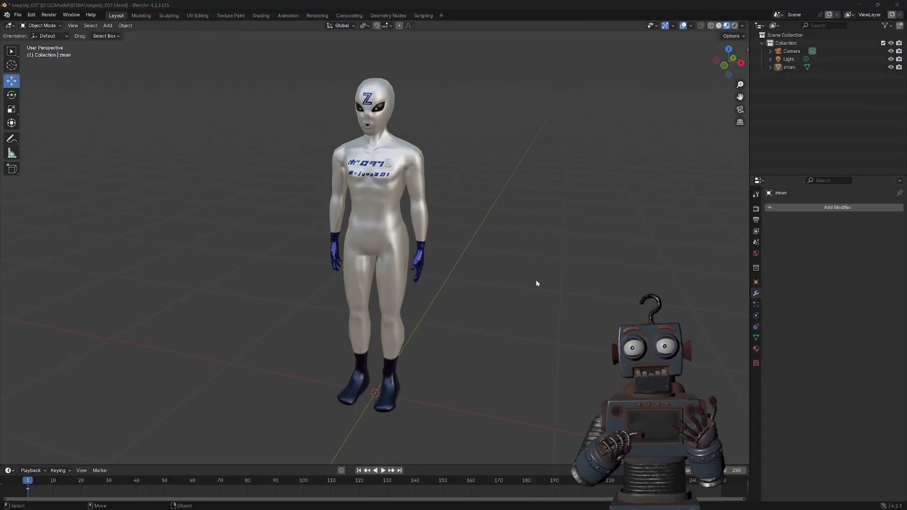
# Step: Find the Rigify add-on by searching 'rig' in the Preferences add-ons list
pyautogui.click(30, 15)
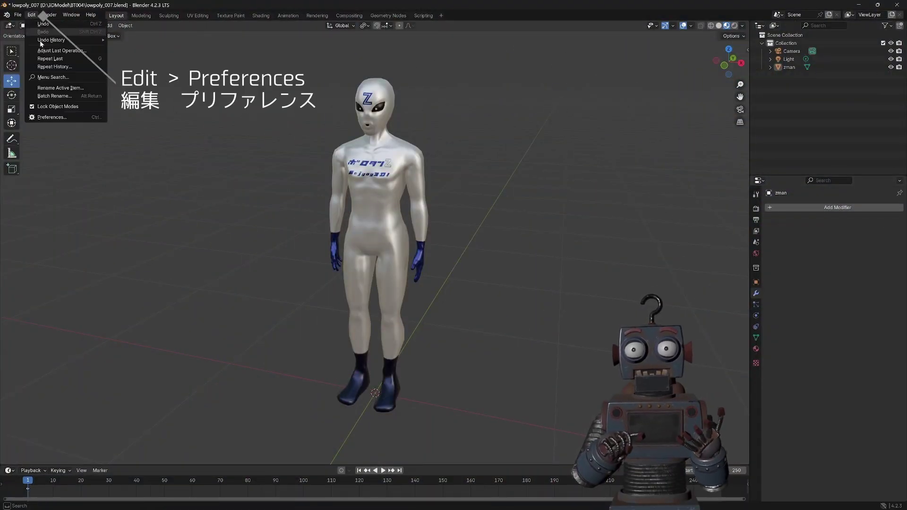
pyautogui.click(42, 119)
pyautogui.moveTo(115, 10); pyautogui.dragTo(323, 138)
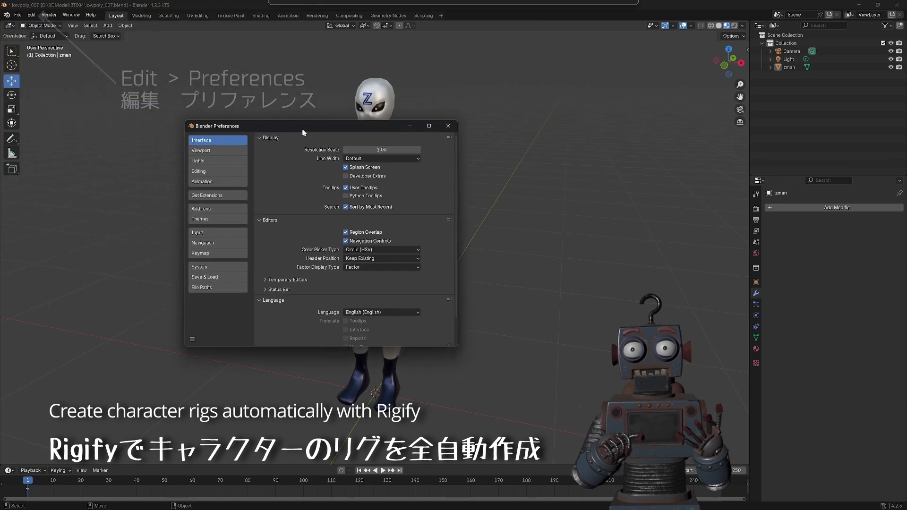
pyautogui.click(242, 219)
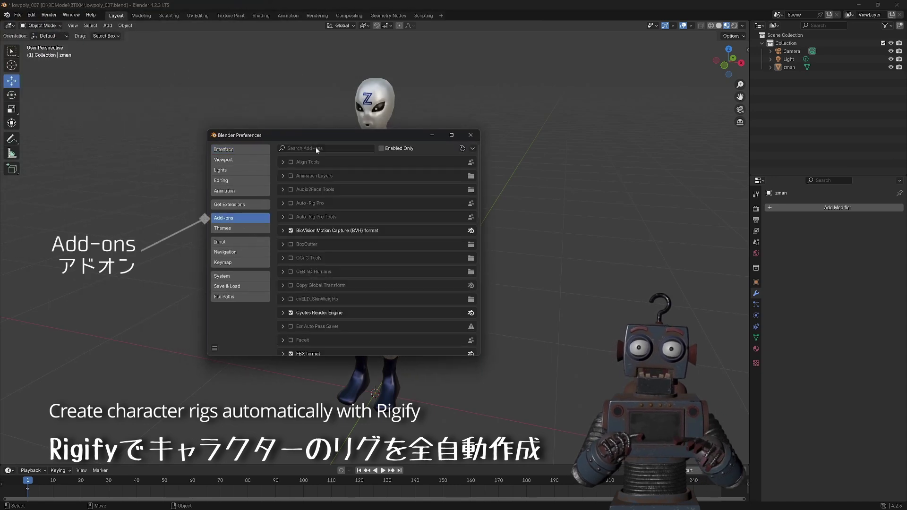
pyautogui.write('rig')
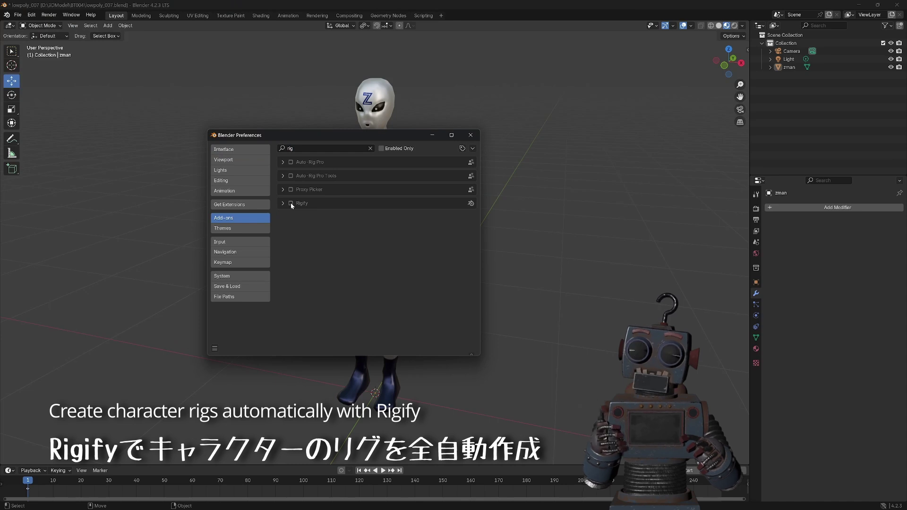
pyautogui.click(472, 136)
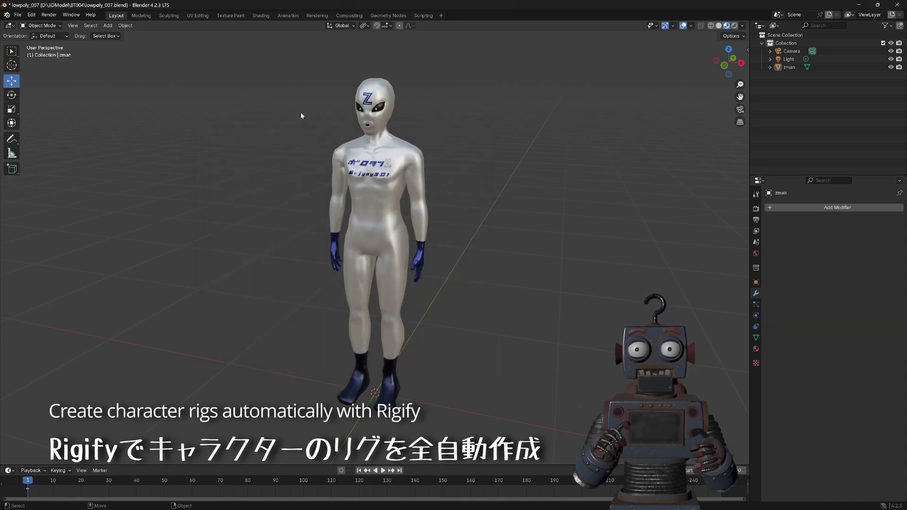
# Step: Add a Rigify Human metarig to the scene
pyautogui.moveTo(320, 122); pyautogui.dragTo(293, 123, button='middle')
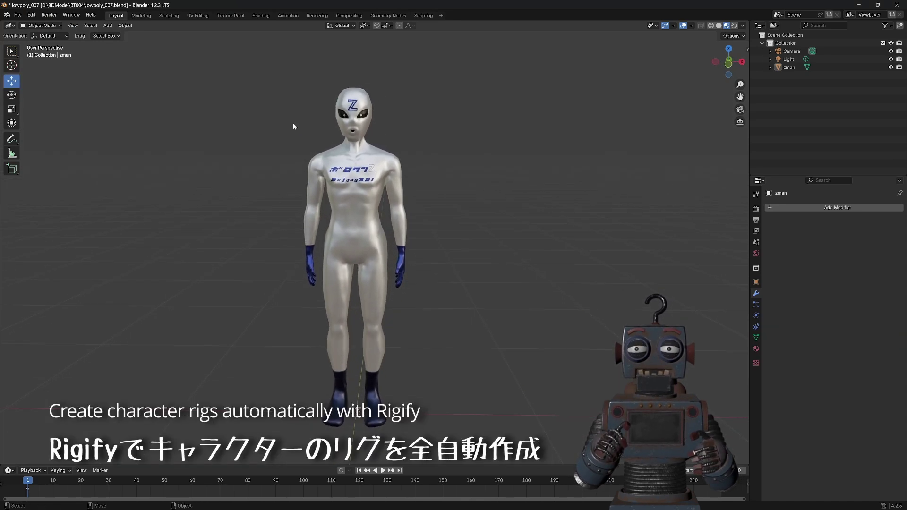
pyautogui.click(108, 26)
pyautogui.moveTo(123, 93)
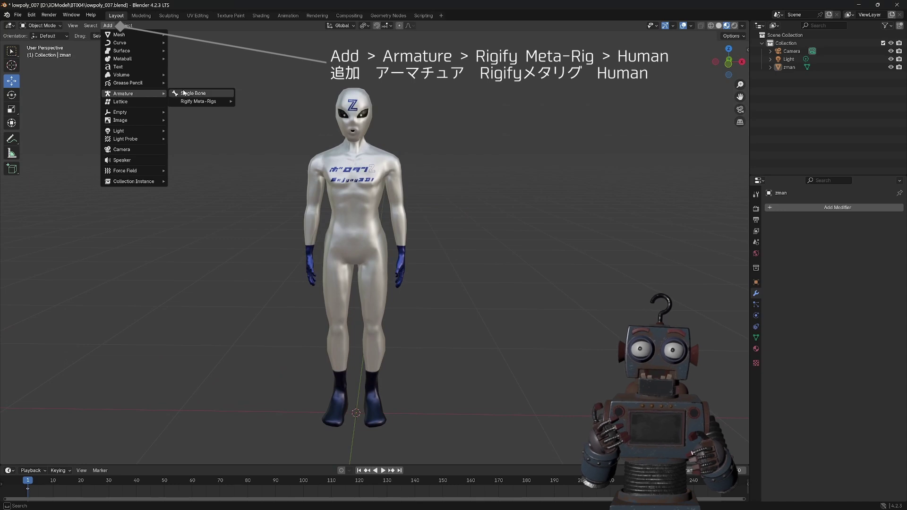
pyautogui.moveTo(198, 102)
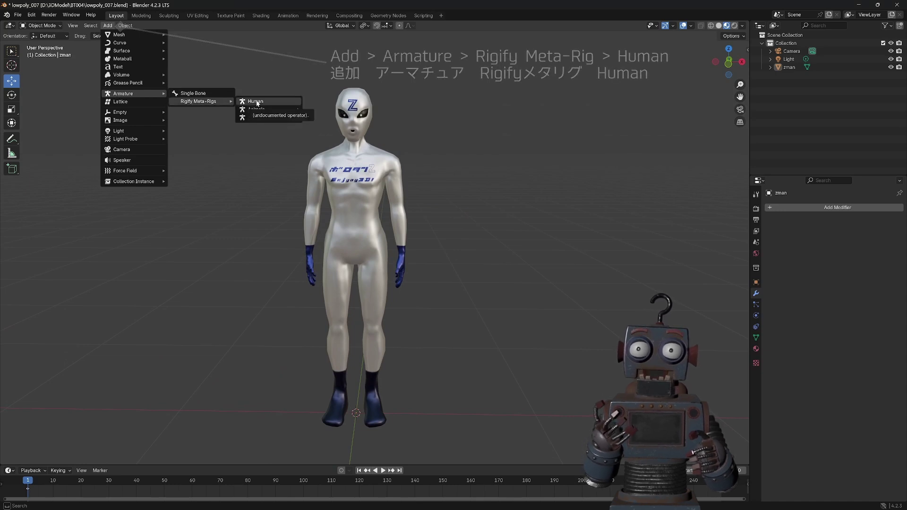
pyautogui.click(256, 102)
pyautogui.moveTo(462, 138)
pyautogui.mouseDown(button='middle')
pyautogui.moveTo(487, 171)
pyautogui.moveTo(474, 169)
pyautogui.mouseUp(button='middle')
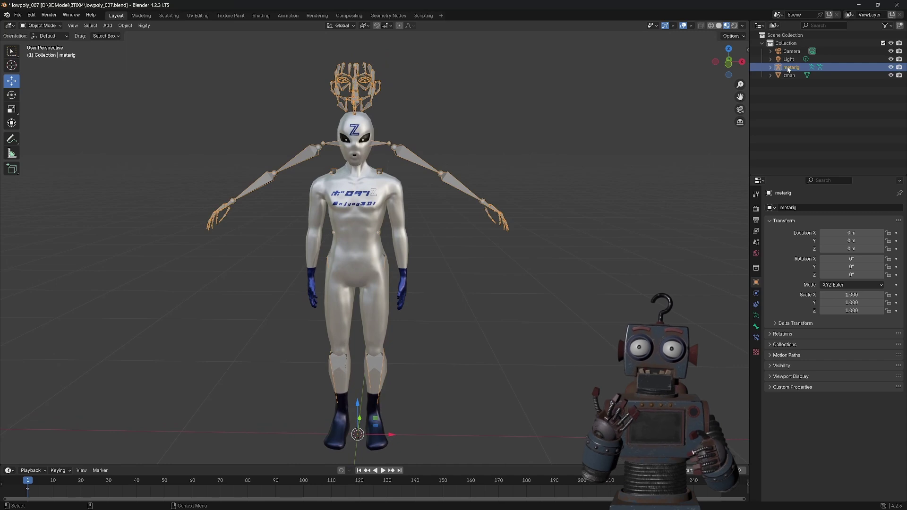
# Step: Enable In Front so the metarig's bones draw over the alien mesh
pyautogui.click(756, 315)
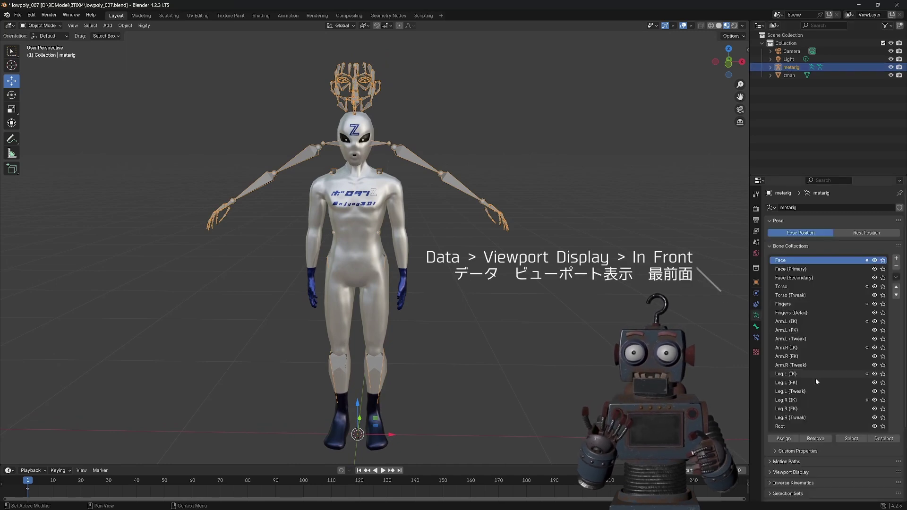
pyautogui.scroll(-3, 806, 396)
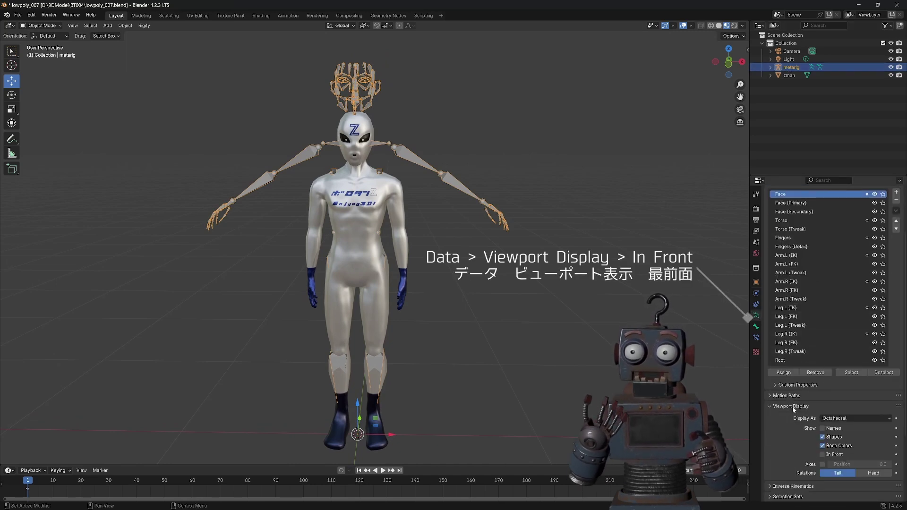
pyautogui.click(826, 455)
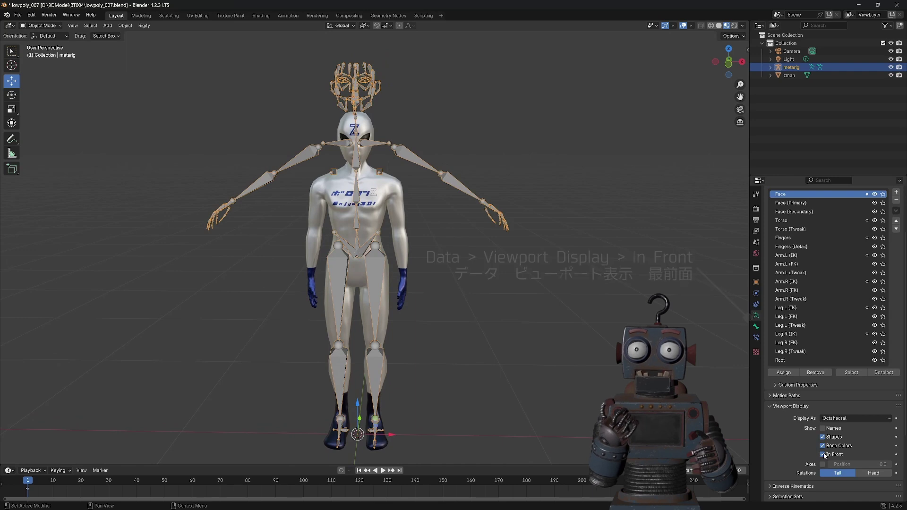
pyautogui.click(826, 455)
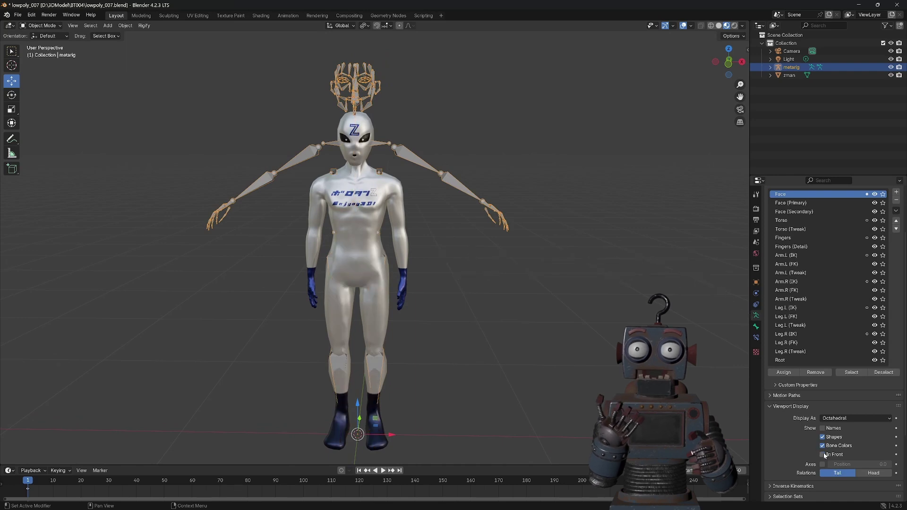
# Step: In front orthographic view, scale the metarig down to about 0.88 to fit the alien
pyautogui.click(730, 69)
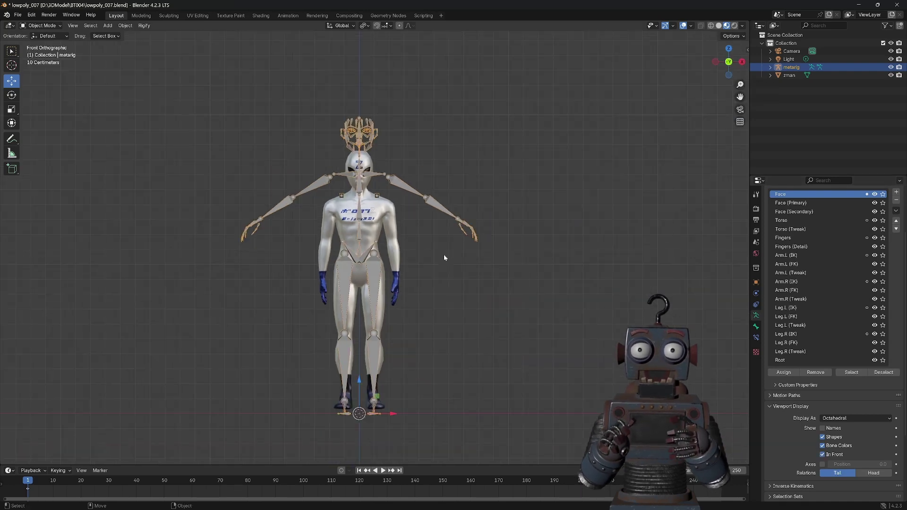
pyautogui.click(10, 110)
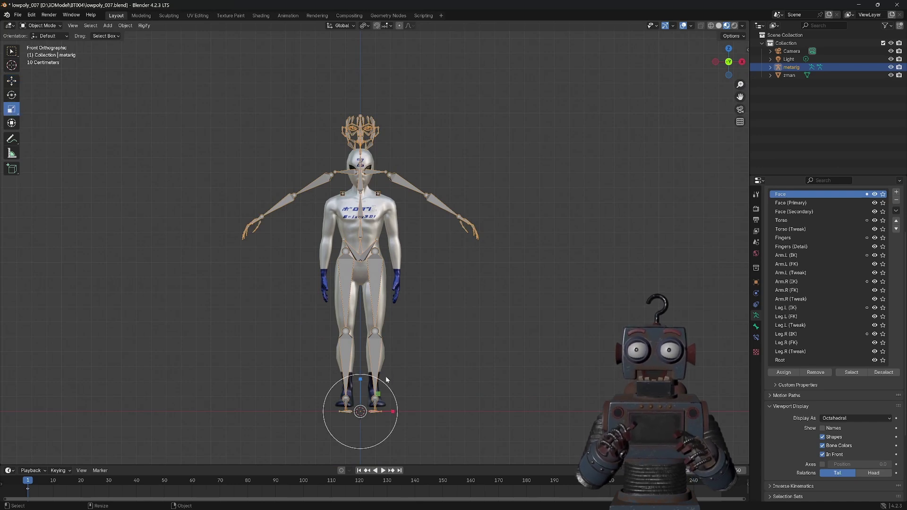
pyautogui.moveTo(382, 380); pyautogui.dragTo(380, 384)
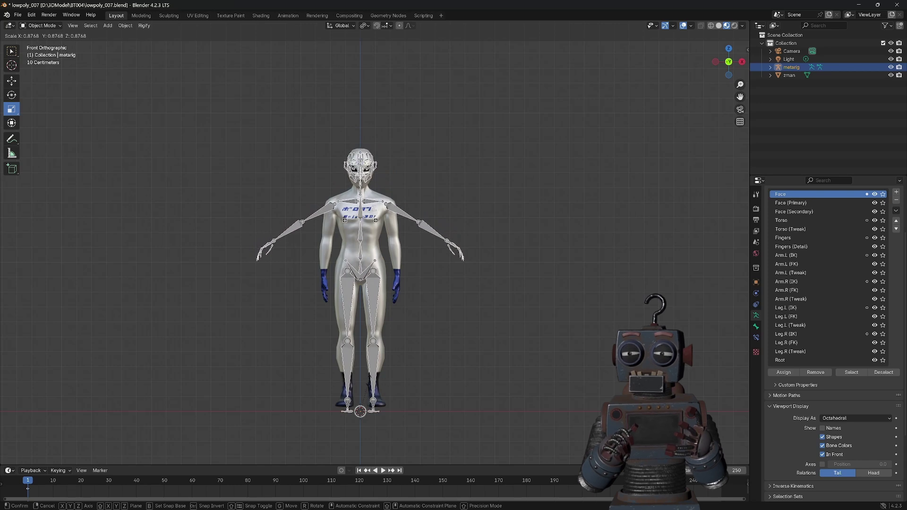
pyautogui.moveTo(367, 379); pyautogui.dragTo(370, 381)
pyautogui.moveTo(510, 321)
pyautogui.mouseDown(button='middle')
pyautogui.moveTo(491, 326)
pyautogui.moveTo(500, 323)
pyautogui.moveTo(492, 299)
pyautogui.mouseUp(button='middle')
# Step: Apply all transforms so the metarig's scale reads 1.000
pyautogui.click(746, 50)
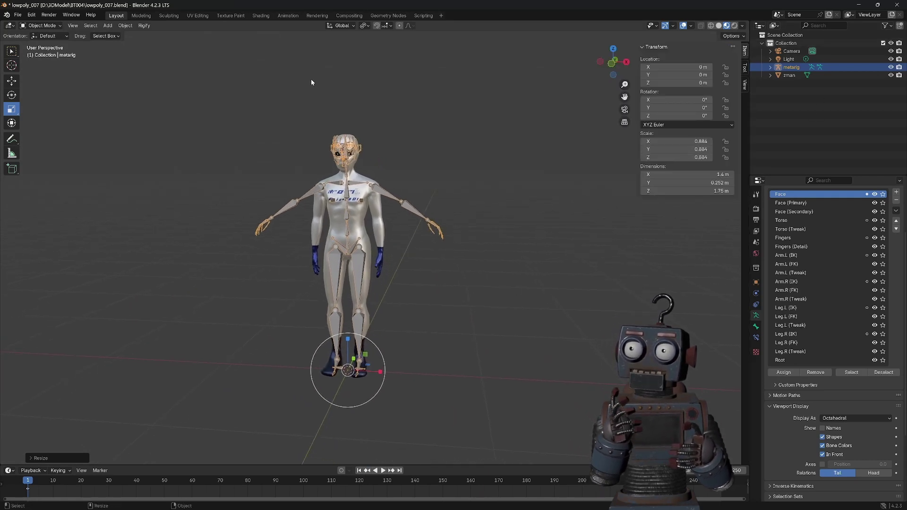
pyautogui.click(126, 26)
pyautogui.moveTo(135, 67)
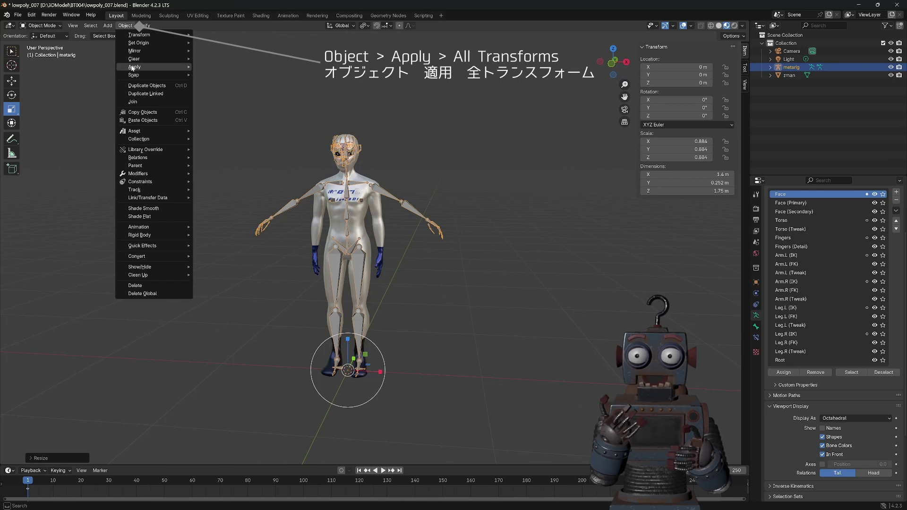
pyautogui.click(226, 91)
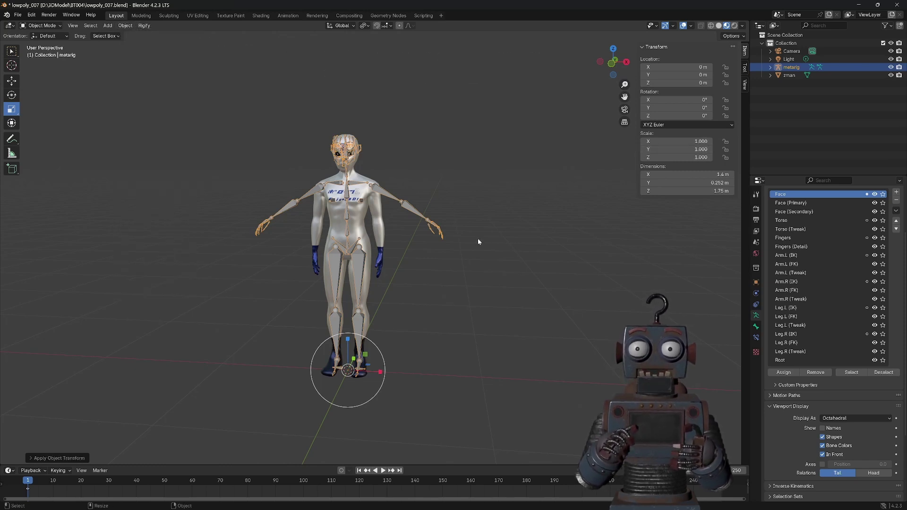
pyautogui.click(13, 52)
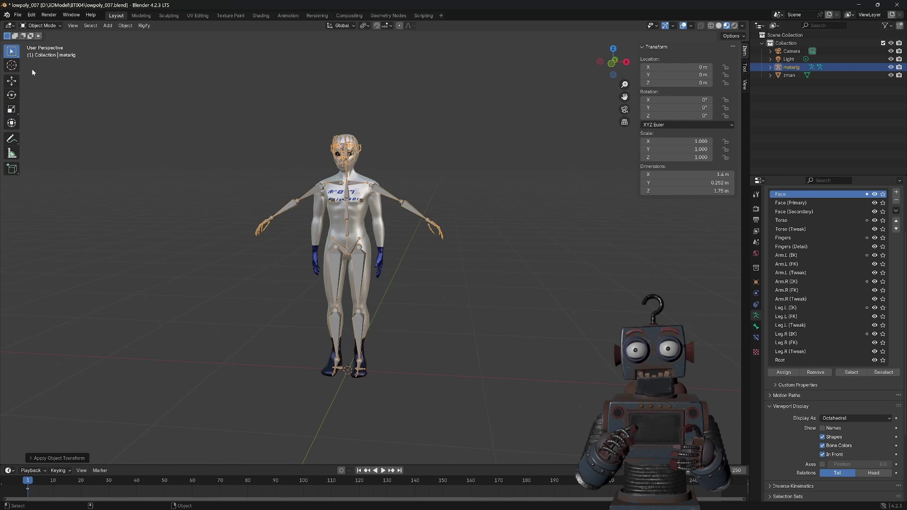
# Step: Deselect the metarig and select the zman alien mesh
pyautogui.click(176, 264)
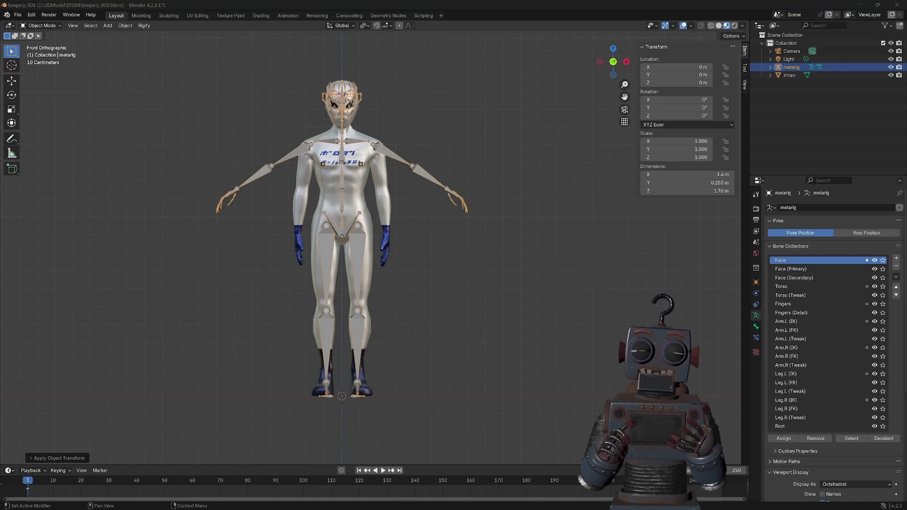
pyautogui.click(387, 182)
# Step: In mesh Edit Mode, select the alien's arm and set the pivot to the 3D cursor
pyautogui.press('Tab')
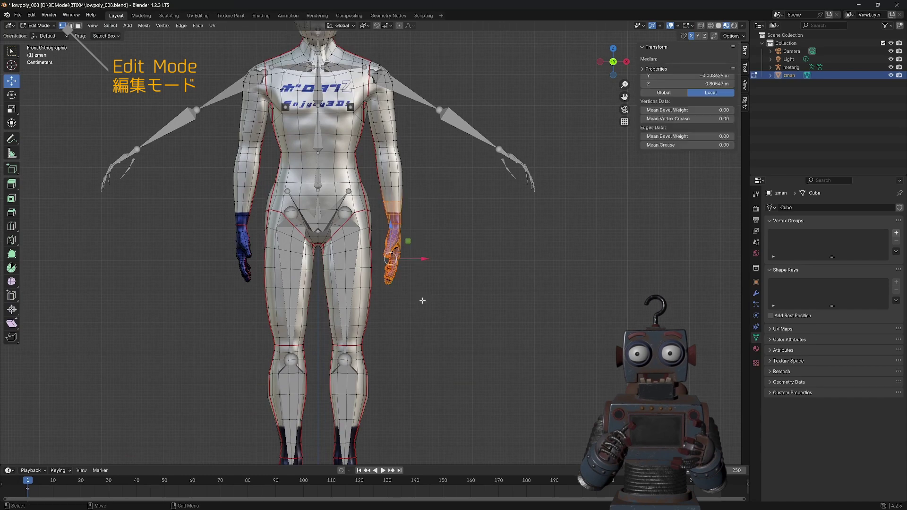
pyautogui.press('ctrl+KP_Add')
pyautogui.press('ctrl+KP_Add')
pyautogui.press('ctrl+KP_Add')
pyautogui.press('ctrl+KP_Add')
pyautogui.press('ctrl+KP_Add')
pyautogui.press('ctrl+KP_Add')
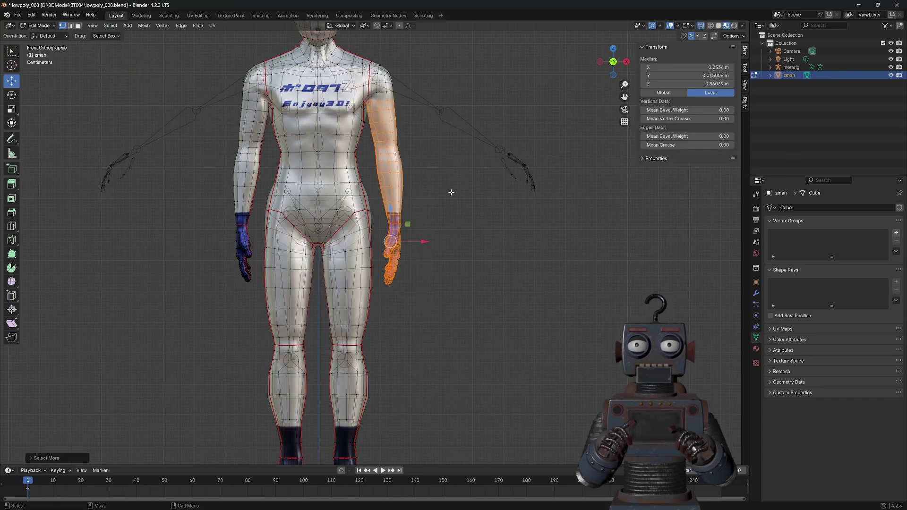
pyautogui.scroll(2, 425, 172)
pyautogui.press('ctrl+KP_Add')
pyautogui.press('ctrl+KP_Add')
pyautogui.click(11, 95)
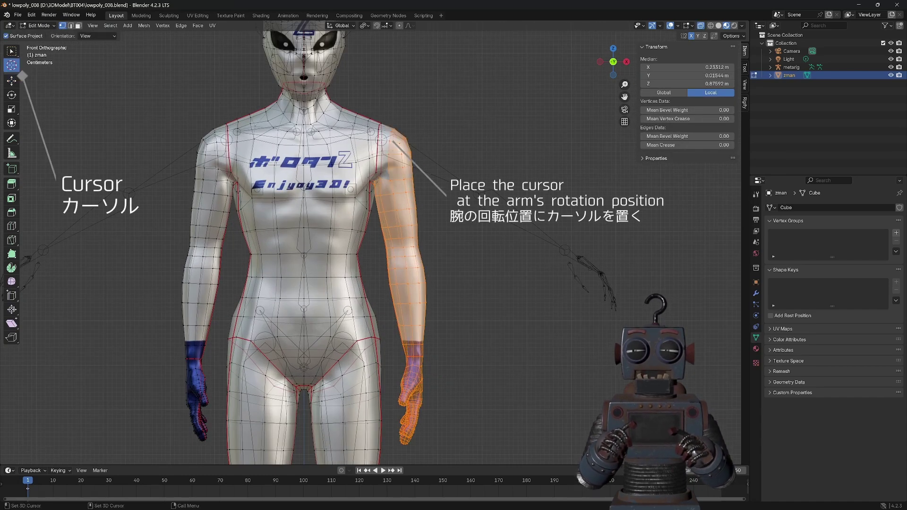
pyautogui.click(365, 25)
pyautogui.click(378, 45)
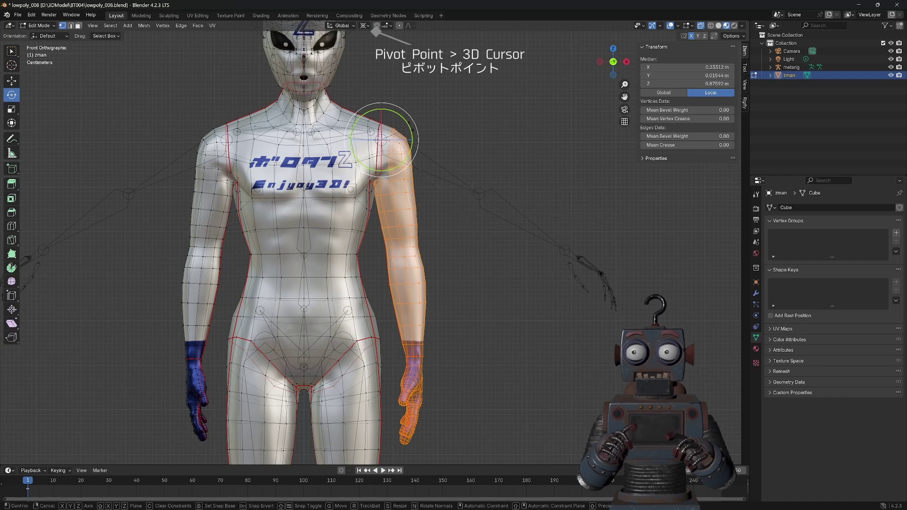
# Step: Turn on topology mirroring and rotate the arm -50° around the shoulder
pyautogui.click(732, 36)
pyautogui.click(727, 88)
pyautogui.moveTo(400, 125); pyautogui.dragTo(599, 97)
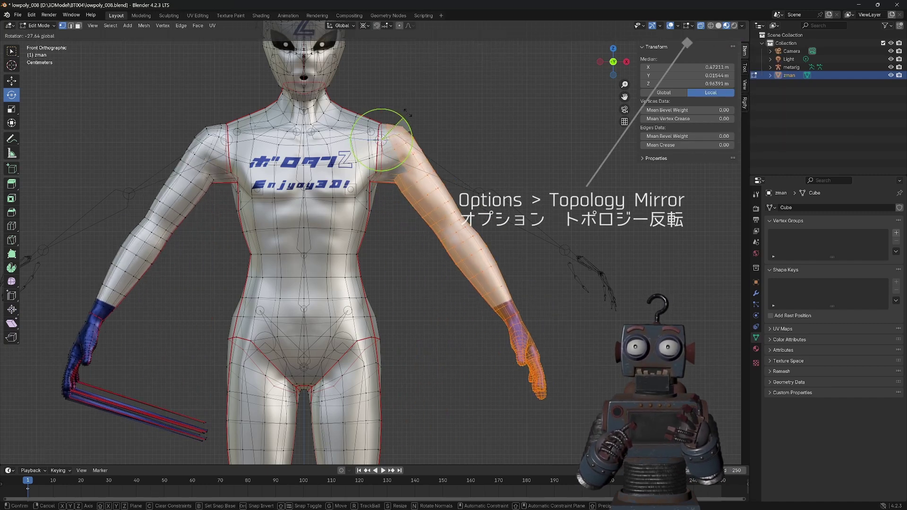
pyautogui.moveTo(399, 124); pyautogui.dragTo(378, 94)
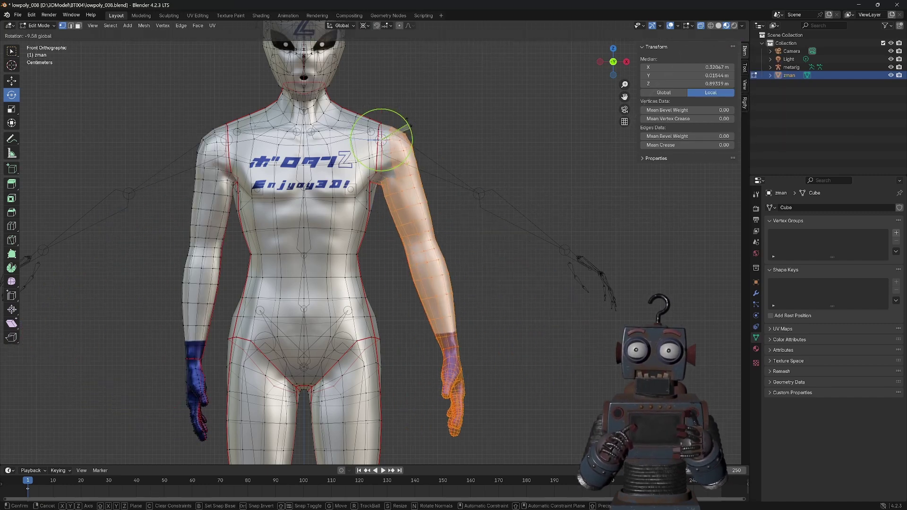
pyautogui.click(40, 458)
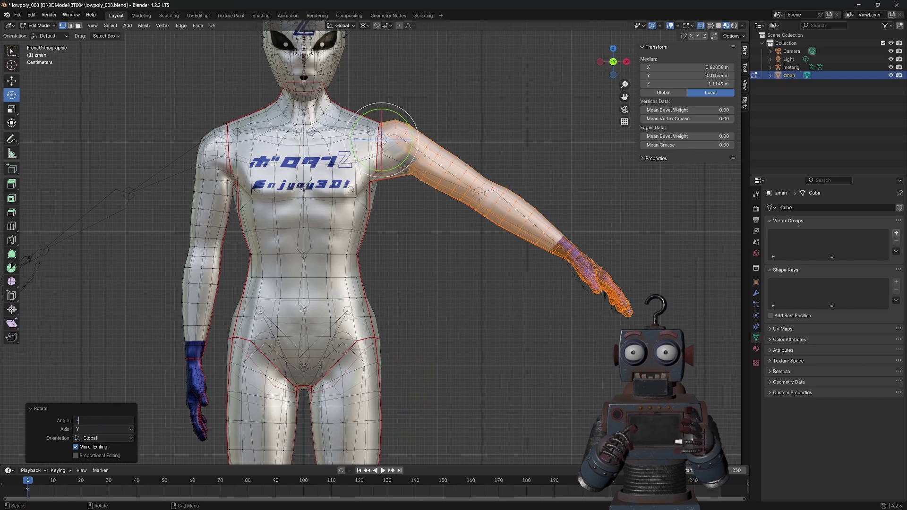
pyautogui.write('50')
pyautogui.press('Return')
# Step: Clear the selection and reselect the other arm from hand up to shoulder
pyautogui.scroll(4, 489, 74)
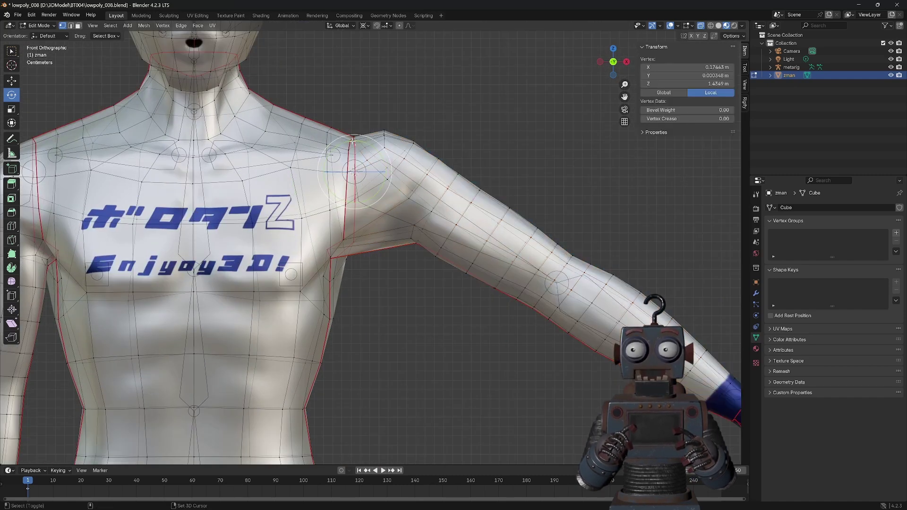
pyautogui.scroll(-3, 384, 137)
pyautogui.hotkey('alt', 'a')
pyautogui.scroll(-3, 331, 213)
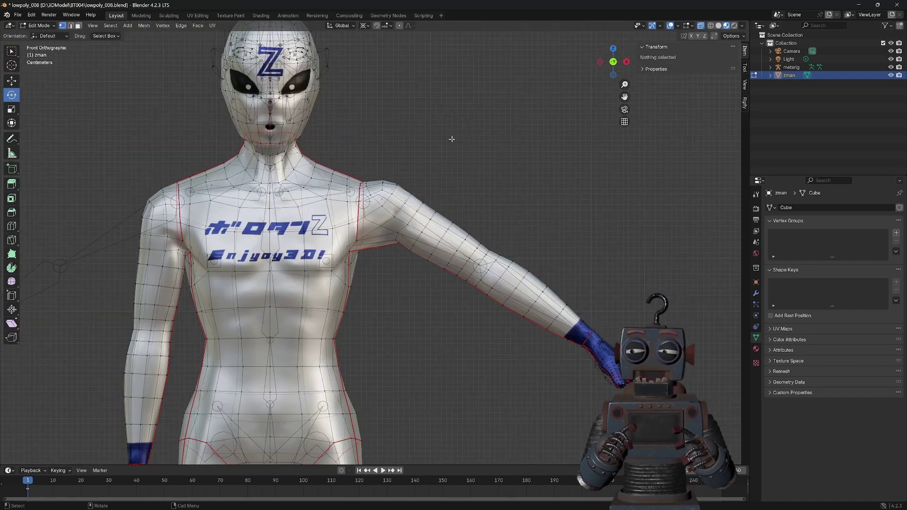
pyautogui.keyDown('shift'); pyautogui.moveTo(139, 267); pyautogui.dragTo(262, 267, button='middle'); pyautogui.keyUp('shift')
pyautogui.press('l')
pyautogui.press('ctrl+KP_Add')
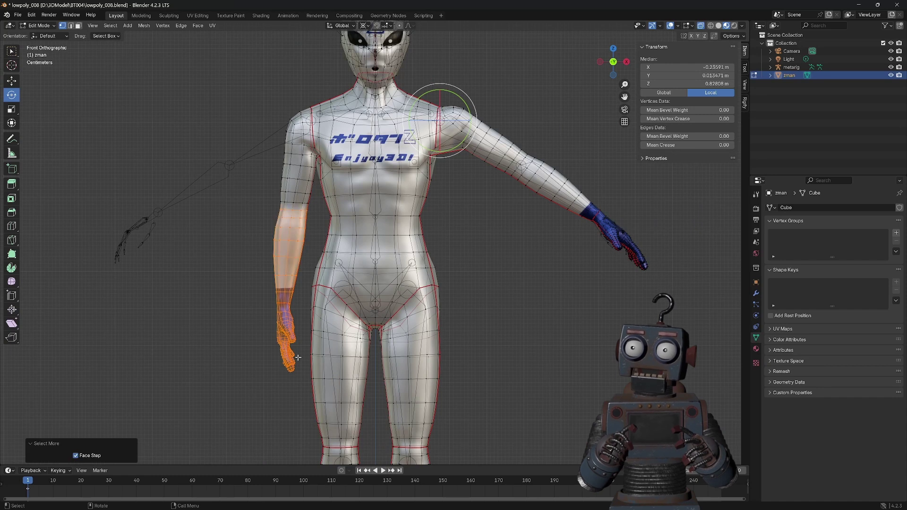
pyautogui.press('ctrl+KP_Add')
pyautogui.press('ctrl+KP_Add')
pyautogui.press('b')
pyautogui.moveTo(282, 106); pyautogui.dragTo(302, 137)
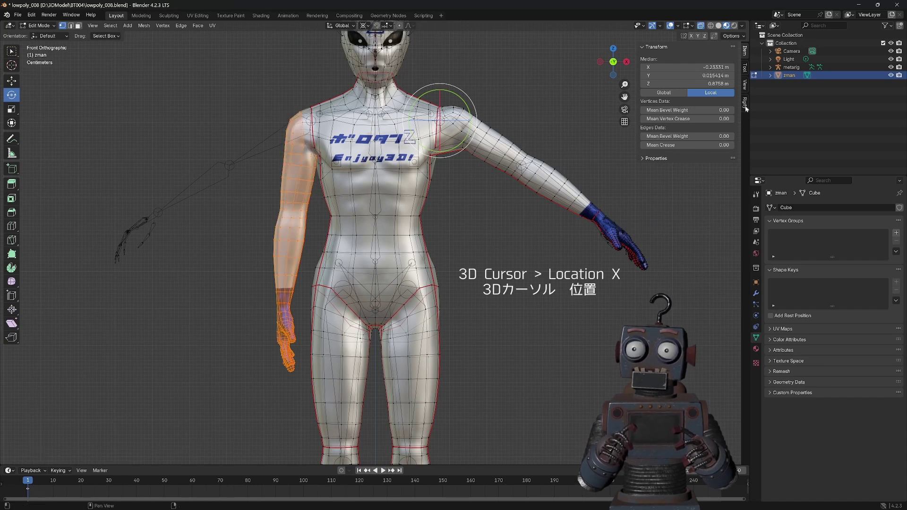
# Step: Set the 3D cursor's X to the shoulder and rotate the arm up around it
pyautogui.click(745, 85)
pyautogui.doubleClick(687, 188)
pyautogui.write('-')
pyautogui.press('Return')
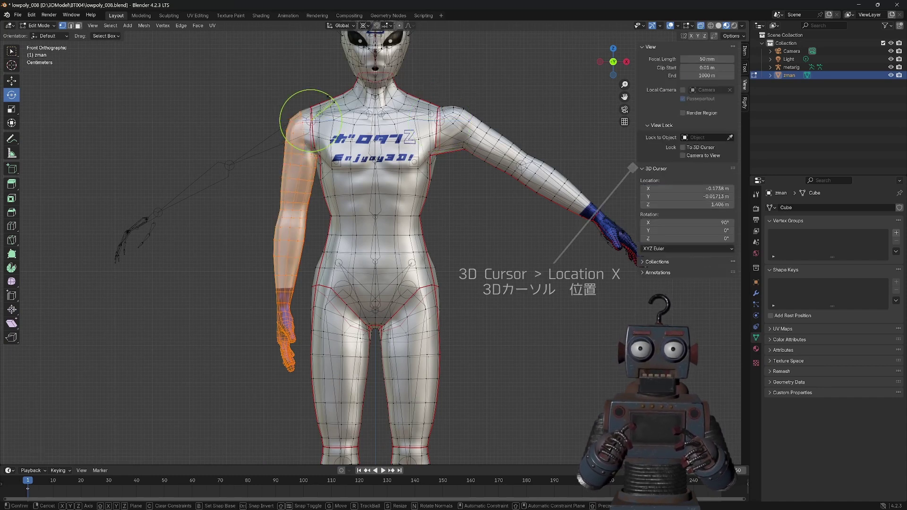
pyautogui.press('r')
pyautogui.press('Return')
pyautogui.press('Return')
# Step: Undo the last change, zoom out, and exit mesh Edit Mode
pyautogui.scroll(5, 207, 174)
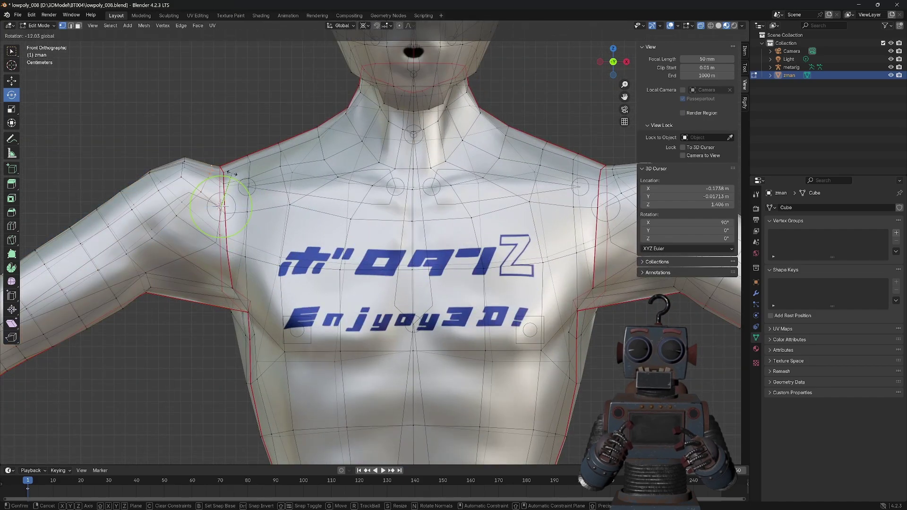
pyautogui.hotkey('ctrl', 'z')
pyautogui.scroll(-5, 501, 260)
pyautogui.scroll(-5, 500, 260)
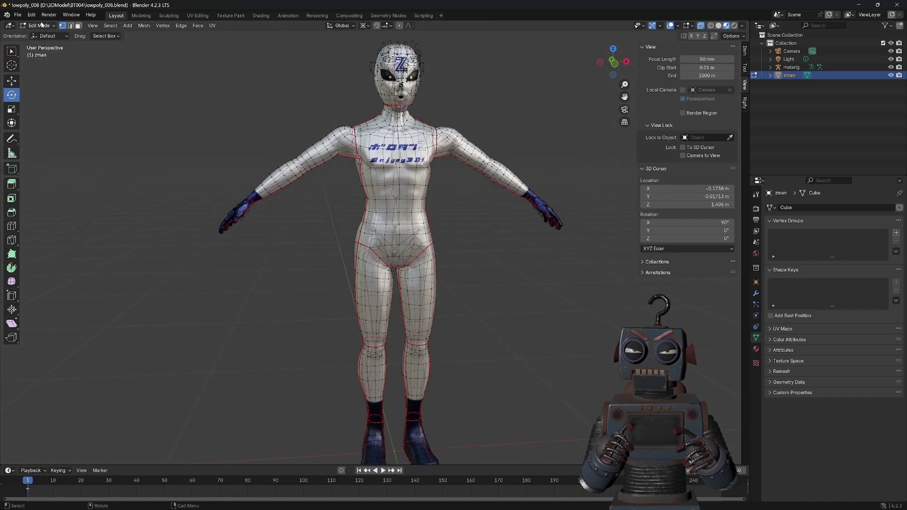
pyautogui.press('Tab')
# Step: Enter the metarig's Edit Mode and, in side view, move the head bone into the head
pyautogui.click(442, 248)
pyautogui.press('Tab')
pyautogui.press('KP_3')
pyautogui.scroll(4, 456, 113)
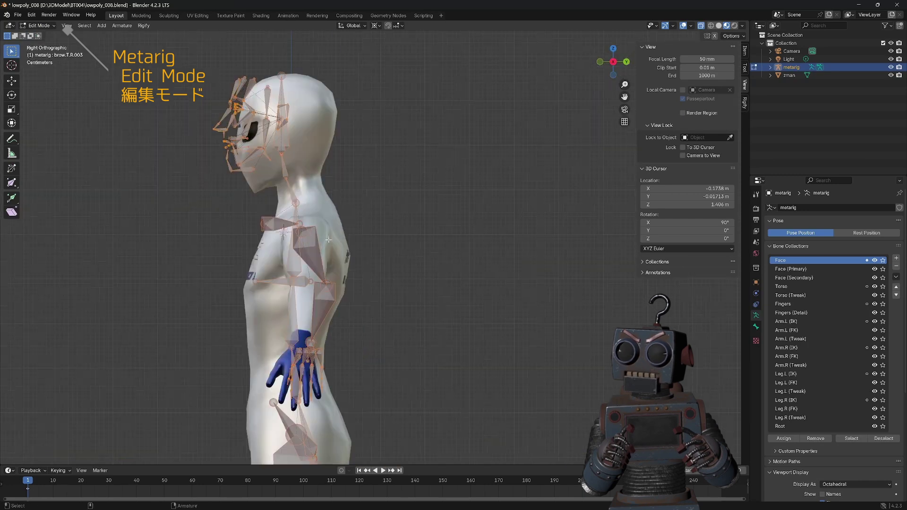
pyautogui.click(291, 142)
pyautogui.click(12, 80)
pyautogui.moveTo(315, 234); pyautogui.dragTo(317, 234)
pyautogui.click(317, 234)
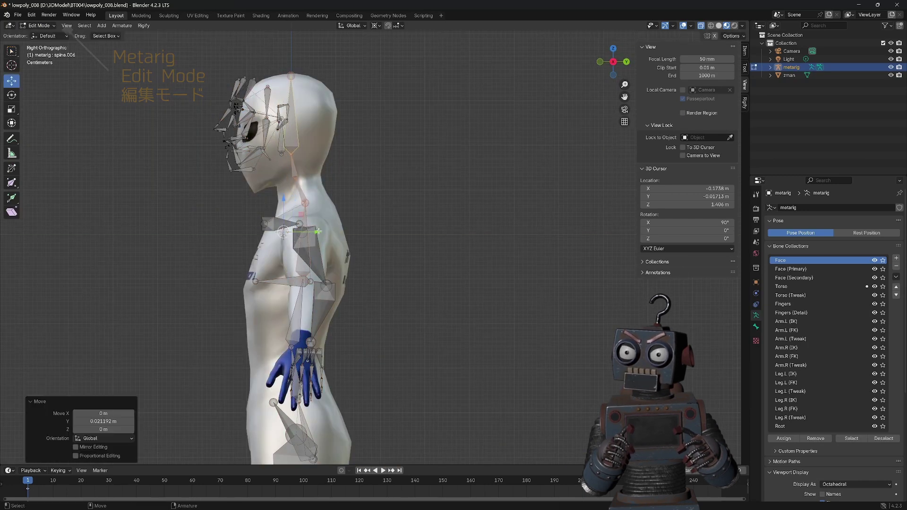
# Step: Rotate the face bones and head bone to match the alien's face and head
pyautogui.moveTo(209, 71); pyautogui.dragTo(305, 183)
pyautogui.hotkey('shift', 'space')
pyautogui.press('r')
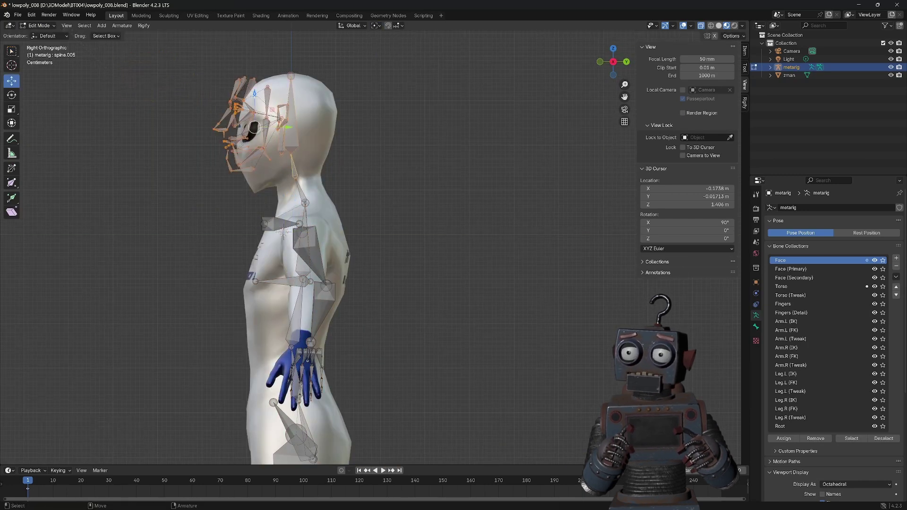
pyautogui.moveTo(255, 127); pyautogui.dragTo(299, 126)
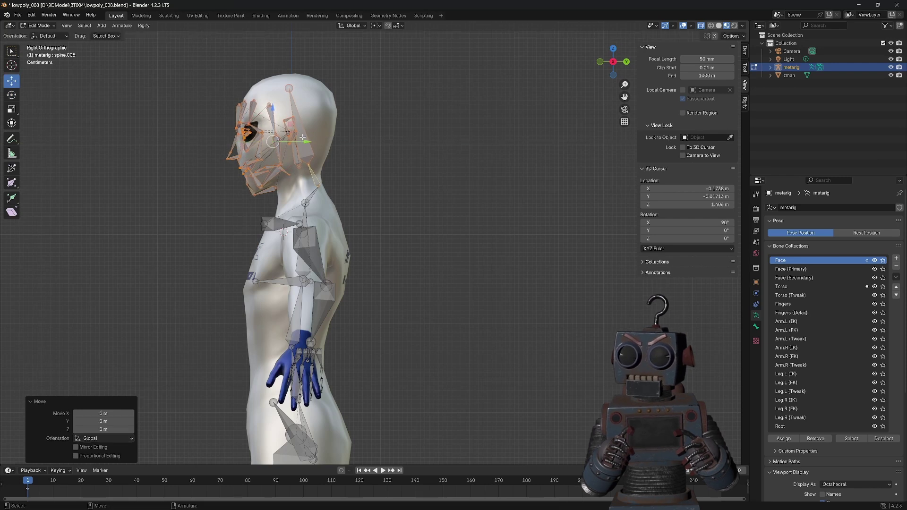
pyautogui.click(290, 142)
pyautogui.moveTo(306, 115); pyautogui.dragTo(325, 131)
pyautogui.hotkey('shift', 'space')
pyautogui.press('g')
# Step: Reposition the chest spine and shoulder bones inside the torso
pyautogui.click(308, 216)
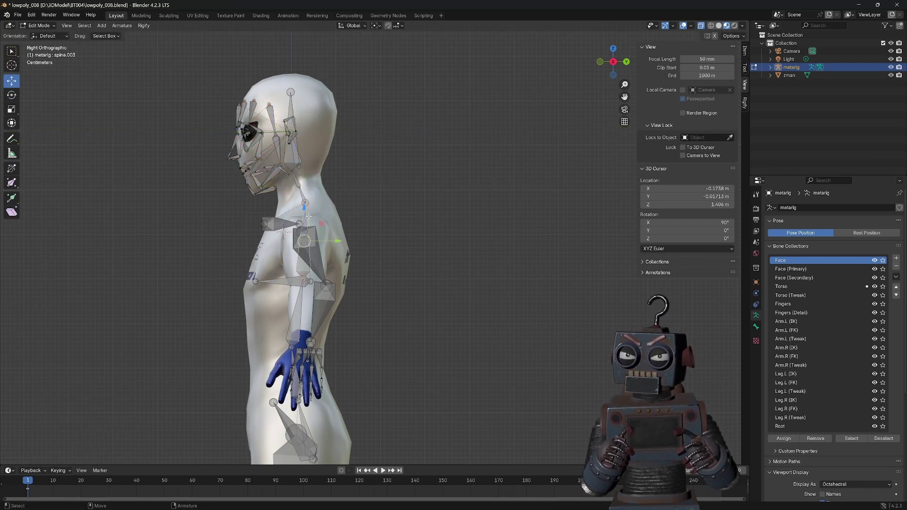
pyautogui.click(283, 226)
pyautogui.moveTo(284, 225)
pyautogui.mouseDown(button='middle')
pyautogui.moveTo(293, 213)
pyautogui.moveTo(346, 283)
pyautogui.mouseUp(button='middle')
pyautogui.click(400, 282)
# Step: From front and top views, box-select the arm chain bones
pyautogui.press('KP_1')
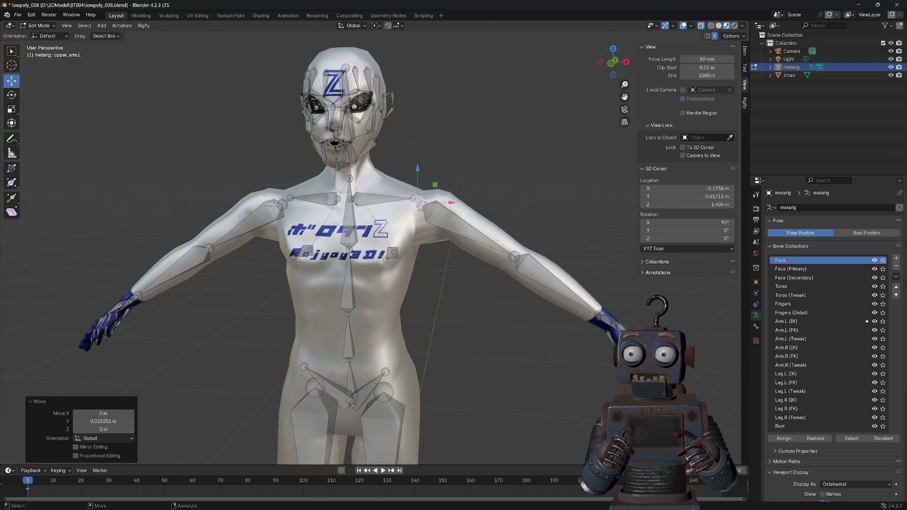
pyautogui.moveTo(476, 178); pyautogui.dragTo(519, 283, button='middle')
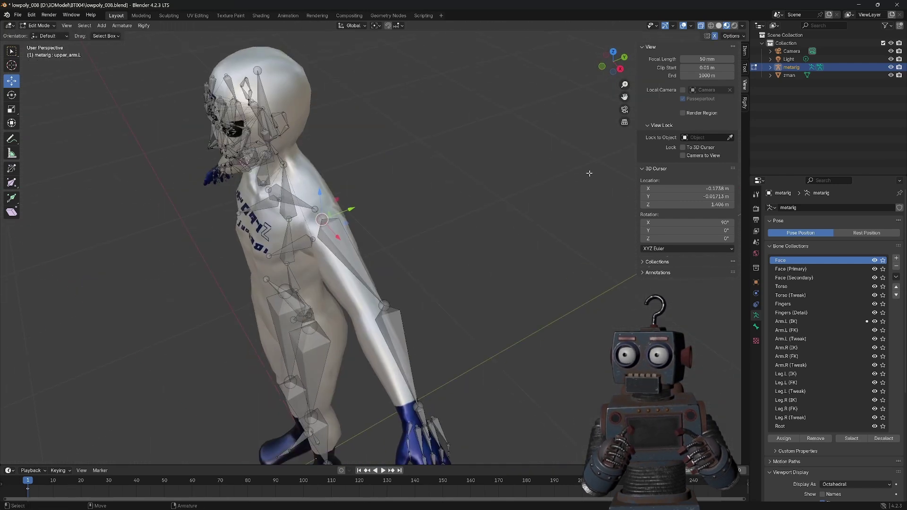
pyautogui.press('KP_1')
pyautogui.press('KP_7')
pyautogui.moveTo(462, 246); pyautogui.dragTo(577, 385)
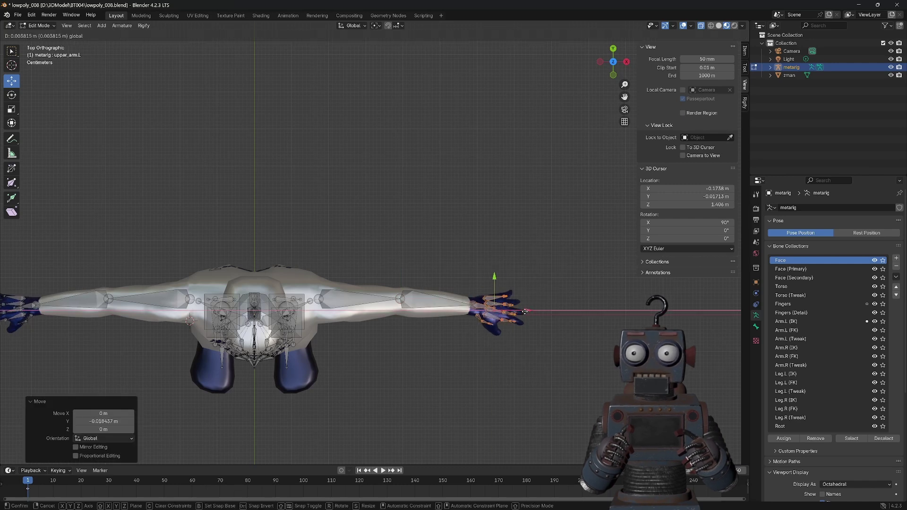
pyautogui.click(613, 75)
pyautogui.scroll(1, 571, 246)
# Step: Move the upper arm bone into the arm and, from top view, reposition the thumb bone
pyautogui.scroll(2, 572, 246)
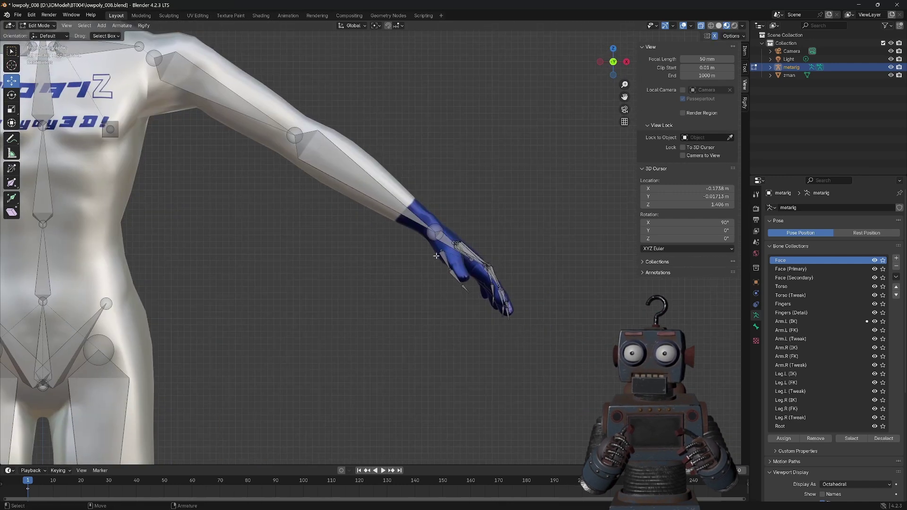
pyautogui.moveTo(446, 265); pyautogui.dragTo(445, 254)
pyautogui.click(613, 48)
pyautogui.keyDown('shift'); pyautogui.moveTo(449, 370); pyautogui.dragTo(439, 268, button='middle'); pyautogui.keyUp('shift')
pyautogui.scroll(2, 440, 268)
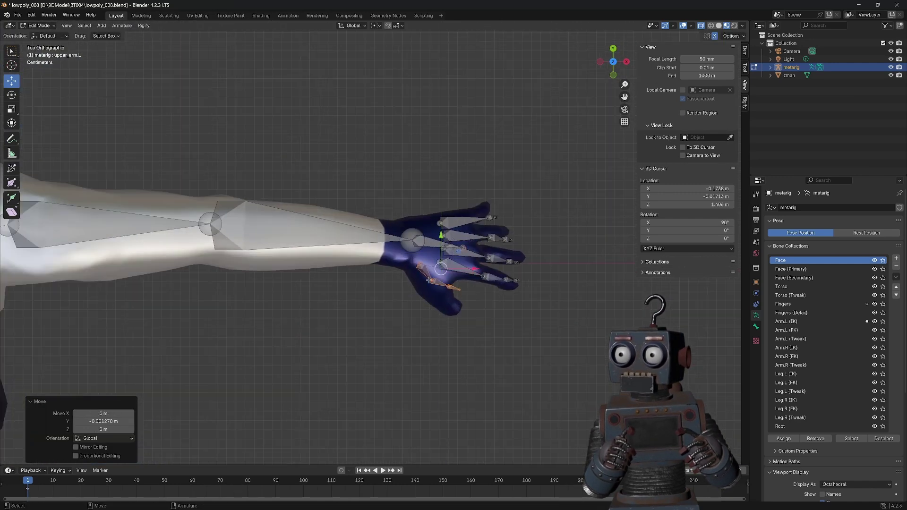
pyautogui.click(439, 268)
pyautogui.click(462, 292)
# Step: Move the palm bones and index, middle, ring and pinky fingertips onto the glove fingers
pyautogui.click(474, 244)
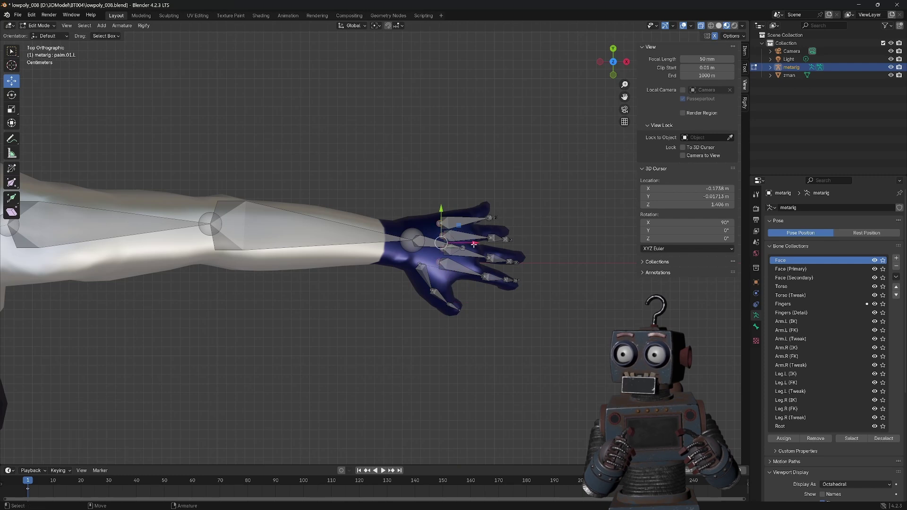
pyautogui.click(490, 238)
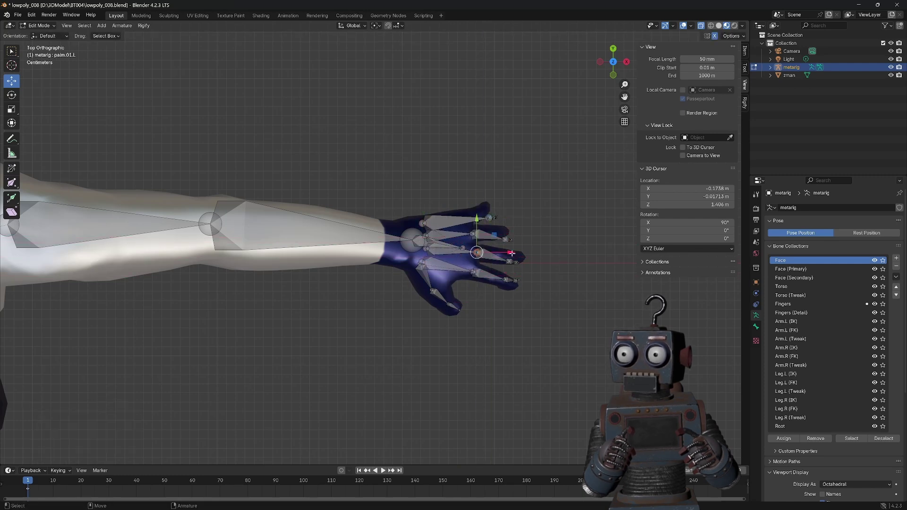
pyautogui.click(511, 253)
pyautogui.scroll(3, 500, 278)
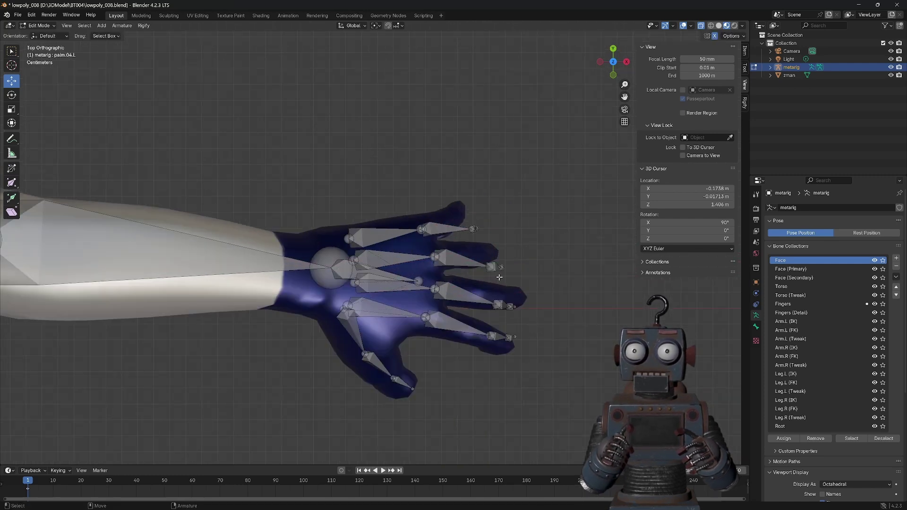
pyautogui.click(509, 337)
pyautogui.moveTo(509, 337); pyautogui.dragTo(515, 348)
pyautogui.moveTo(501, 302); pyautogui.dragTo(531, 299)
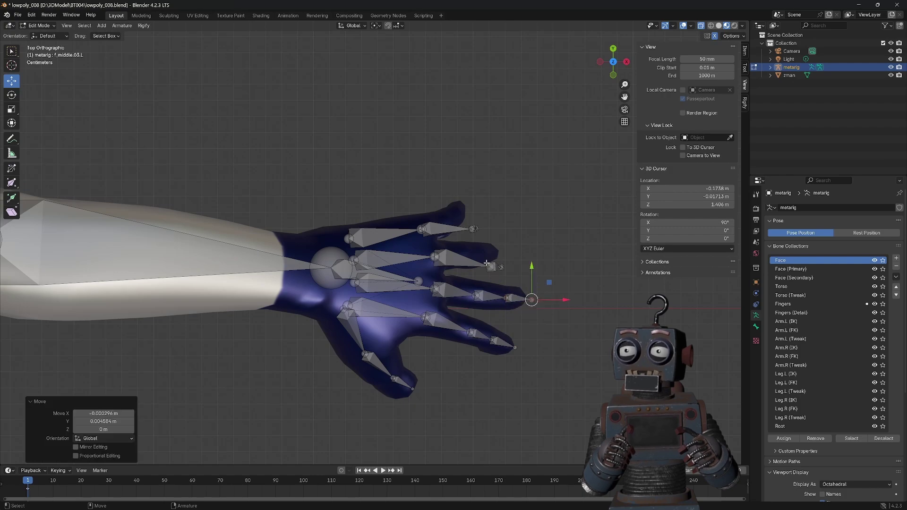
pyautogui.moveTo(491, 267); pyautogui.dragTo(474, 225)
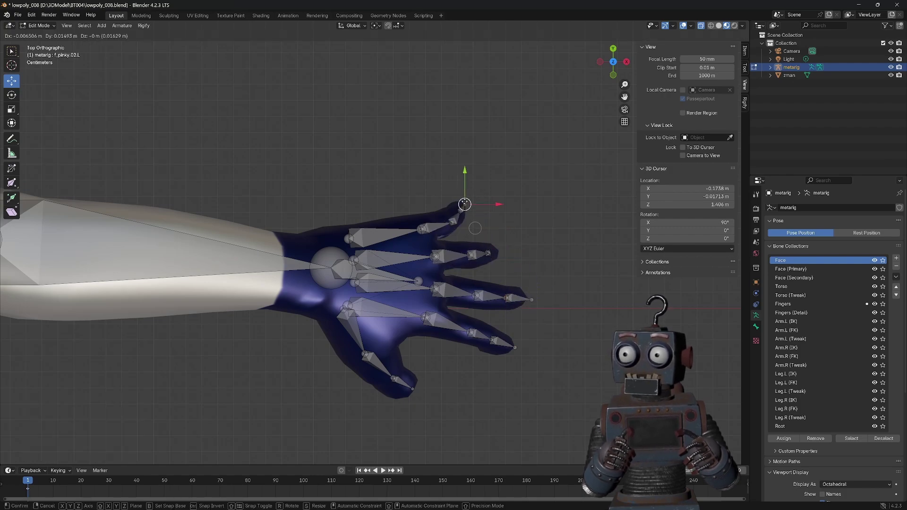
# Step: Check finger alignment from several angles and move the ring finger base bone into the finger
pyautogui.moveTo(475, 225); pyautogui.dragTo(441, 386, button='middle')
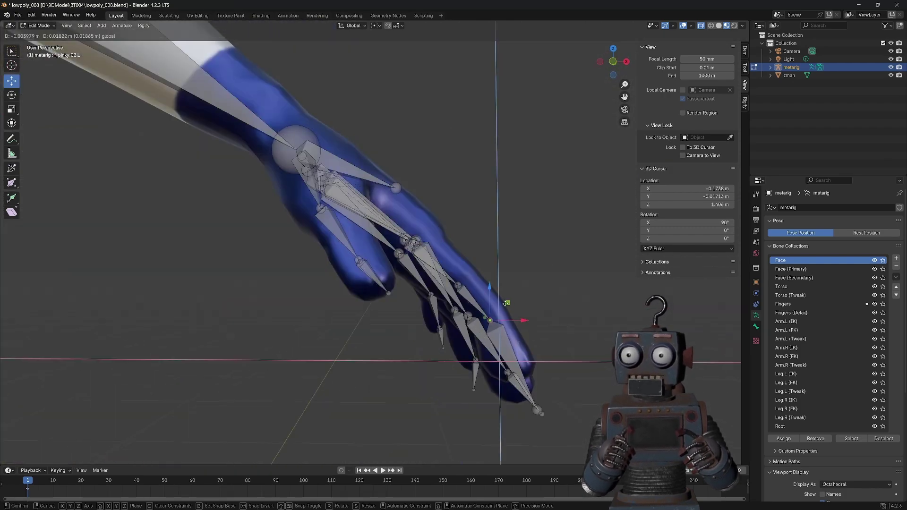
pyautogui.moveTo(442, 385)
pyautogui.mouseDown(button='middle')
pyautogui.moveTo(405, 323)
pyautogui.moveTo(477, 329)
pyautogui.mouseUp(button='middle')
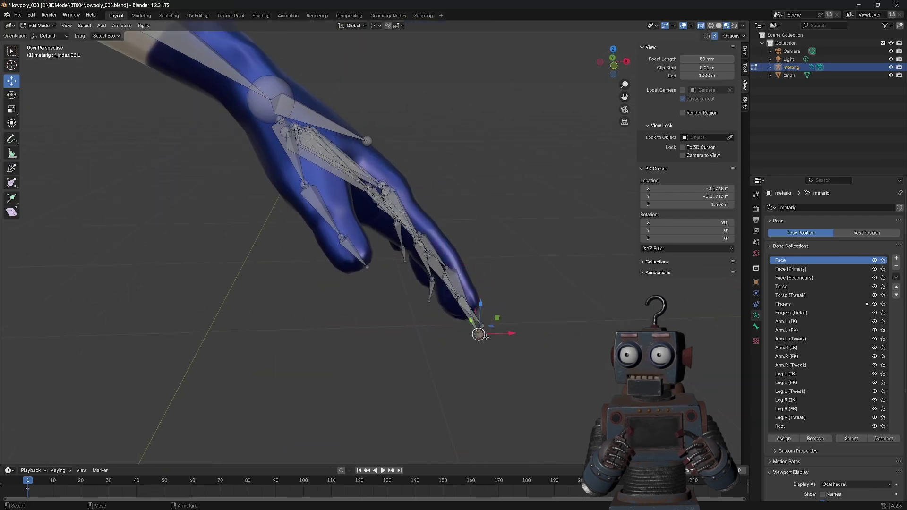
pyautogui.moveTo(477, 329); pyautogui.dragTo(479, 331)
pyautogui.moveTo(479, 331); pyautogui.dragTo(402, 331, button='middle')
pyautogui.moveTo(402, 331); pyautogui.dragTo(404, 326)
pyautogui.moveTo(404, 326)
pyautogui.mouseDown(button='middle')
pyautogui.moveTo(442, 264)
pyautogui.moveTo(528, 365)
pyautogui.moveTo(473, 262)
pyautogui.moveTo(310, 302)
pyautogui.moveTo(289, 326)
pyautogui.moveTo(276, 234)
pyautogui.mouseUp(button='middle')
pyautogui.click(527, 364)
pyautogui.click(473, 262)
pyautogui.moveTo(277, 234); pyautogui.dragTo(274, 226)
# Step: Adjust the pinky joint and first palm bone, then orbit out to review the whole body
pyautogui.moveTo(275, 226); pyautogui.dragTo(386, 247, button='middle')
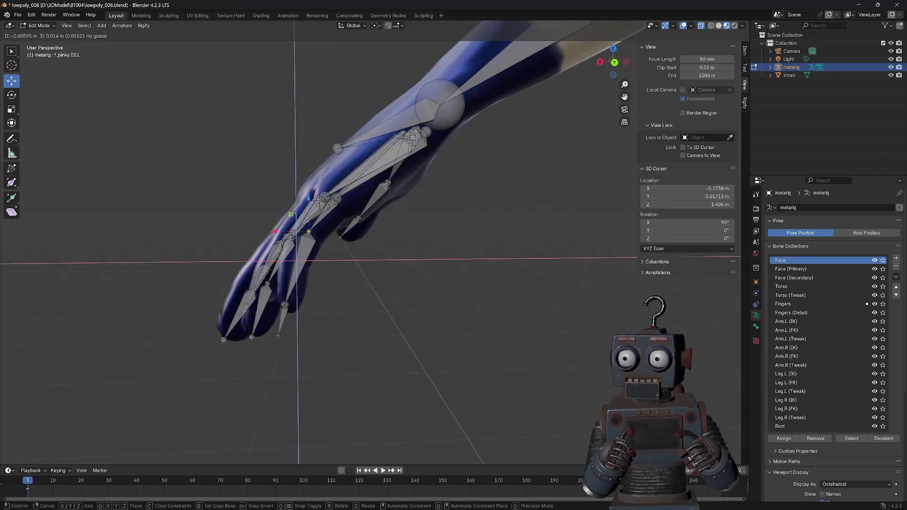
pyautogui.moveTo(387, 247); pyautogui.dragTo(439, 320, button='middle')
pyautogui.click(438, 320)
pyautogui.moveTo(438, 320); pyautogui.dragTo(439, 320)
pyautogui.moveTo(440, 320); pyautogui.dragTo(407, 264, button='middle')
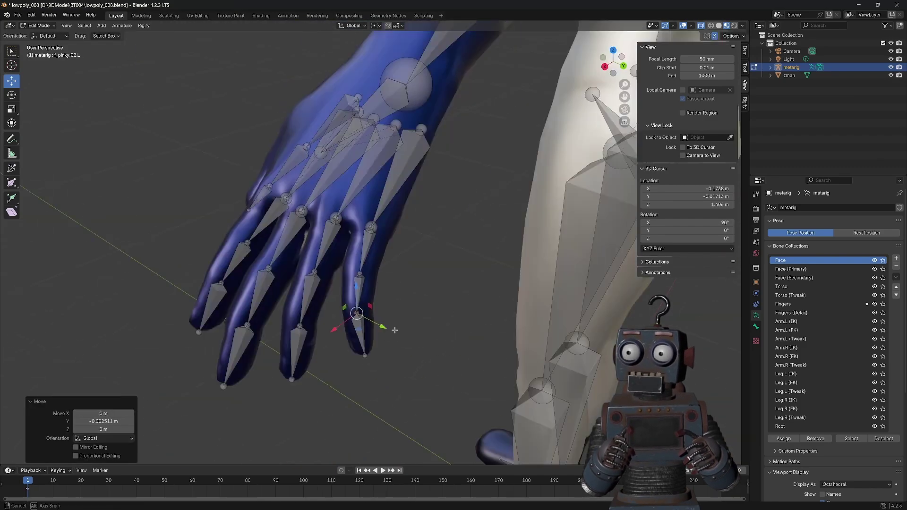
pyautogui.click(381, 209)
pyautogui.moveTo(392, 209); pyautogui.dragTo(395, 208)
pyautogui.moveTo(394, 208); pyautogui.dragTo(373, 193, button='middle')
pyautogui.scroll(-6, 408, 261)
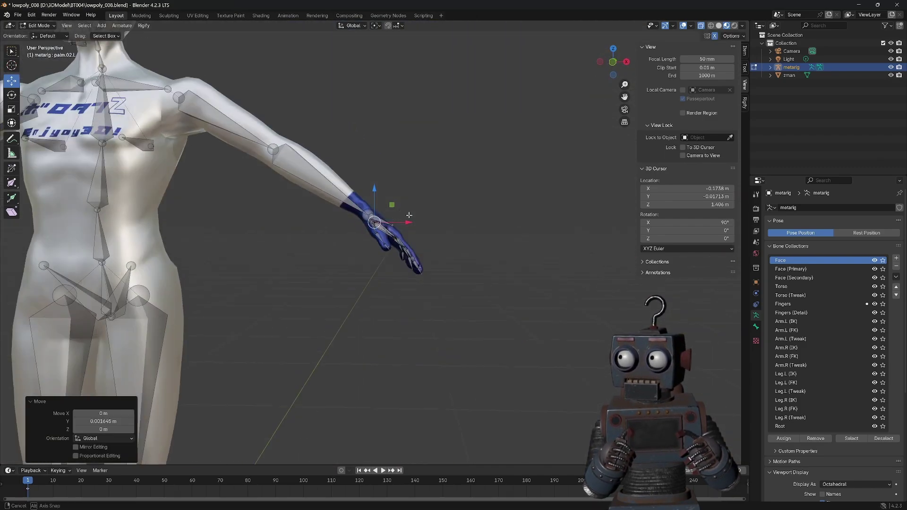
pyautogui.moveTo(378, 264); pyautogui.dragTo(421, 269, button='middle')
# Step: Shift the foot and thigh bones slightly along X into zman's legs, then review the body
pyautogui.press('KP_3')
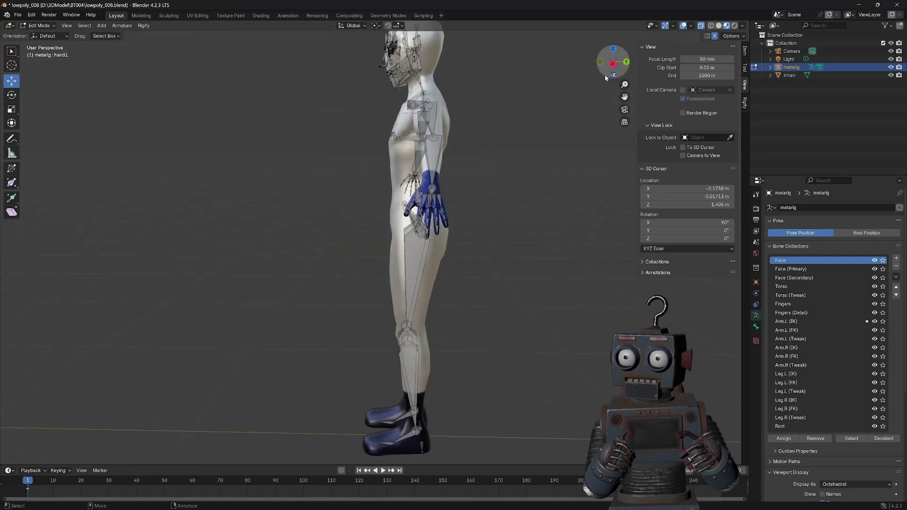
pyautogui.scroll(5, 421, 269)
pyautogui.keyDown('shift'); pyautogui.moveTo(383, 449); pyautogui.dragTo(378, 284, button='middle'); pyautogui.keyUp('shift')
pyautogui.click(378, 363)
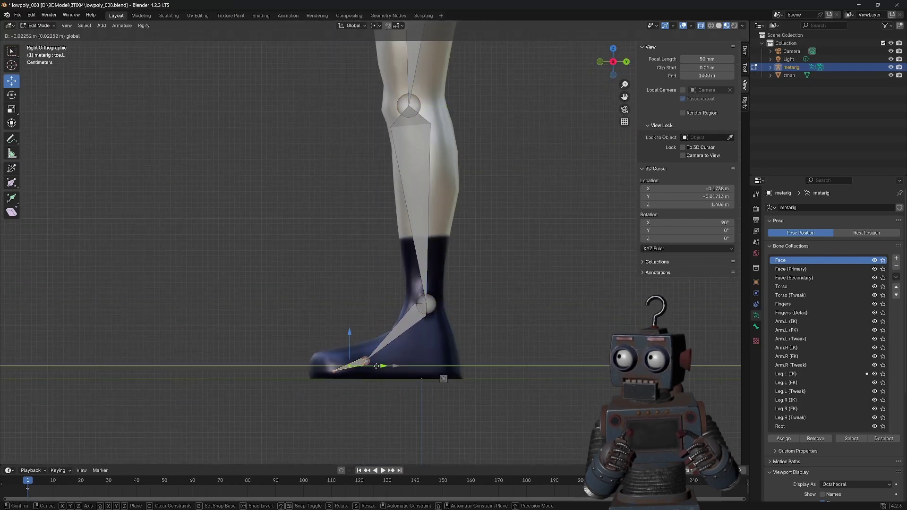
pyautogui.moveTo(472, 373); pyautogui.dragTo(557, 308, button='middle')
pyautogui.press('KP_1')
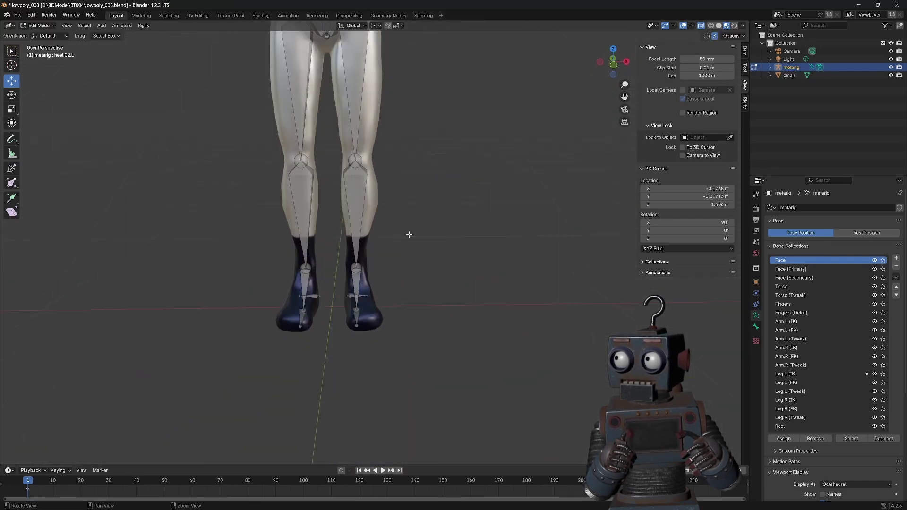
pyautogui.click(347, 140)
pyautogui.moveTo(385, 234); pyautogui.dragTo(387, 235)
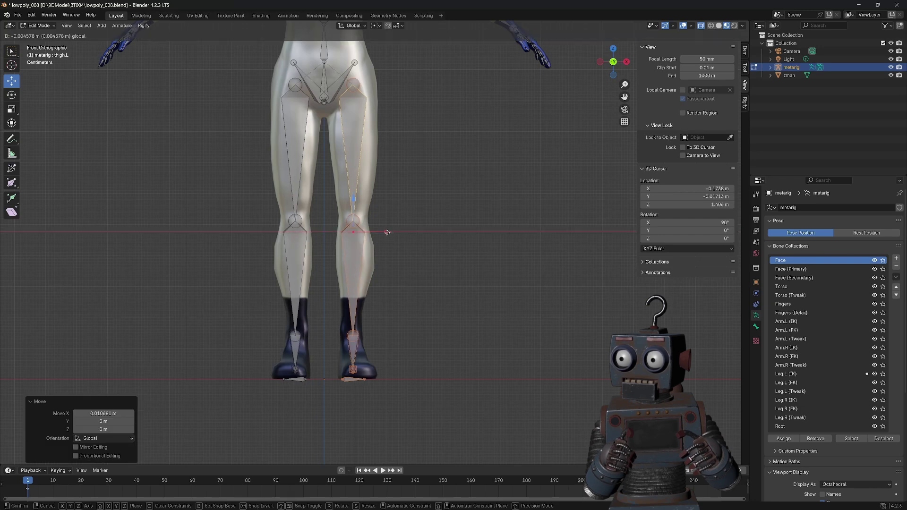
pyautogui.scroll(-5, 387, 235)
pyautogui.moveTo(418, 258); pyautogui.dragTo(387, 304, button='middle')
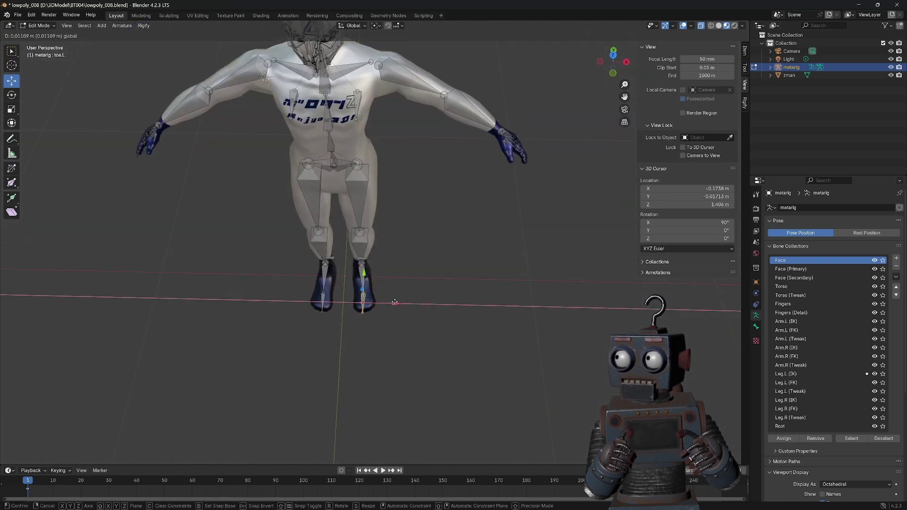
pyautogui.moveTo(483, 304)
pyautogui.mouseDown(button='middle')
pyautogui.moveTo(454, 230)
pyautogui.moveTo(472, 279)
pyautogui.moveTo(450, 239)
pyautogui.mouseUp(button='middle')
pyautogui.click(45, 26)
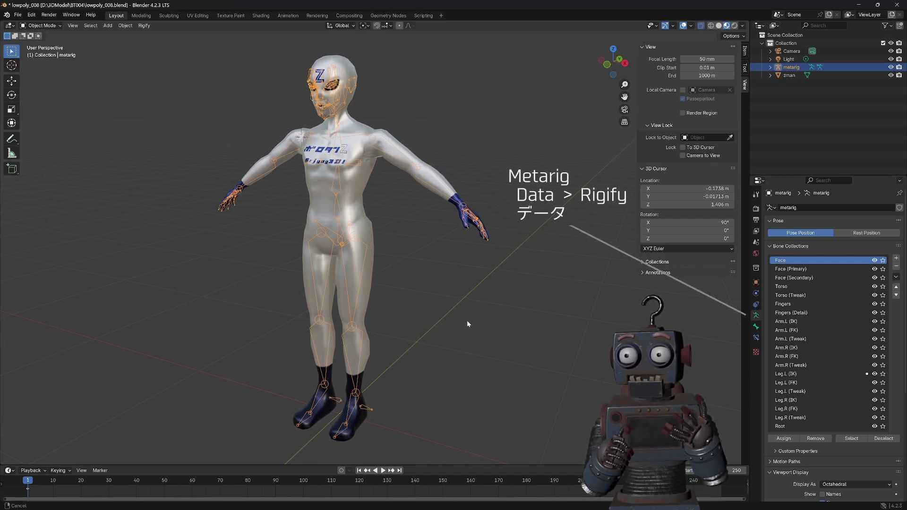
# Step: Upgrade the metarig's face rig and generate the Rigify control rig
pyautogui.moveTo(467, 321)
pyautogui.mouseDown(button='middle')
pyautogui.moveTo(469, 299)
pyautogui.moveTo(426, 295)
pyautogui.mouseUp(button='middle')
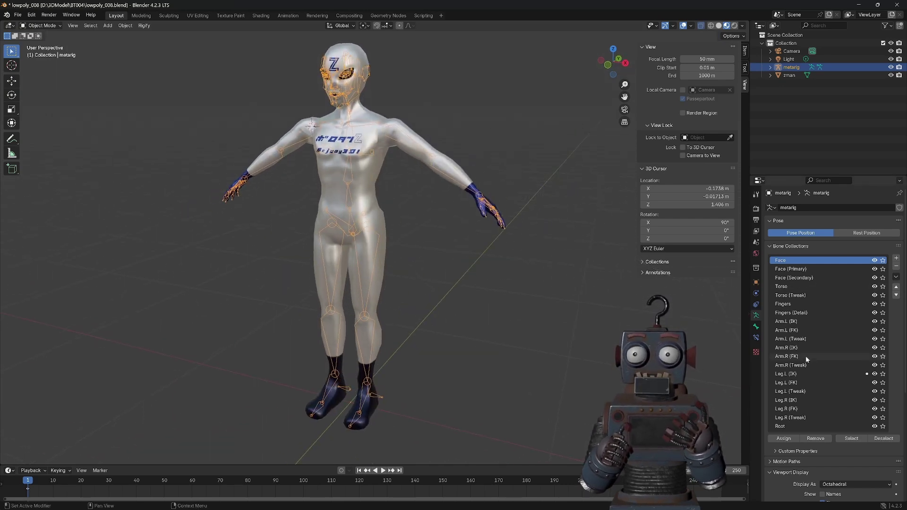
pyautogui.scroll(-8, 806, 355)
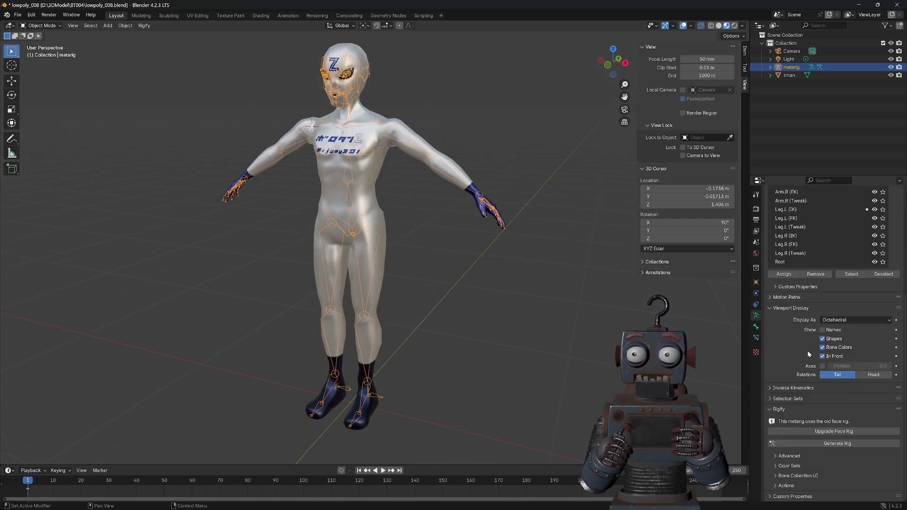
pyautogui.click(821, 433)
pyautogui.click(821, 432)
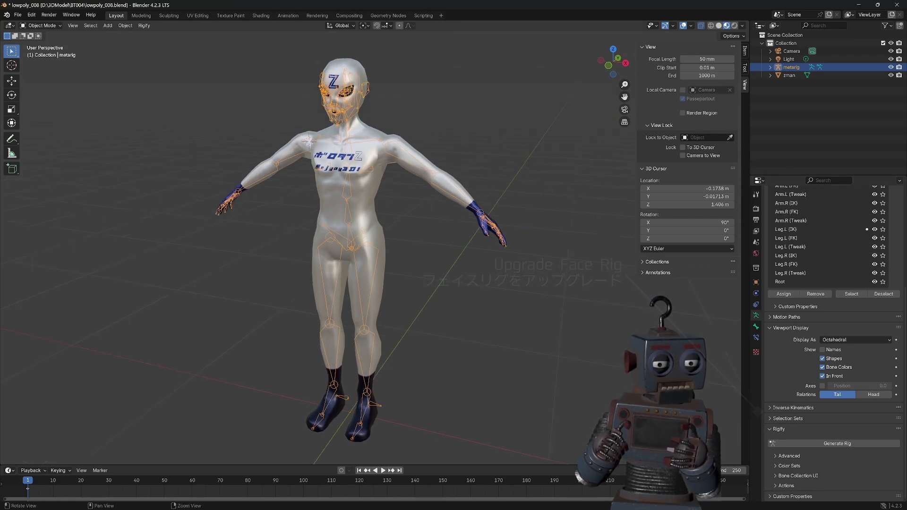
pyautogui.click(831, 445)
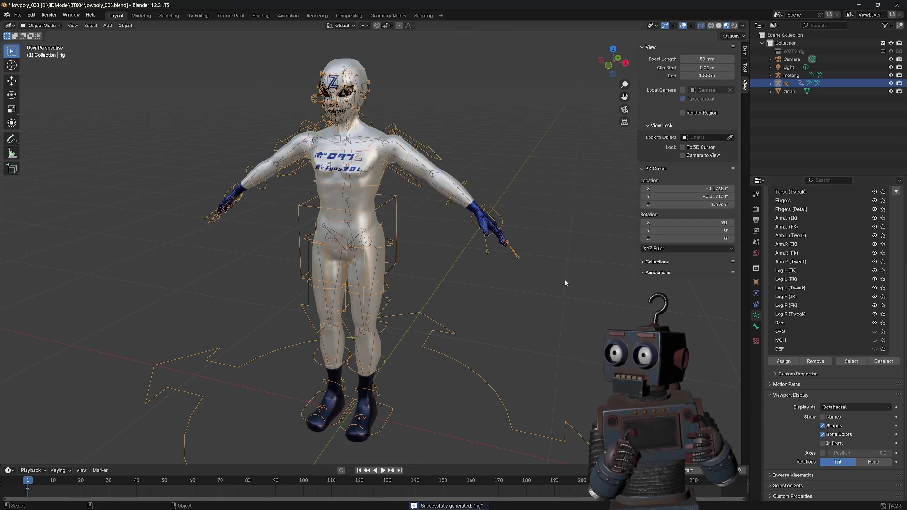
# Step: Deselect the new 'rig' and select the metarig object
pyautogui.scroll(-1, 578, 288)
pyautogui.scroll(-1, 578, 287)
pyautogui.press('b')
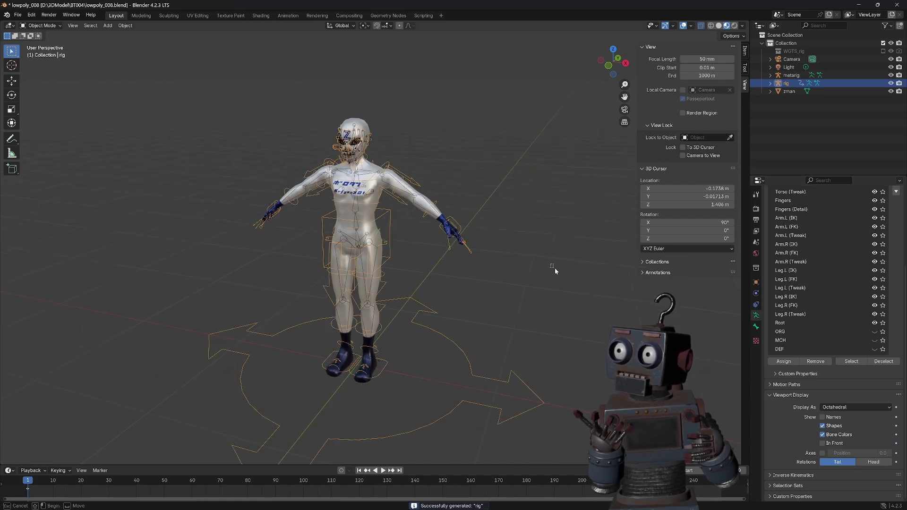
pyautogui.click(555, 268)
pyautogui.moveTo(555, 268)
pyautogui.mouseDown(button='middle')
pyautogui.moveTo(488, 250)
pyautogui.moveTo(403, 263)
pyautogui.moveTo(570, 272)
pyautogui.mouseUp(button='middle')
pyautogui.click(792, 76)
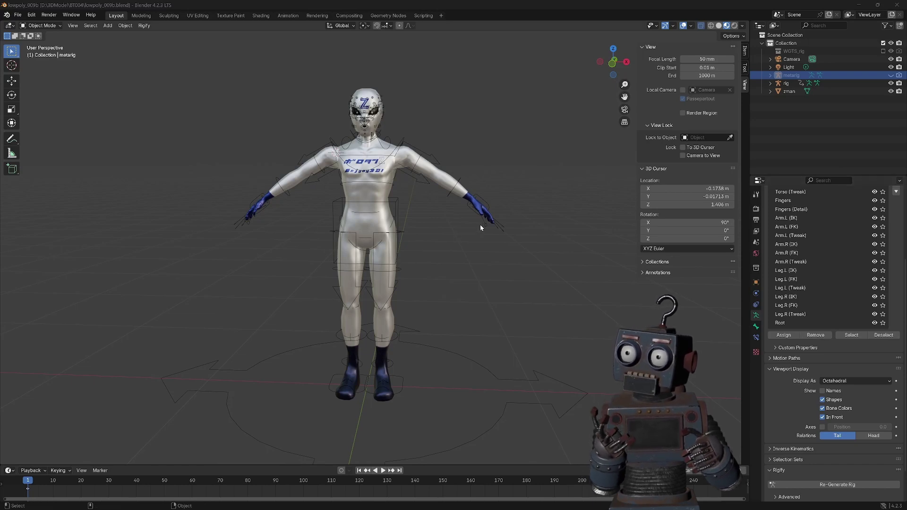
pyautogui.moveTo(480, 227)
pyautogui.mouseDown(button='middle')
pyautogui.moveTo(475, 246)
pyautogui.moveTo(412, 187)
pyautogui.mouseUp(button='middle')
# Step: Parent the zman mesh to 'rig' using Armature Deform With Automatic Weights
pyautogui.click(394, 181)
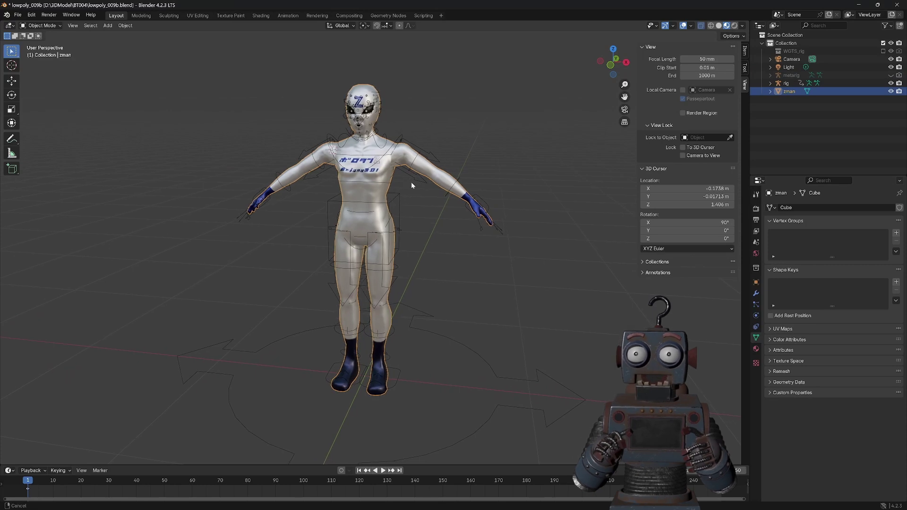
pyautogui.keyDown('shift'); pyautogui.click(402, 138); pyautogui.keyUp('shift')
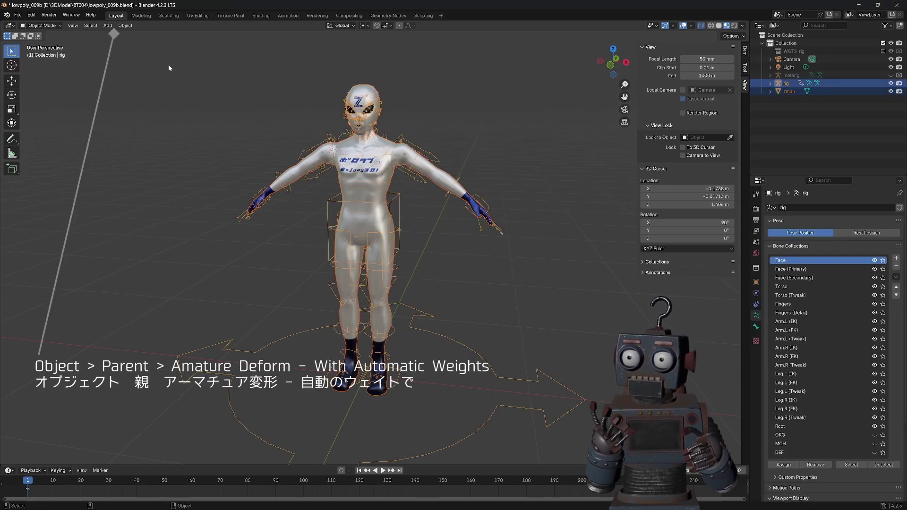
pyautogui.click(126, 28)
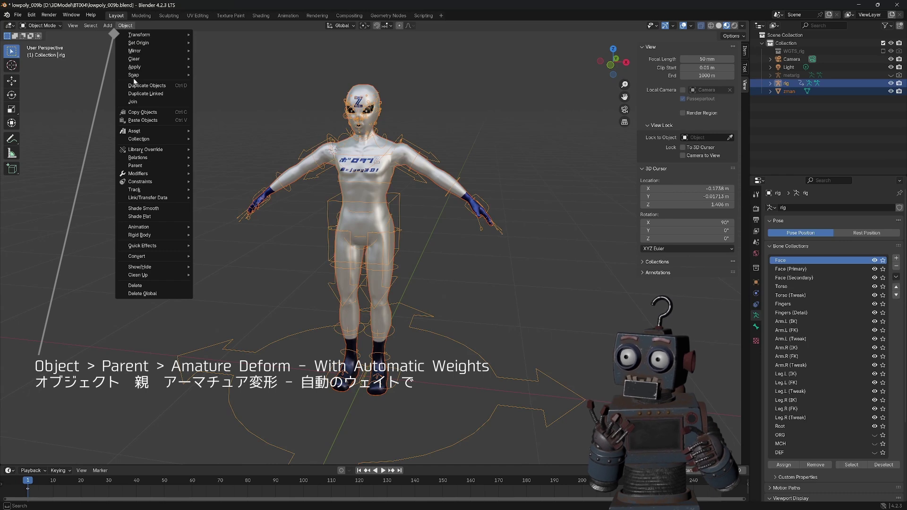
pyautogui.moveTo(145, 165)
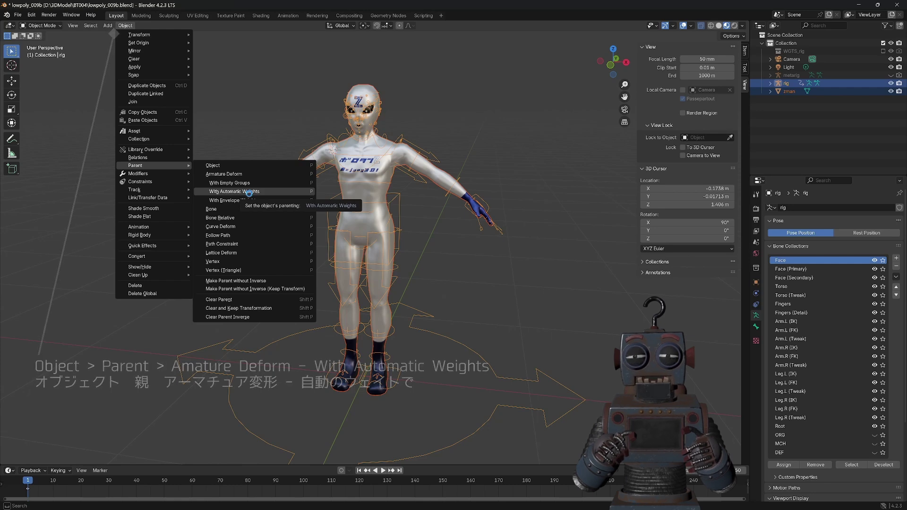
pyautogui.click(250, 192)
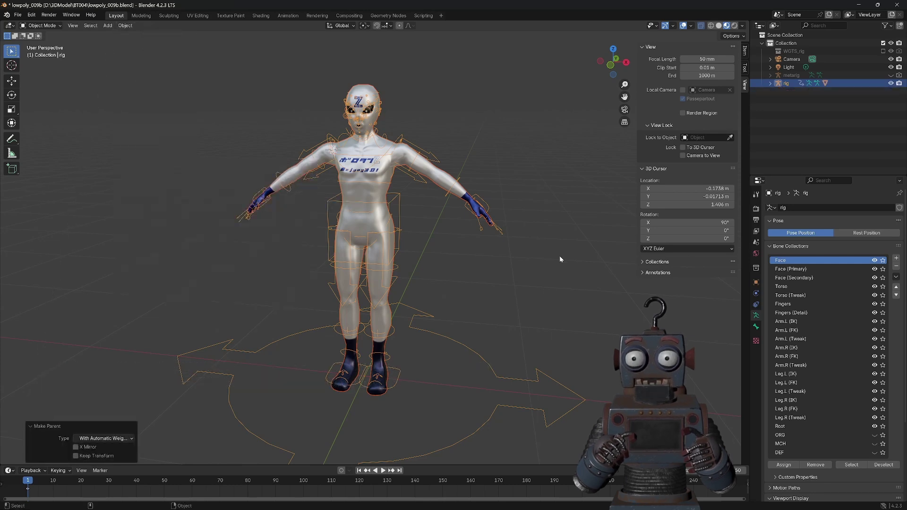
# Step: Put the generated rig in Pose Mode and raise the left hand IK control
pyautogui.click(540, 242)
pyautogui.click(484, 204)
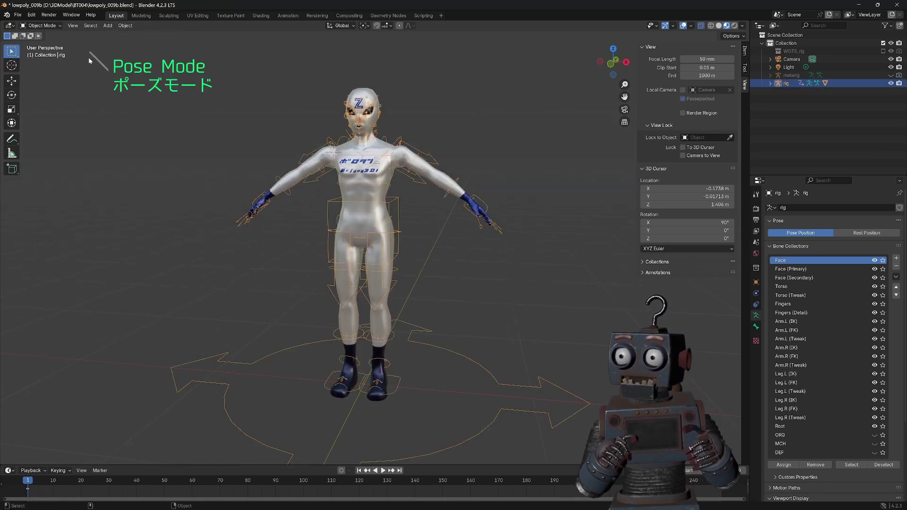
pyautogui.click(50, 53)
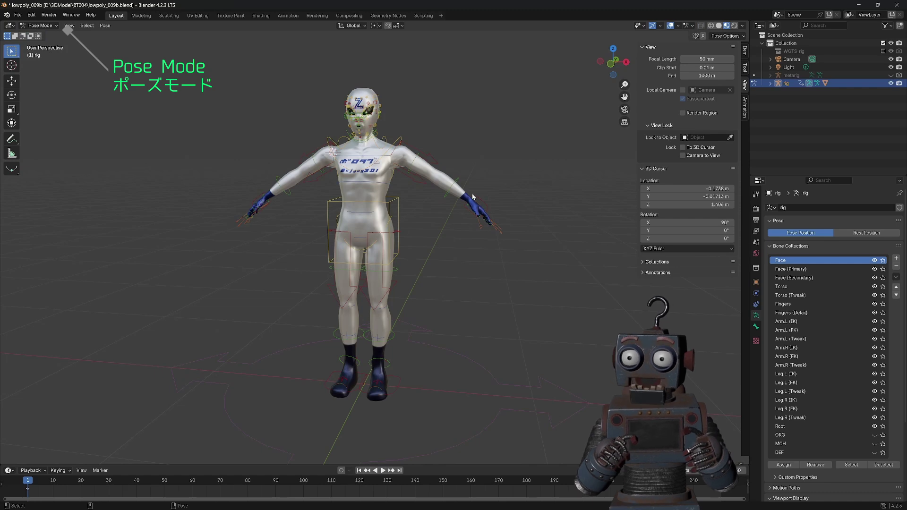
pyautogui.moveTo(480, 209); pyautogui.dragTo(474, 177)
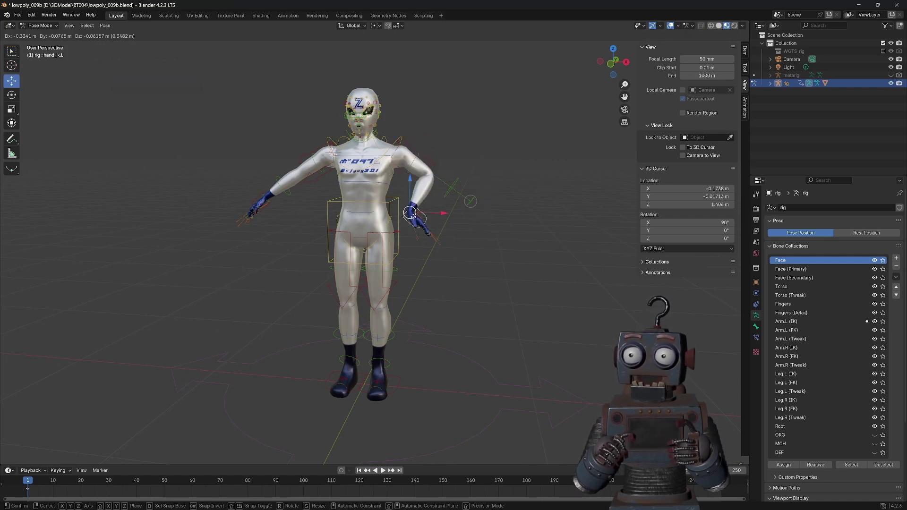
pyautogui.moveTo(422, 219); pyautogui.dragTo(423, 220)
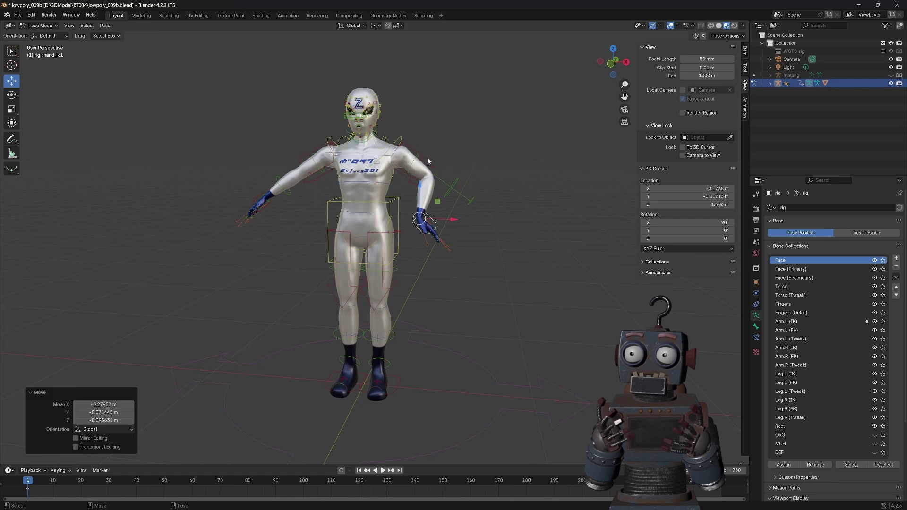
# Step: Swing the left upper arm IK bone 79.3° and reposition the left hand
pyautogui.click(429, 160)
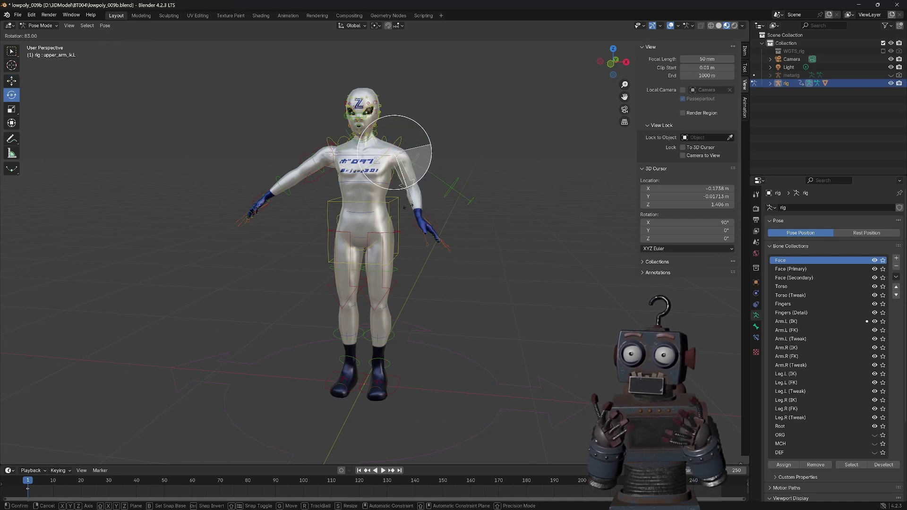
pyautogui.moveTo(418, 200); pyautogui.dragTo(418, 201)
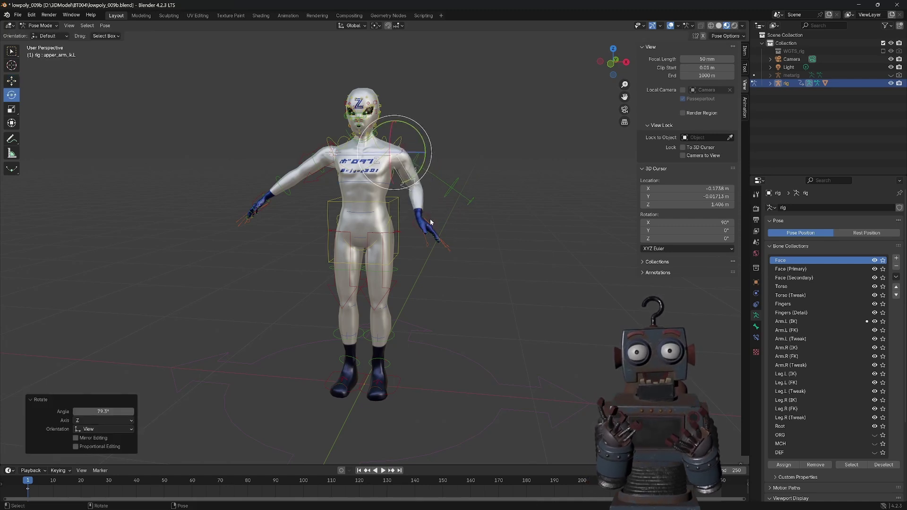
pyautogui.click(431, 223)
pyautogui.hotkey('shift', 'space')
pyautogui.press('g')
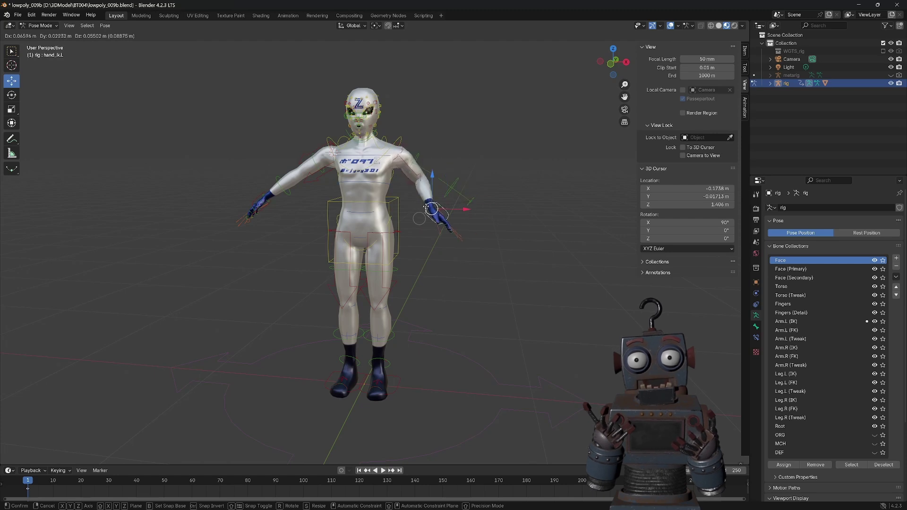
pyautogui.click(449, 202)
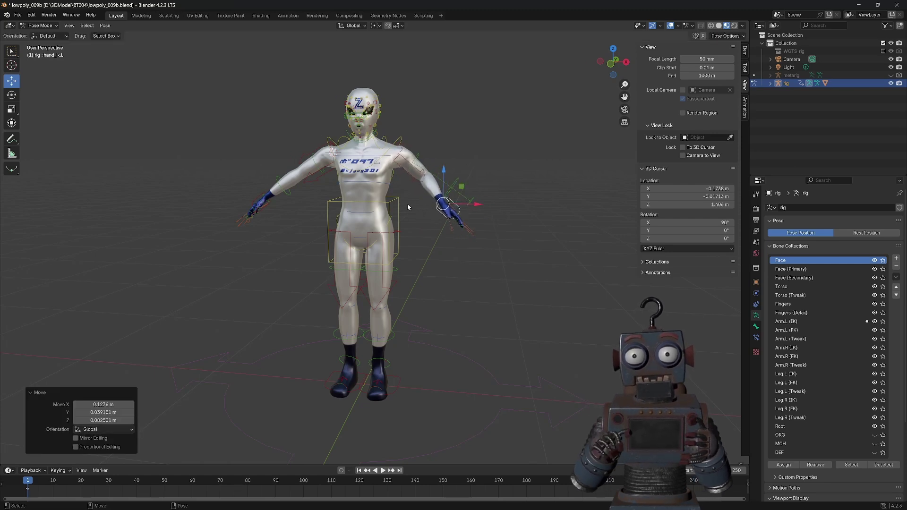
pyautogui.click(408, 203)
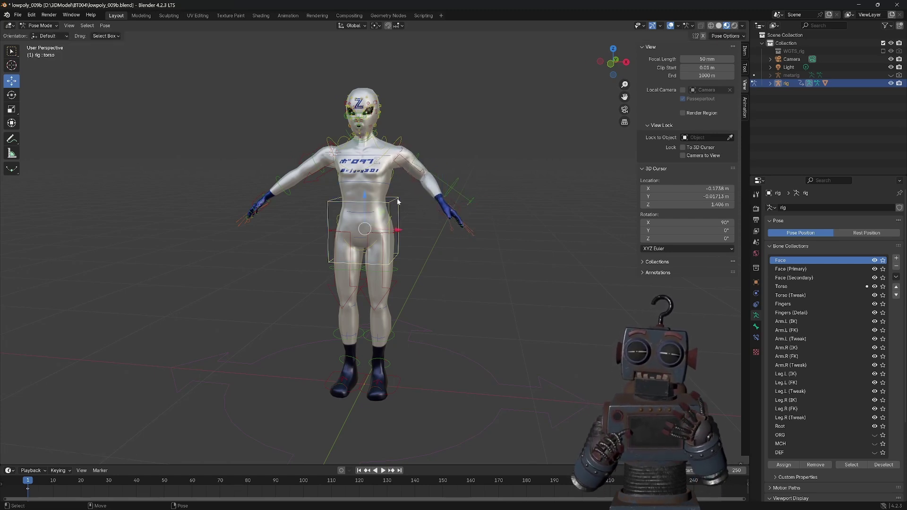
# Step: Lower the right hand IK control and move the torso down into a crouch
pyautogui.moveTo(365, 228)
pyautogui.mouseDown()
pyautogui.moveTo(374, 218)
pyautogui.moveTo(336, 241)
pyautogui.moveTo(357, 258)
pyautogui.mouseUp()
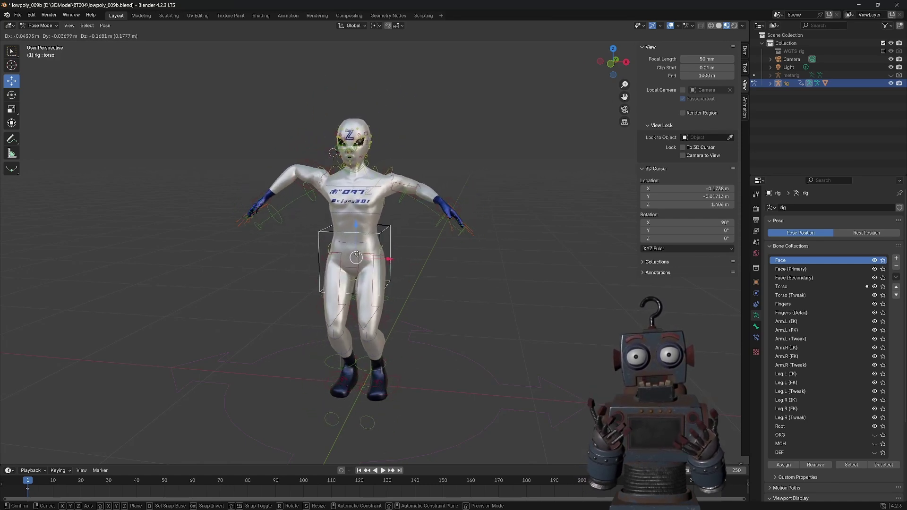
pyautogui.click(262, 199)
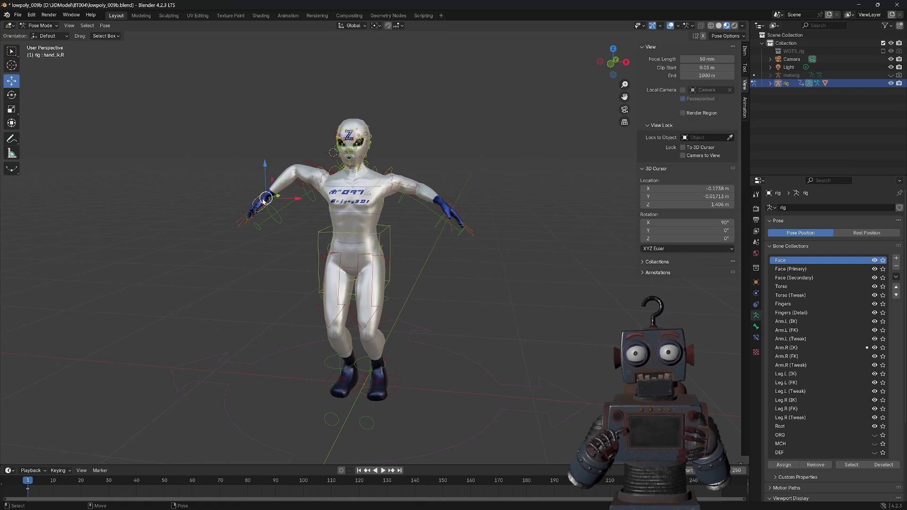
pyautogui.click(291, 235)
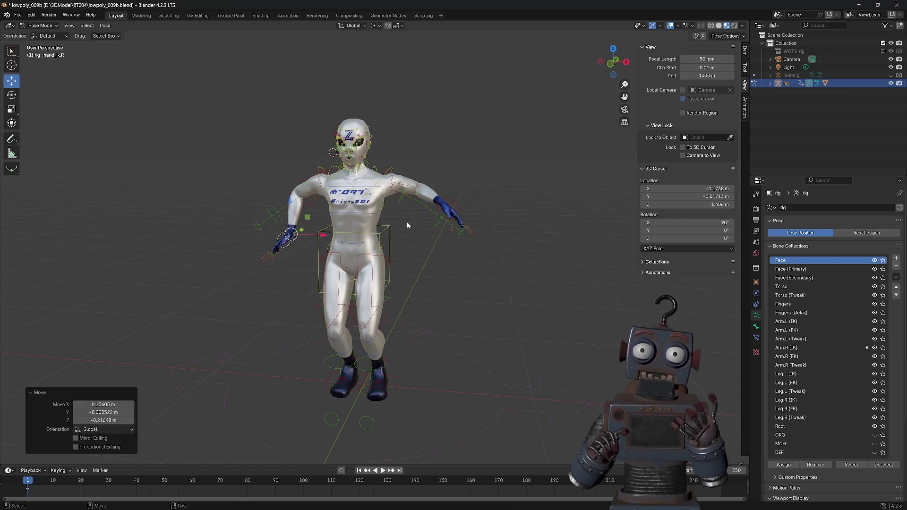
pyautogui.click(384, 233)
pyautogui.press('g')
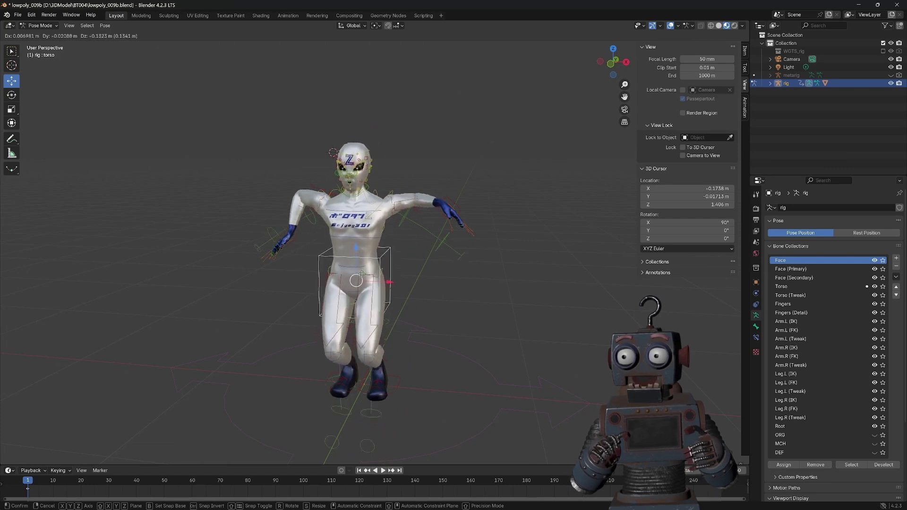
pyautogui.click(373, 284)
pyautogui.moveTo(373, 284); pyautogui.dragTo(391, 273, button='middle')
pyautogui.press('g')
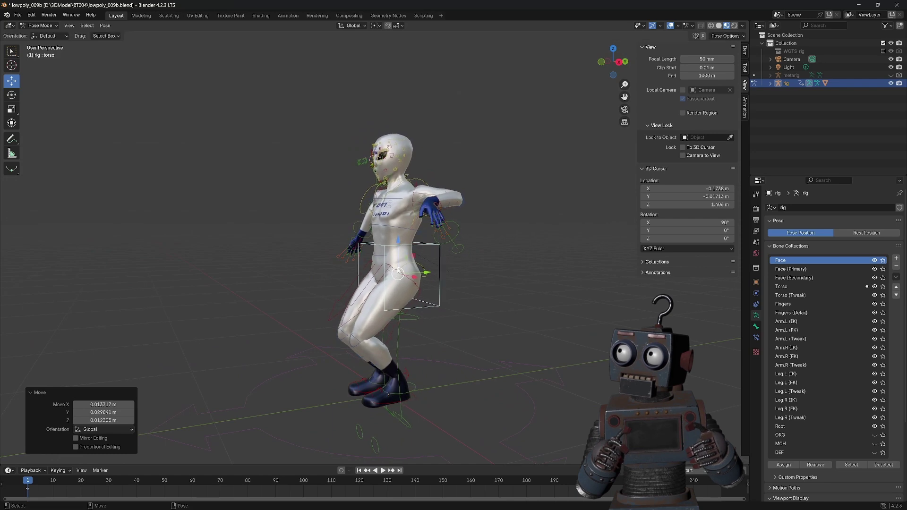
pyautogui.click(407, 271)
pyautogui.moveTo(406, 272); pyautogui.dragTo(372, 269, button='middle')
pyautogui.press('g')
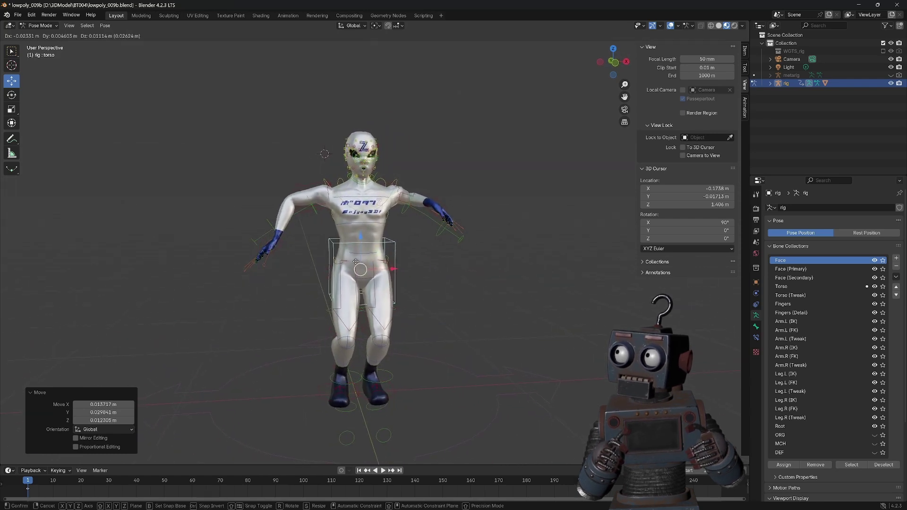
pyautogui.click(327, 220)
# Step: Rotate upper_arm_ik.R to lower the right arm to the side
pyautogui.click(323, 187)
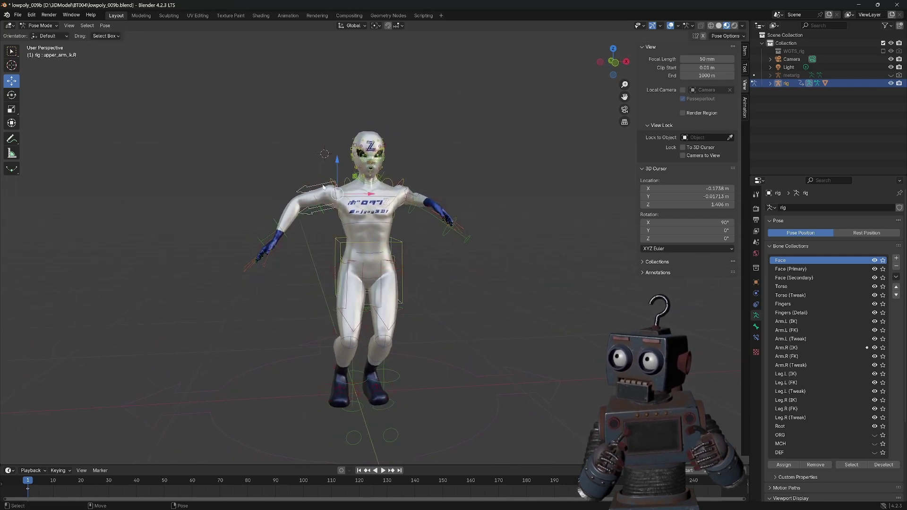
pyautogui.press('r')
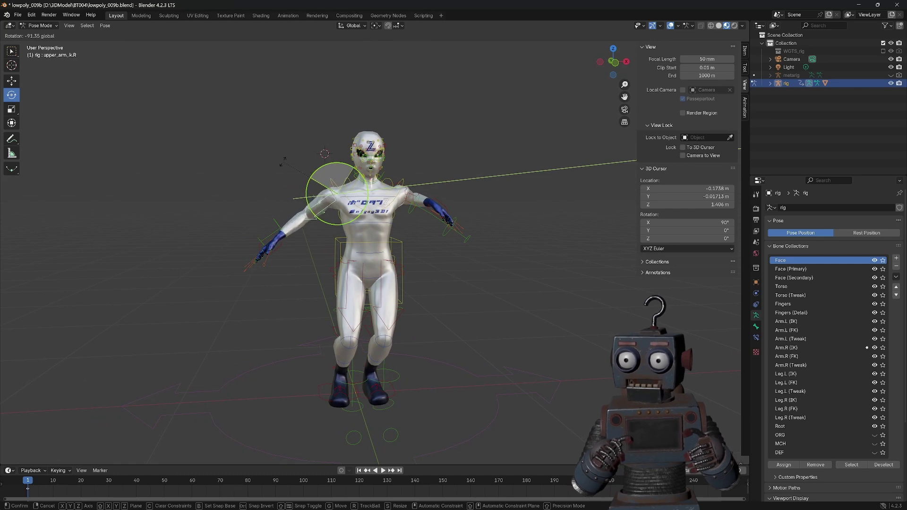
pyautogui.click(301, 175)
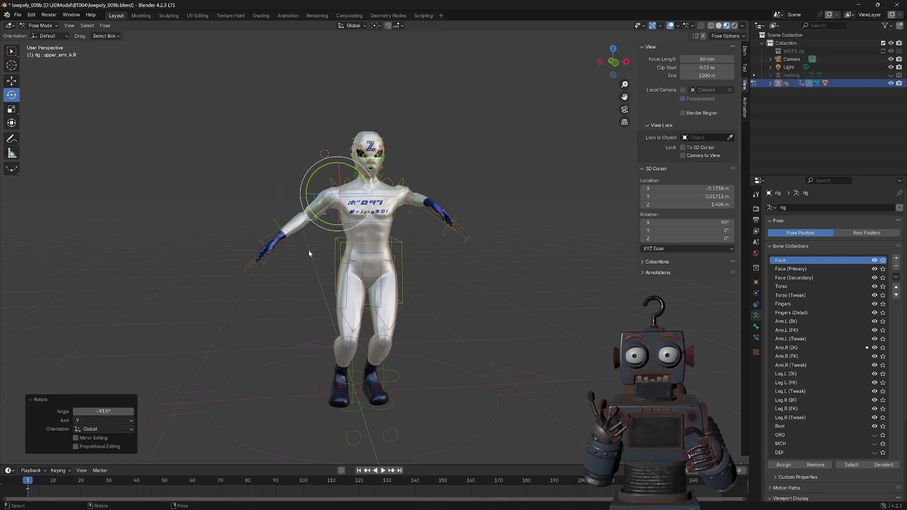
pyautogui.moveTo(289, 248); pyautogui.dragTo(280, 246, button='middle')
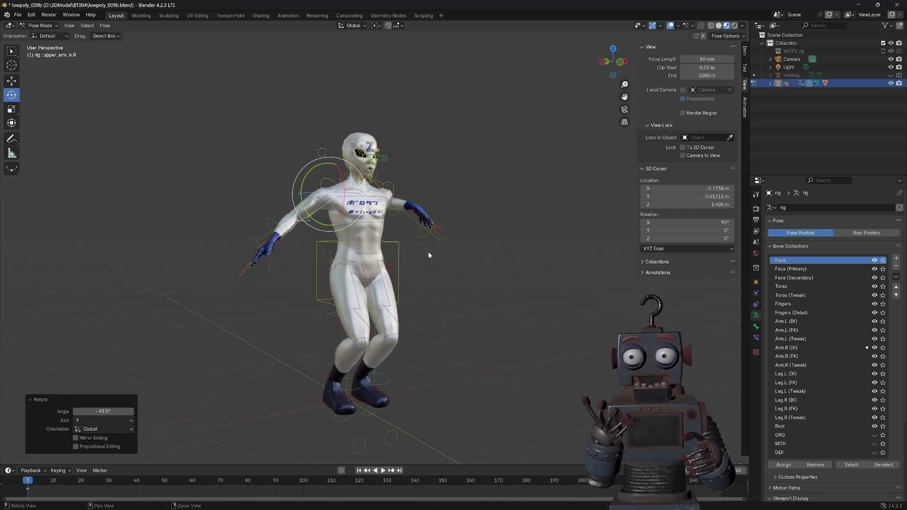
pyautogui.moveTo(428, 255); pyautogui.dragTo(404, 248, button='middle')
# Step: Test-raise the torso bone to stretch the legs, then undo it
pyautogui.click(401, 245)
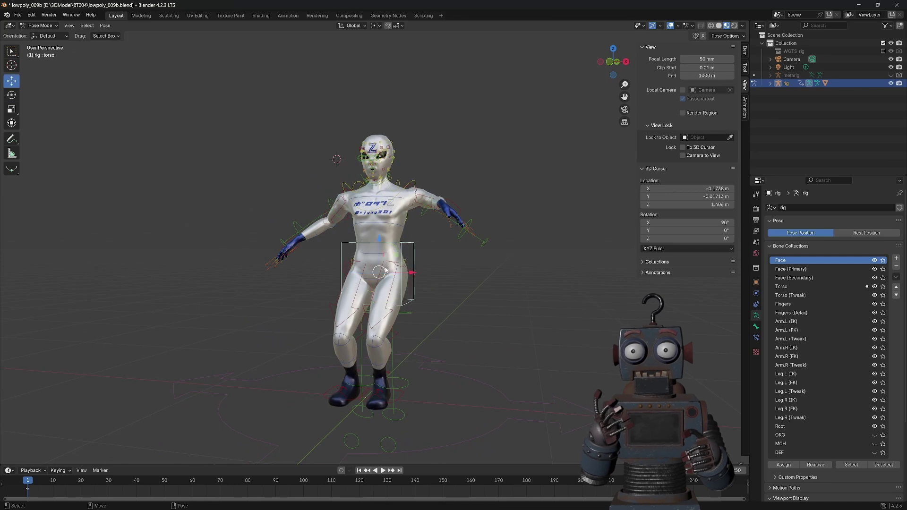
pyautogui.moveTo(383, 270); pyautogui.dragTo(370, 103)
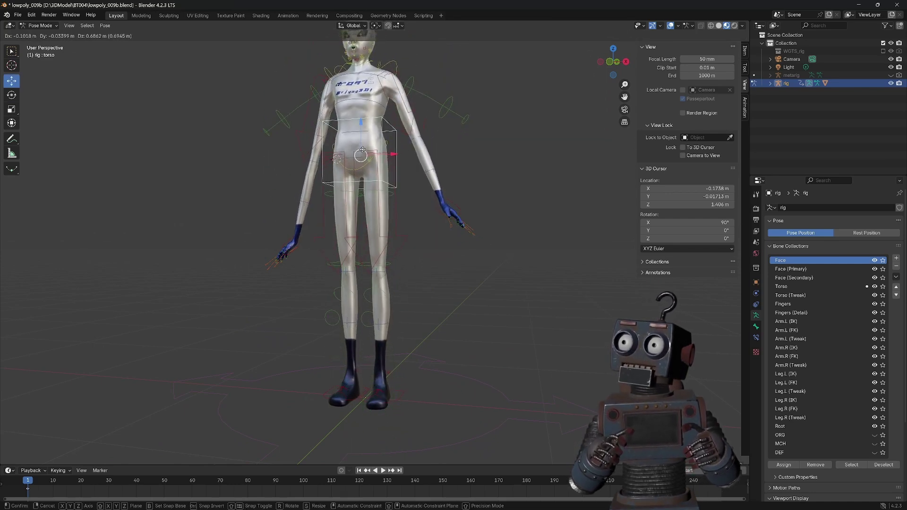
pyautogui.moveTo(370, 103); pyautogui.dragTo(404, 157)
pyautogui.hotkey('ctrl', 'z')
pyautogui.hotkey('ctrl', 'z')
# Step: Inspect the hand and foot IK controls in the sidebar Item tab
pyautogui.click(442, 226)
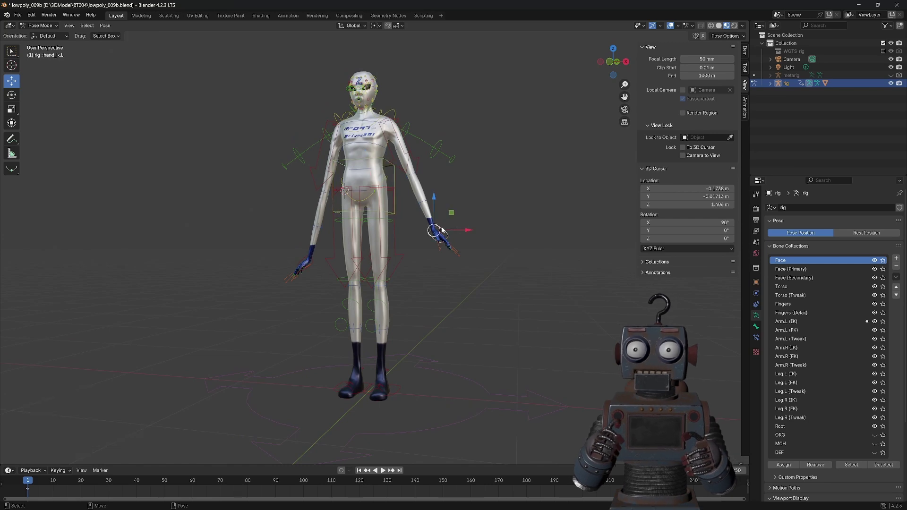
pyautogui.click(746, 58)
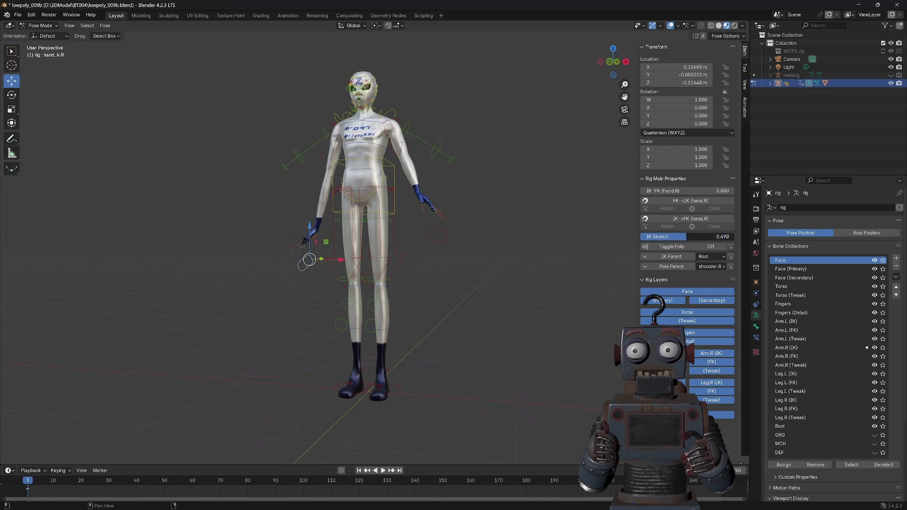
pyautogui.click(402, 387)
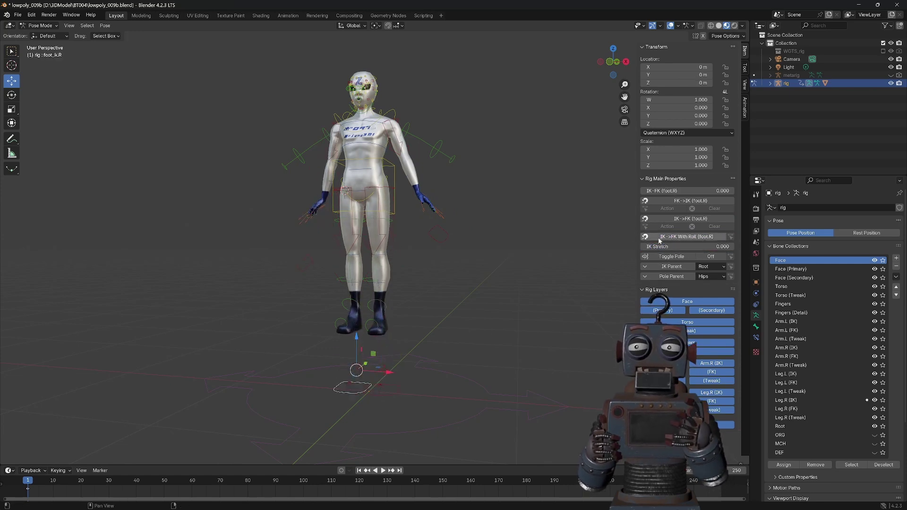
pyautogui.moveTo(488, 243); pyautogui.dragTo(458, 235, button='middle')
pyautogui.click(436, 213)
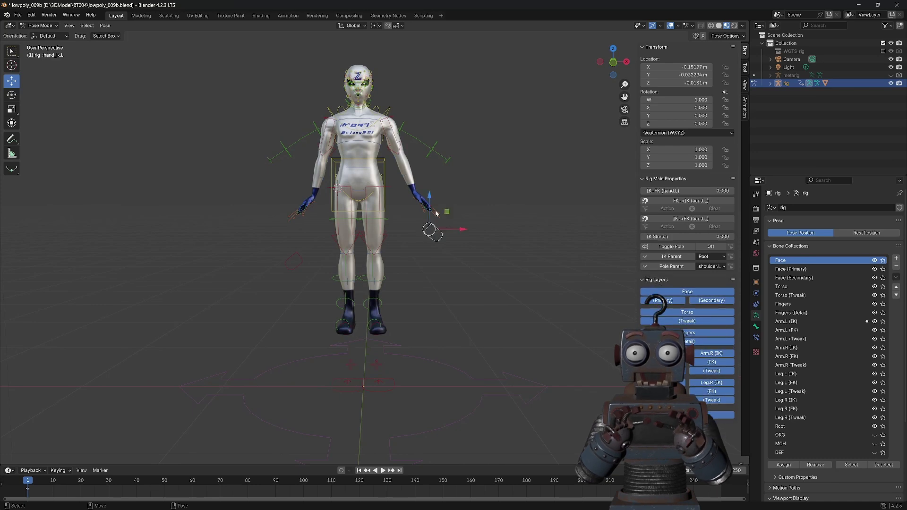
# Step: Select all bones and clear their location, rotation and scale
pyautogui.press('a')
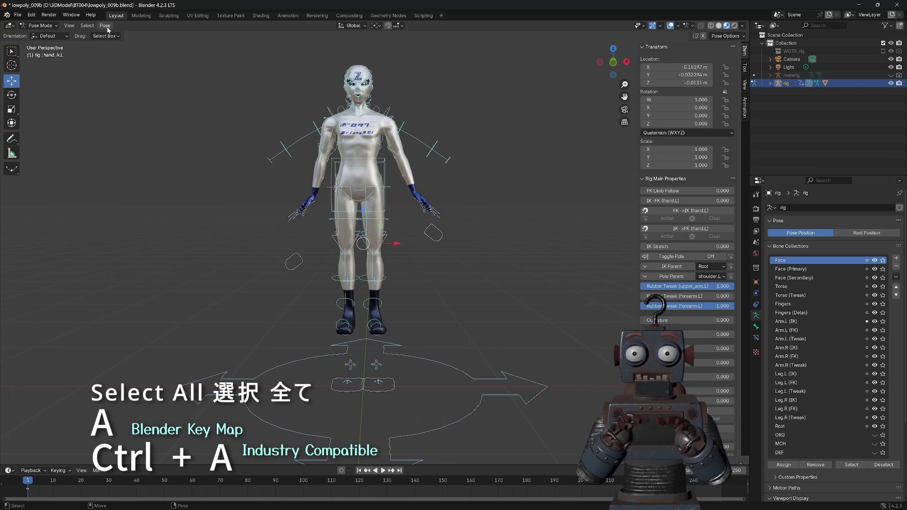
pyautogui.click(106, 27)
pyautogui.moveTo(128, 43)
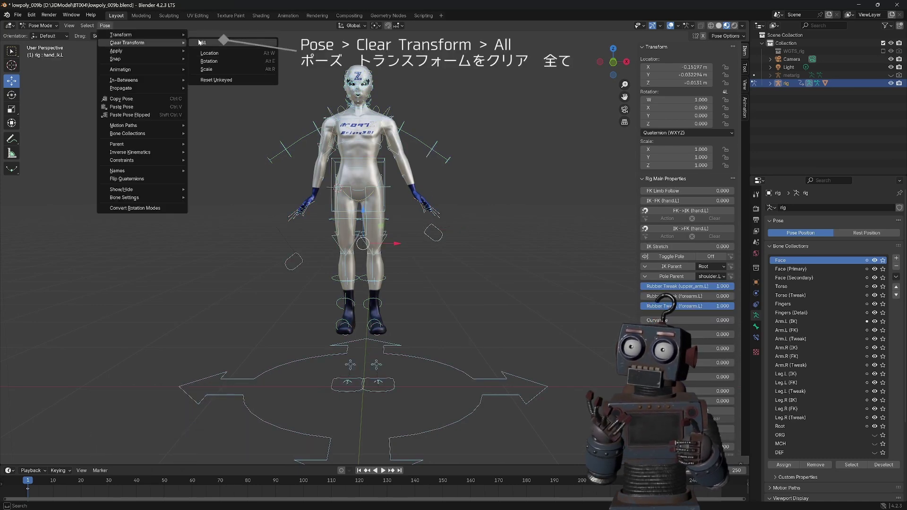
pyautogui.click(200, 43)
pyautogui.scroll(3, 472, 200)
# Step: Move and rotate hand_ik.L to the hip, then shift it forward
pyautogui.hotkey('shift', 'space')
pyautogui.press('r')
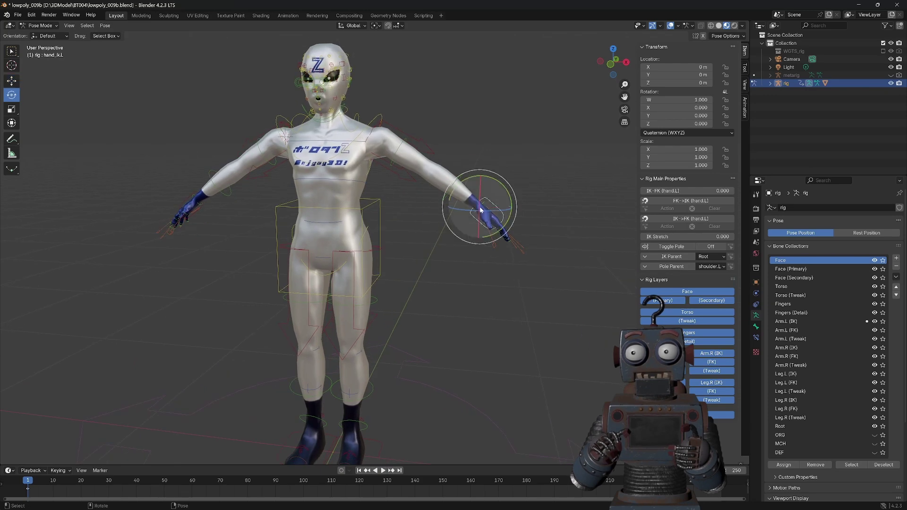
pyautogui.press('g')
pyautogui.click(385, 203)
pyautogui.moveTo(386, 203); pyautogui.dragTo(425, 208, button='middle')
pyautogui.moveTo(420, 231); pyautogui.dragTo(415, 224)
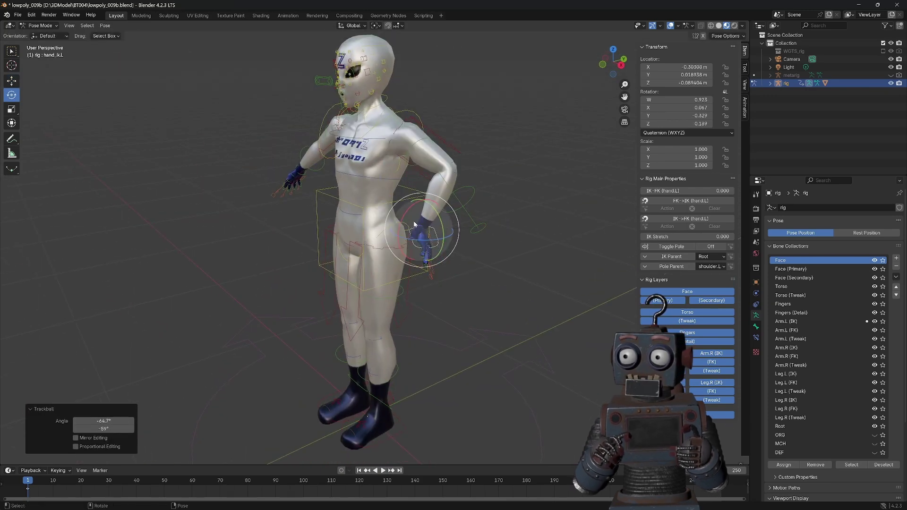
pyautogui.moveTo(414, 224); pyautogui.dragTo(331, 170, button='middle')
pyautogui.hotkey('shift', 'space')
pyautogui.press('g')
pyautogui.moveTo(416, 239)
pyautogui.mouseDown()
pyautogui.moveTo(299, 138)
pyautogui.moveTo(333, 140)
pyautogui.mouseUp()
# Step: Scale the pinky and thumb master bones to curl the left hand into a fist
pyautogui.hotkey('shift', 'space')
pyautogui.press('s')
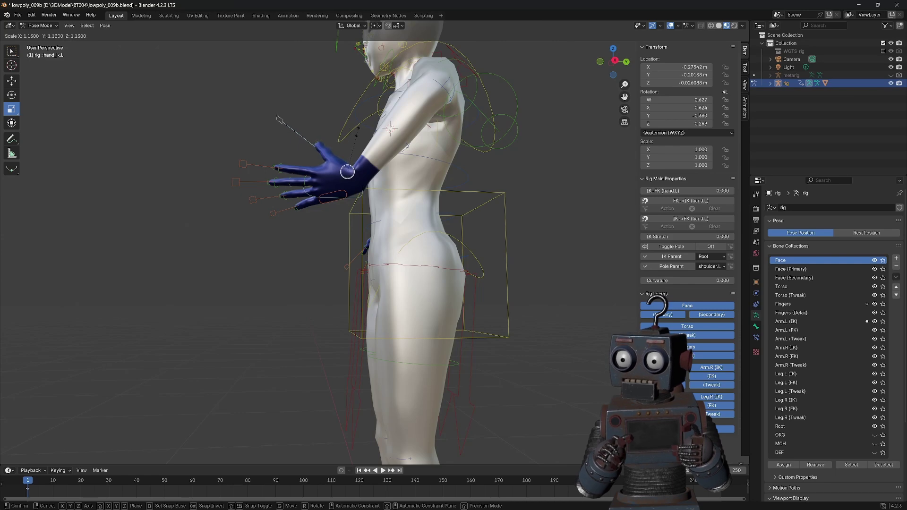
pyautogui.moveTo(348, 172); pyautogui.dragTo(328, 180)
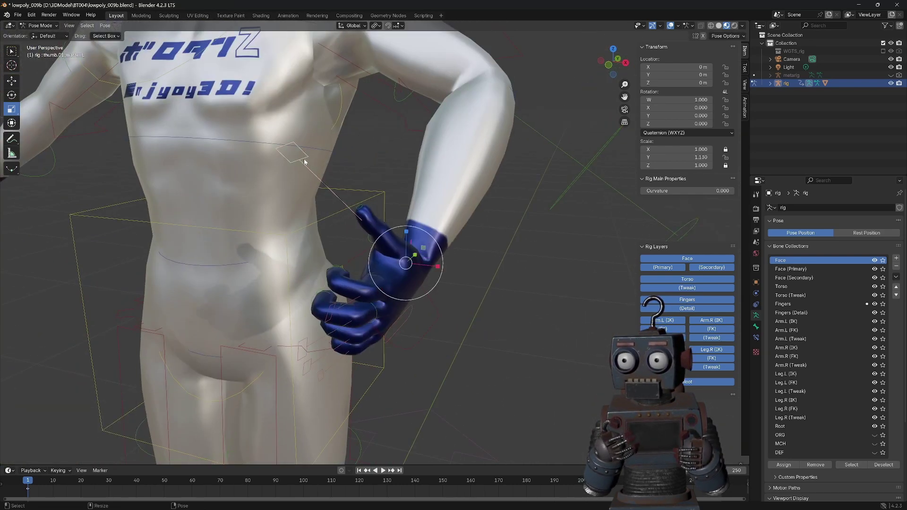
pyautogui.press('s')
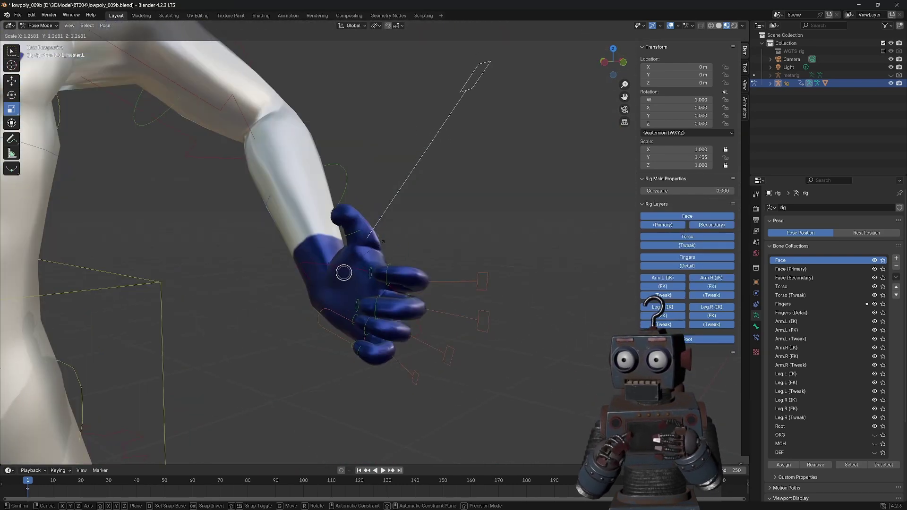
pyautogui.click(344, 272)
pyautogui.hotkey('shift', 'space')
pyautogui.press('r')
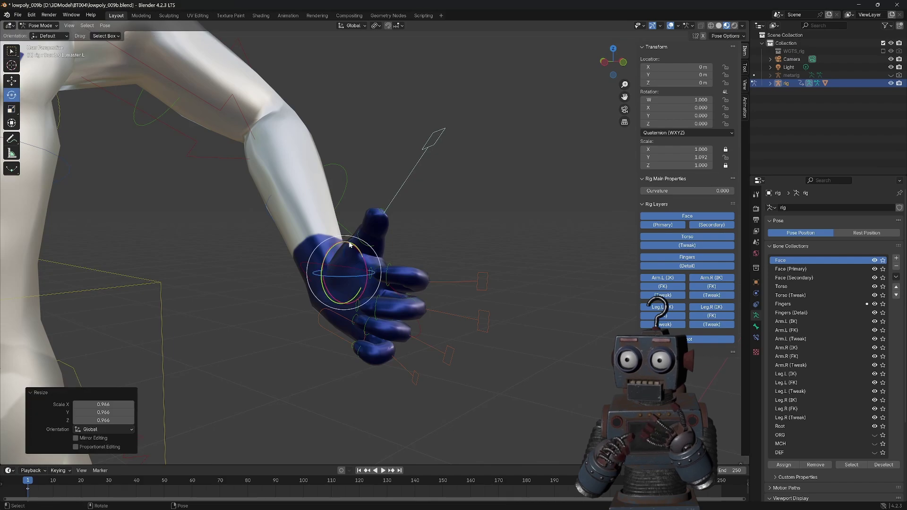
pyautogui.moveTo(344, 273); pyautogui.dragTo(357, 247)
pyautogui.hotkey('shift', 'space')
pyautogui.press('s')
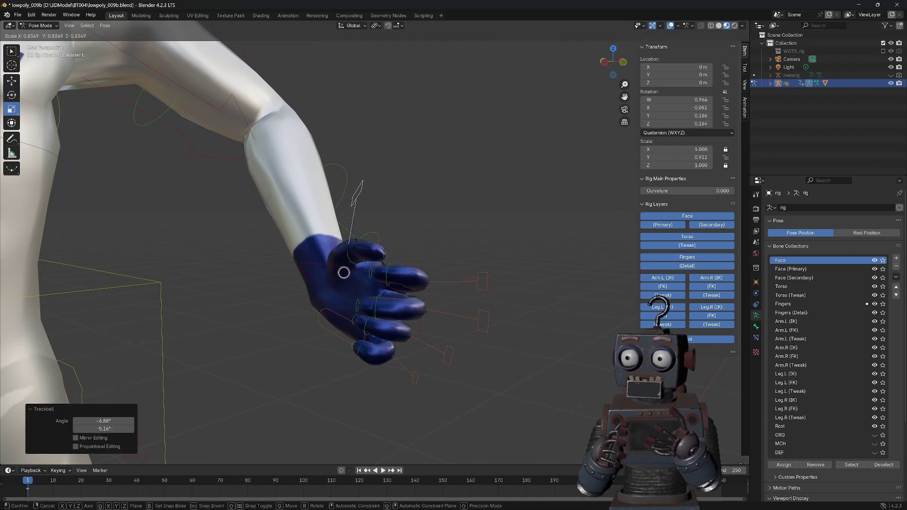
pyautogui.click(343, 273)
pyautogui.scroll(-4, 304, 317)
pyautogui.moveTo(305, 317)
pyautogui.mouseDown(button='middle')
pyautogui.moveTo(394, 287)
pyautogui.moveTo(523, 300)
pyautogui.moveTo(473, 231)
pyautogui.mouseUp(button='middle')
# Step: Rotate the left upper arm downward and adjust the left shoulder
pyautogui.click(473, 230)
pyautogui.hotkey('shift', 'space')
pyautogui.press('r')
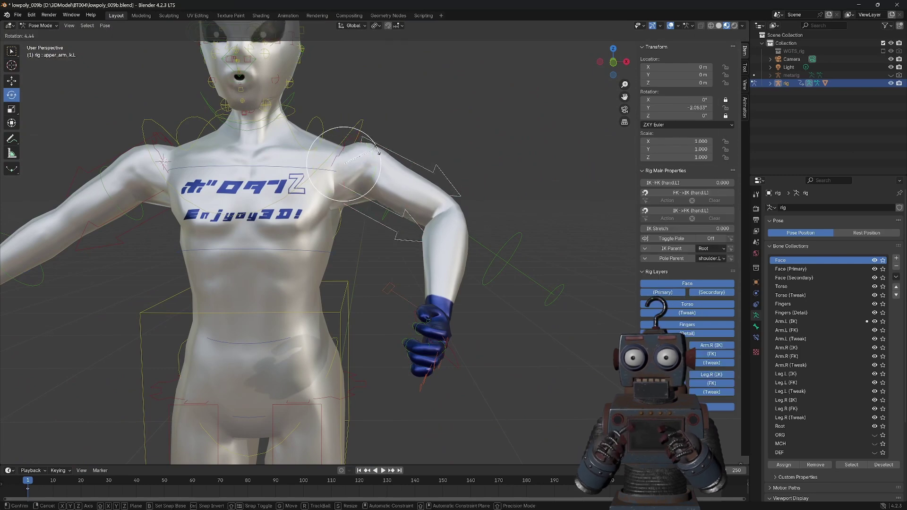
pyautogui.moveTo(377, 147); pyautogui.dragTo(361, 246)
pyautogui.moveTo(361, 247); pyautogui.dragTo(303, 141, button='middle')
pyautogui.click(283, 135)
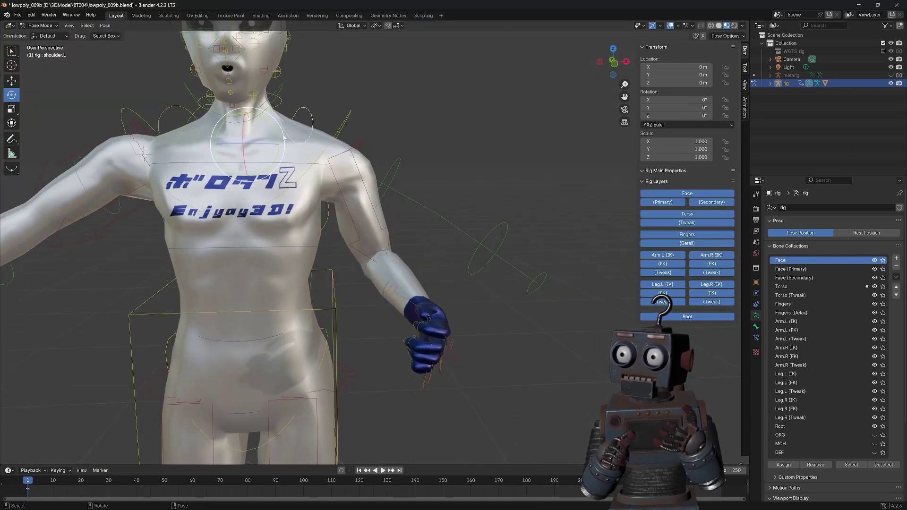
pyautogui.moveTo(285, 132); pyautogui.dragTo(300, 145)
pyautogui.click(363, 134)
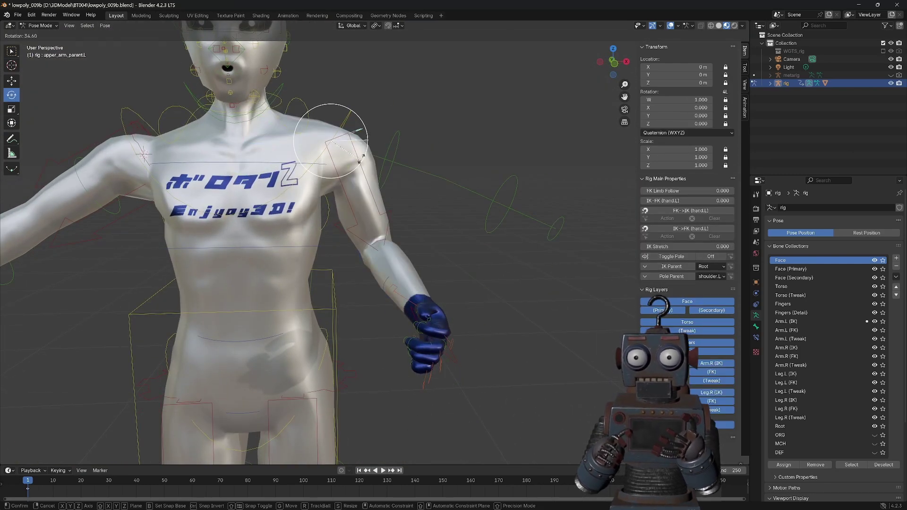
pyautogui.press('r')
pyautogui.press('r')
# Step: Reposition and rotate the left hand IK control into its final fist pose
pyautogui.click(396, 321)
pyautogui.moveTo(453, 285)
pyautogui.mouseDown(button='middle')
pyautogui.moveTo(395, 322)
pyautogui.moveTo(426, 303)
pyautogui.mouseUp(button='middle')
pyautogui.press('g')
pyautogui.press('r')
pyautogui.press('r')
pyautogui.click(425, 302)
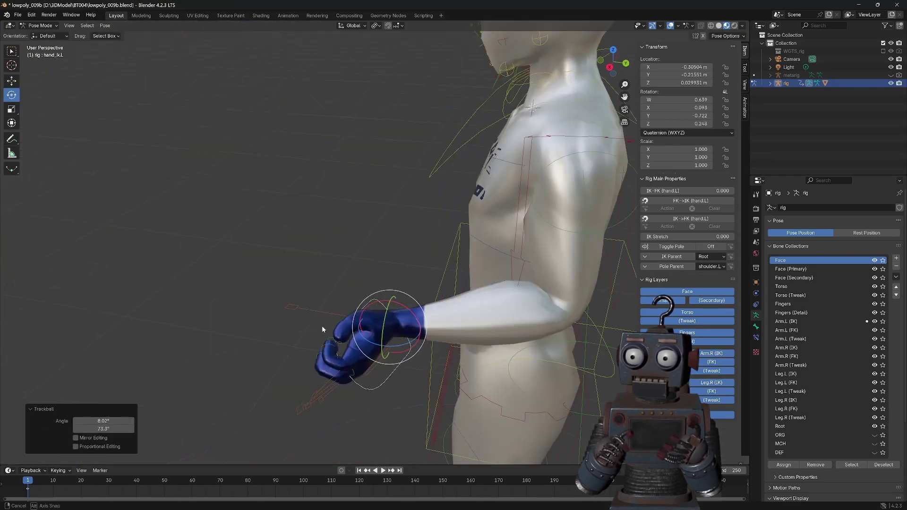
pyautogui.moveTo(322, 325)
pyautogui.mouseDown(button='middle')
pyautogui.moveTo(432, 281)
pyautogui.moveTo(486, 319)
pyautogui.moveTo(426, 283)
pyautogui.moveTo(411, 291)
pyautogui.mouseUp(button='middle')
pyautogui.press('r')
pyautogui.press('r')
pyautogui.click(425, 283)
pyautogui.press('r')
pyautogui.press('r')
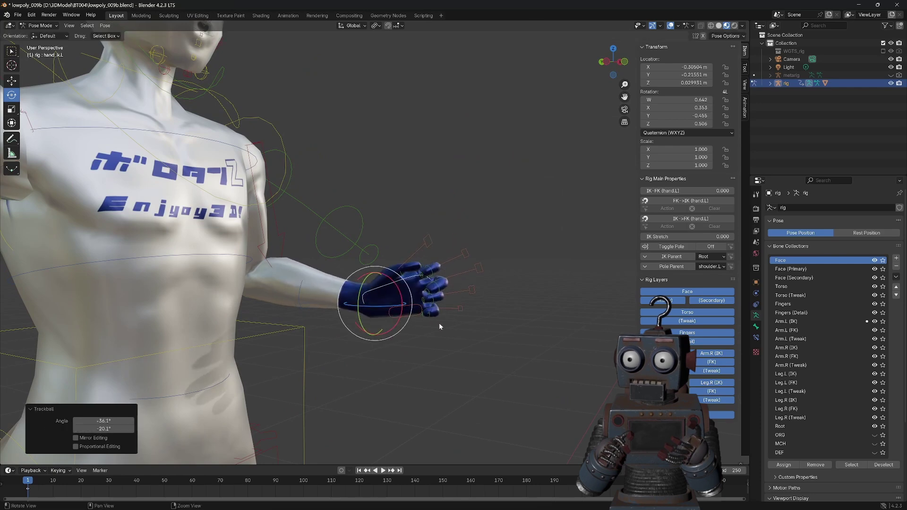
pyautogui.click(439, 323)
pyautogui.moveTo(438, 322); pyautogui.dragTo(424, 234, button='middle')
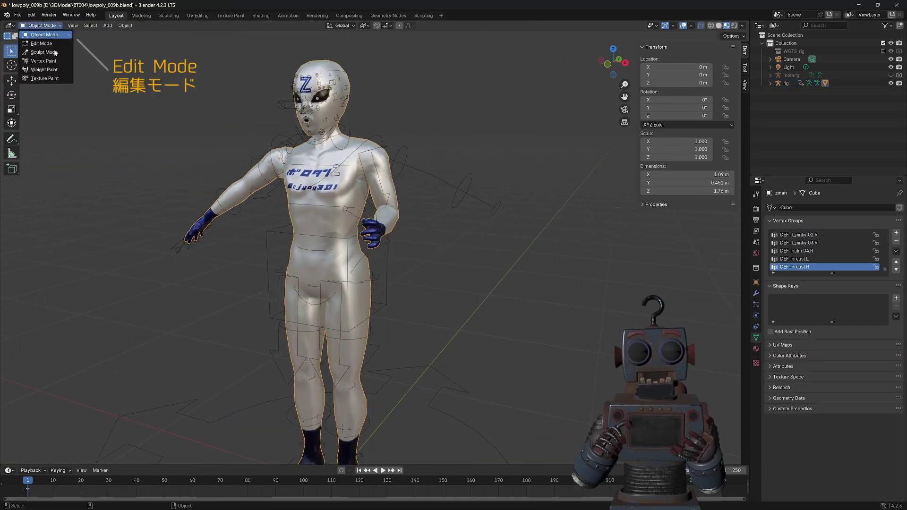
# Step: Put the body mesh in Edit Mode with the Armature modifier's Edit Mode display on
pyautogui.click(56, 44)
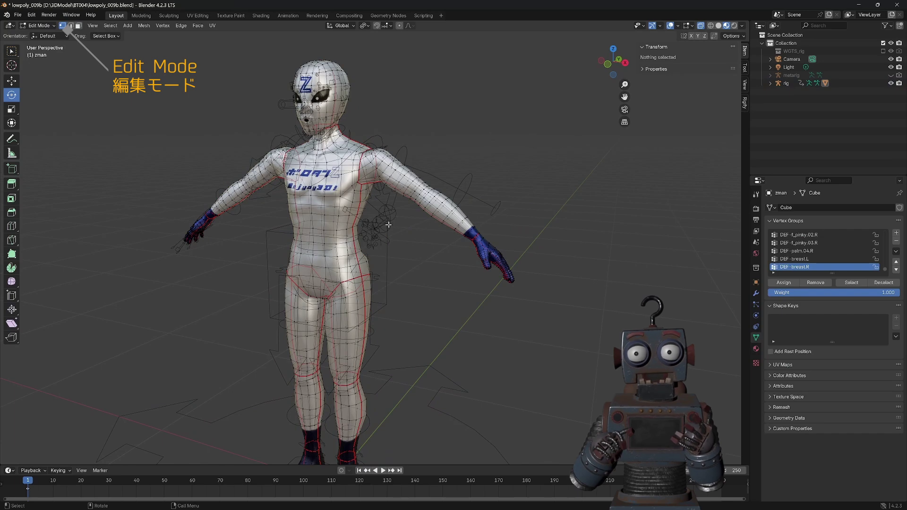
pyautogui.click(756, 294)
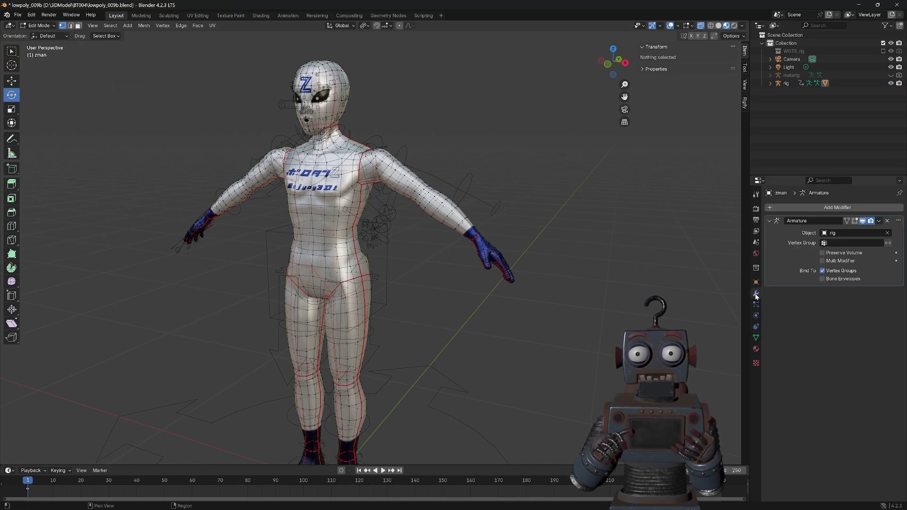
pyautogui.click(855, 221)
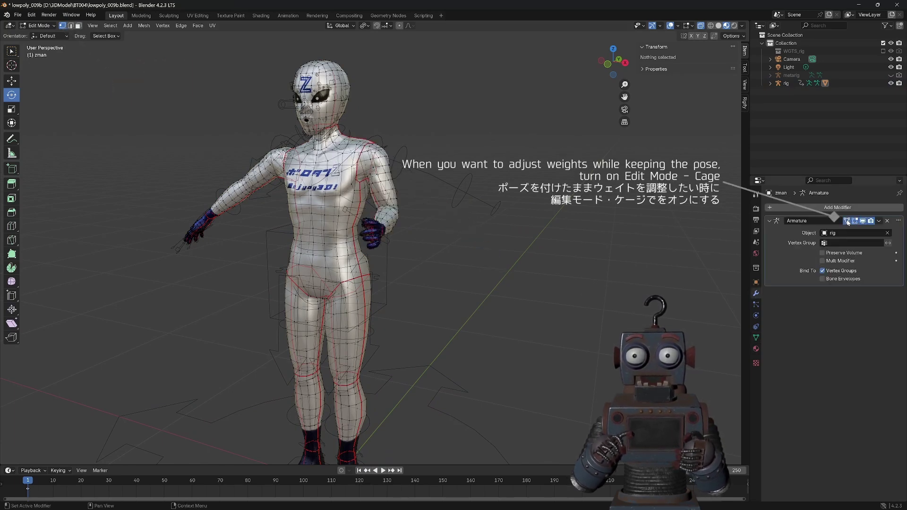
# Step: Orbit and zoom in for a close-up of the posed fist
pyautogui.moveTo(416, 227); pyautogui.dragTo(430, 239, button='middle')
pyautogui.scroll(5, 429, 239)
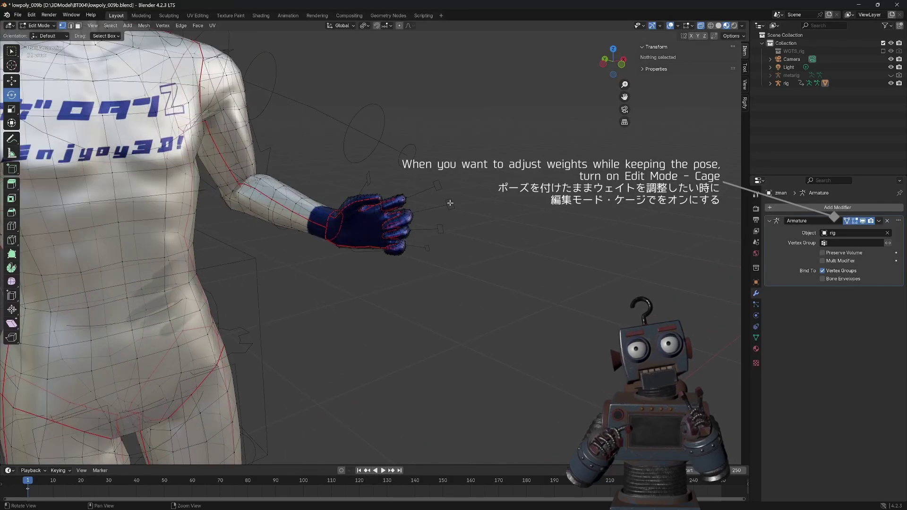
pyautogui.moveTo(450, 203)
pyautogui.mouseDown(button='middle')
pyautogui.moveTo(426, 302)
pyautogui.moveTo(683, 88)
pyautogui.mouseUp(button='middle')
pyautogui.scroll(4, 439, 255)
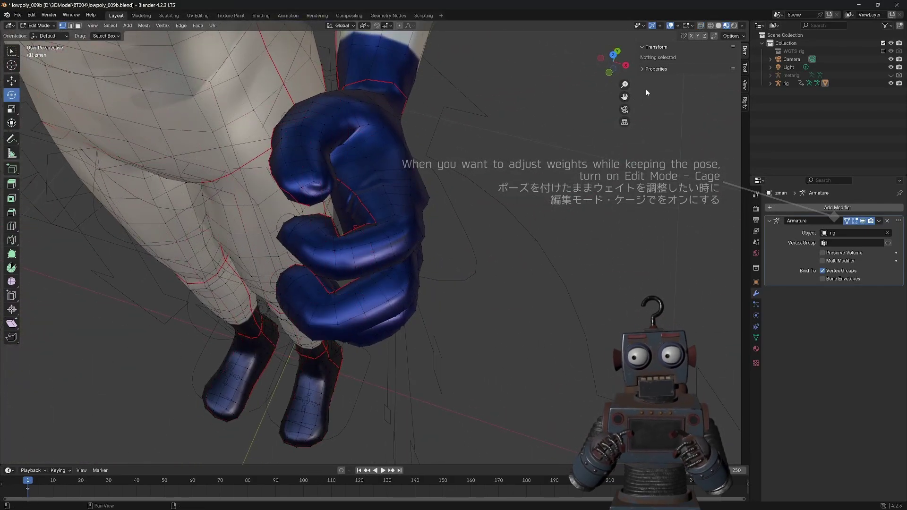
pyautogui.moveTo(330, 222)
pyautogui.mouseDown(button='middle')
pyautogui.moveTo(358, 217)
pyautogui.moveTo(373, 228)
pyautogui.moveTo(363, 306)
pyautogui.mouseUp(button='middle')
# Step: Select and grow an index-finger loop band, then zero its DEF-f_index.01.L weight
pyautogui.click(359, 217)
pyautogui.click(363, 307)
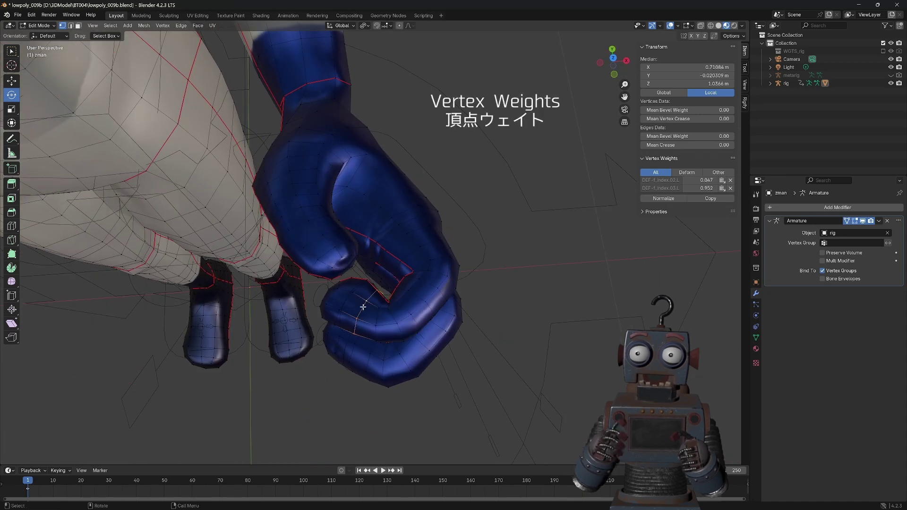
pyautogui.press('ctrl+KP_Add')
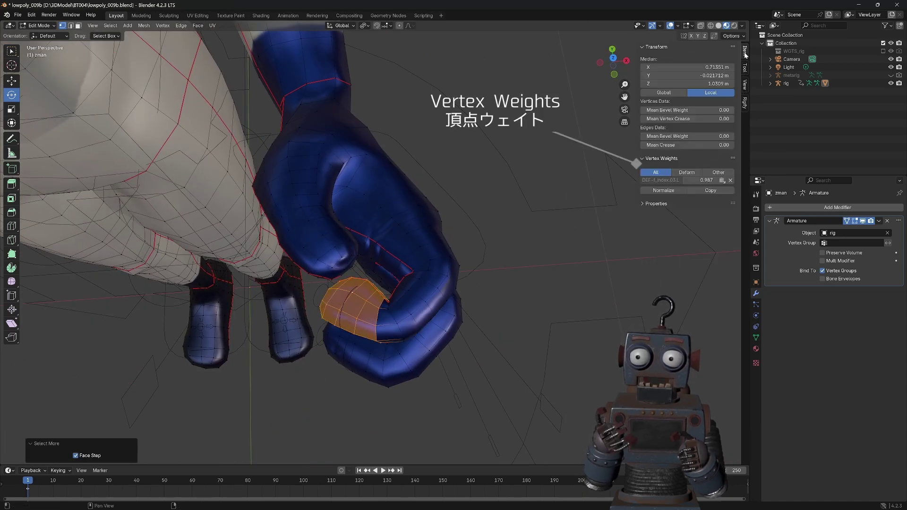
pyautogui.moveTo(503, 231); pyautogui.dragTo(454, 284, button='middle')
pyautogui.keyDown('alt'); pyautogui.click(428, 310); pyautogui.keyUp('alt')
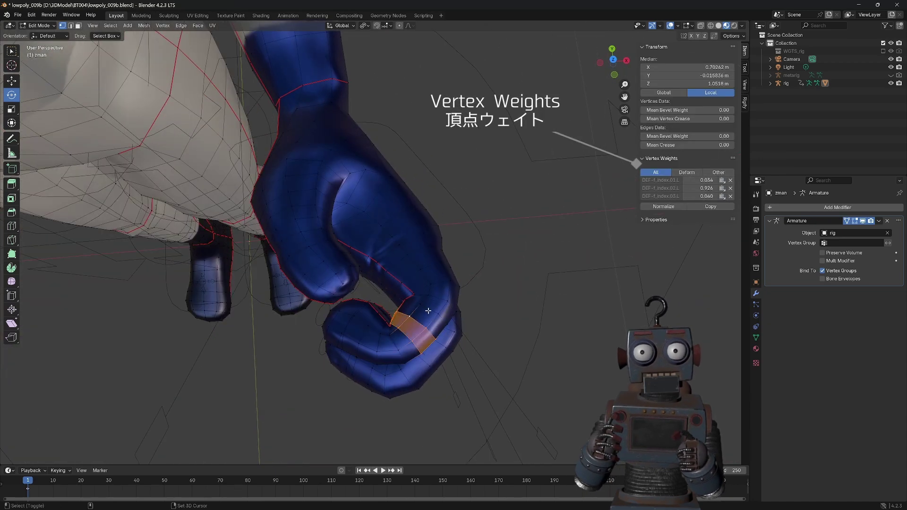
pyautogui.moveTo(698, 180); pyautogui.dragTo(681, 180)
# Step: Select and grow loop bands along the middle finger down to its base
pyautogui.moveTo(425, 265); pyautogui.dragTo(351, 313, button='middle')
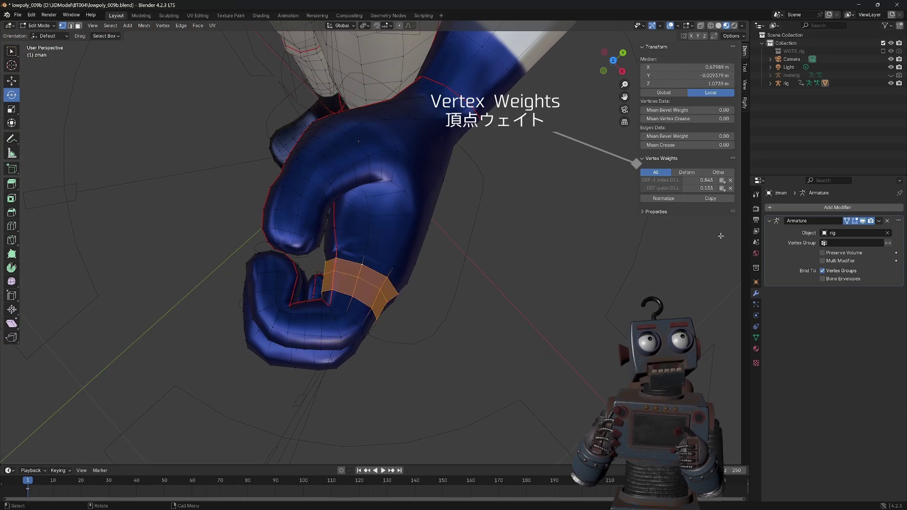
pyautogui.moveTo(402, 263); pyautogui.dragTo(407, 300, button='middle')
pyautogui.keyDown('alt'); pyautogui.click(407, 300); pyautogui.keyUp('alt')
pyautogui.press('ctrl+KP_Add')
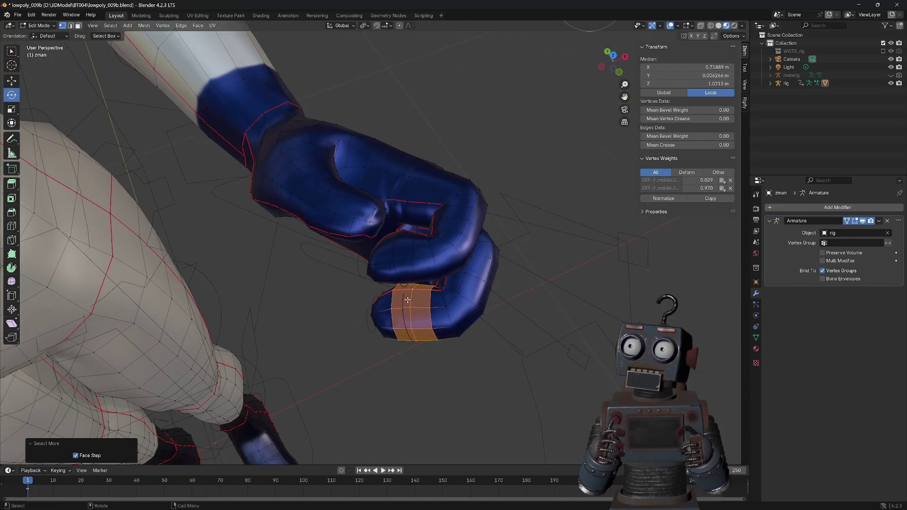
pyautogui.moveTo(480, 279); pyautogui.dragTo(425, 264, button='middle')
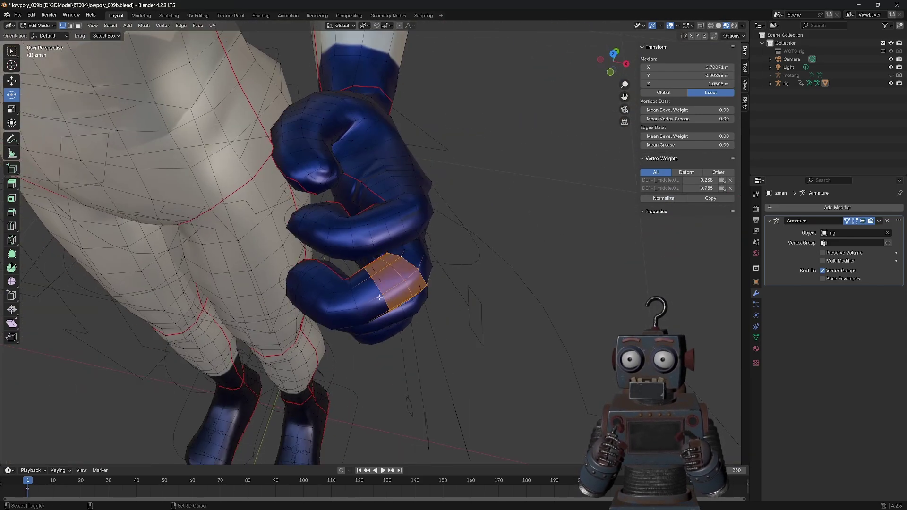
pyautogui.keyDown('alt'); pyautogui.click(458, 276); pyautogui.keyUp('alt')
pyautogui.moveTo(640, 142); pyautogui.dragTo(609, 142)
pyautogui.keyDown('alt'); pyautogui.click(439, 264); pyautogui.keyUp('alt')
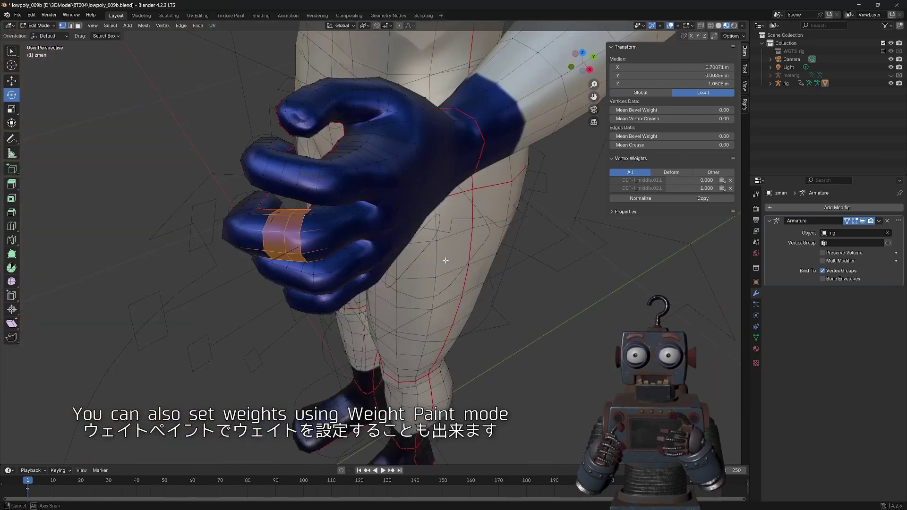
pyautogui.moveTo(439, 264); pyautogui.dragTo(574, 213, button='middle')
pyautogui.moveTo(426, 213); pyautogui.dragTo(263, 142, button='middle')
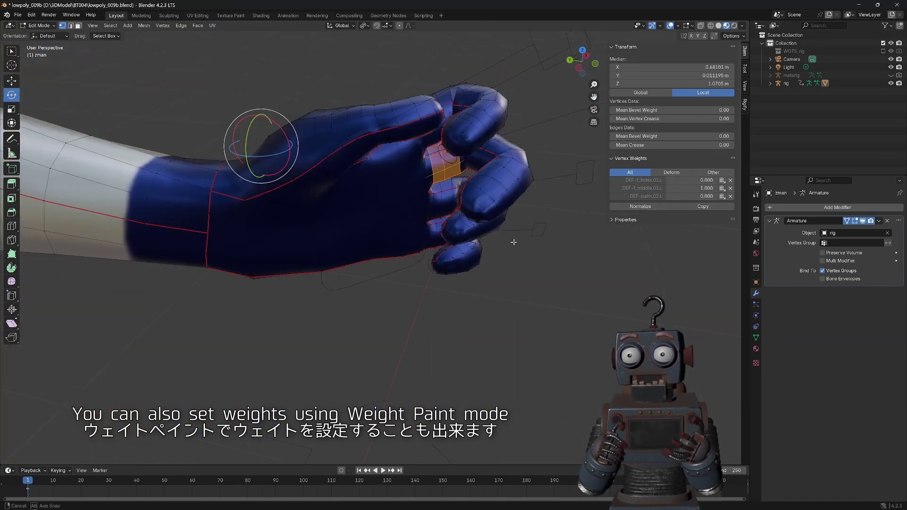
# Step: Select the ring-finger loop bands and adjust their DEF-f_middle.01.L weight
pyautogui.keyDown('alt'); pyautogui.click(426, 156); pyautogui.keyUp('alt')
pyautogui.press('ctrl+KP_Add')
pyautogui.moveTo(502, 269); pyautogui.dragTo(450, 229, button='middle')
pyautogui.moveTo(520, 260)
pyautogui.mouseDown(button='middle')
pyautogui.moveTo(378, 236)
pyautogui.moveTo(407, 239)
pyautogui.mouseUp(button='middle')
pyautogui.keyDown('alt'); pyautogui.click(369, 251); pyautogui.keyUp('alt')
pyautogui.moveTo(342, 218); pyautogui.dragTo(369, 213, button='middle')
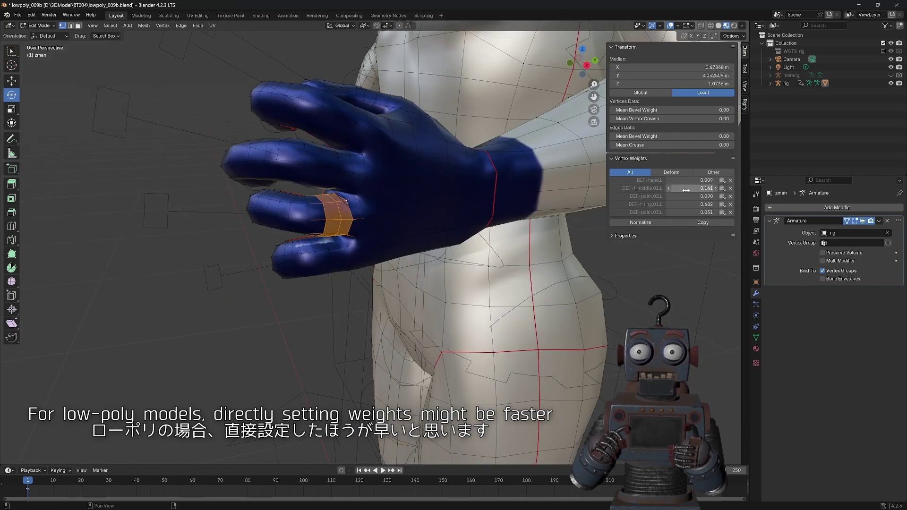
# Step: Select the pinky fingertip and its loop bands for weight correction
pyautogui.moveTo(472, 236)
pyautogui.mouseDown(button='middle')
pyautogui.moveTo(455, 283)
pyautogui.moveTo(427, 268)
pyautogui.mouseUp(button='middle')
pyautogui.keyDown('alt'); pyautogui.click(434, 302); pyautogui.keyUp('alt')
pyautogui.press('ctrl+KP_Add')
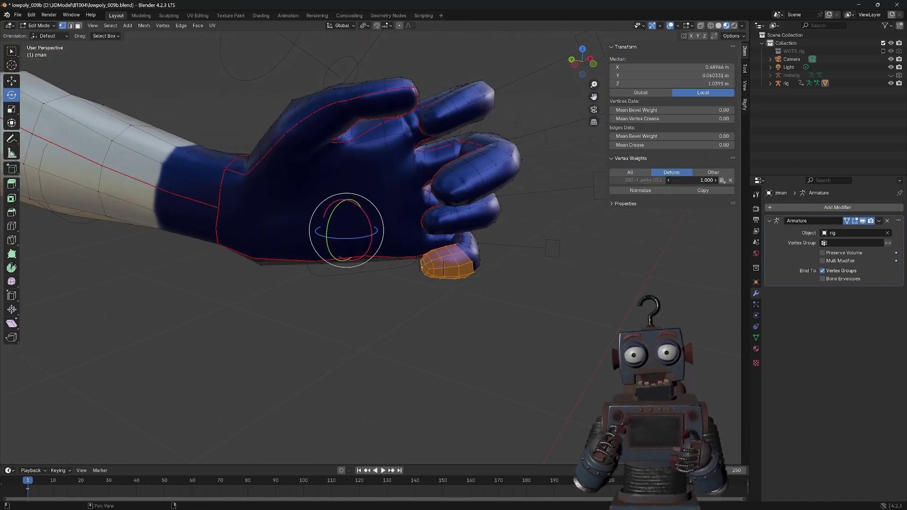
pyautogui.moveTo(360, 226)
pyautogui.mouseDown(button='middle')
pyautogui.moveTo(330, 264)
pyautogui.moveTo(331, 219)
pyautogui.mouseUp(button='middle')
pyautogui.keyDown('alt'); pyautogui.click(334, 263); pyautogui.keyUp('alt')
pyautogui.keyDown('alt'); pyautogui.click(330, 219); pyautogui.keyUp('alt')
# Step: Select and grow the thumb loops up to the thumb base
pyautogui.moveTo(451, 232); pyautogui.dragTo(402, 244, button='middle')
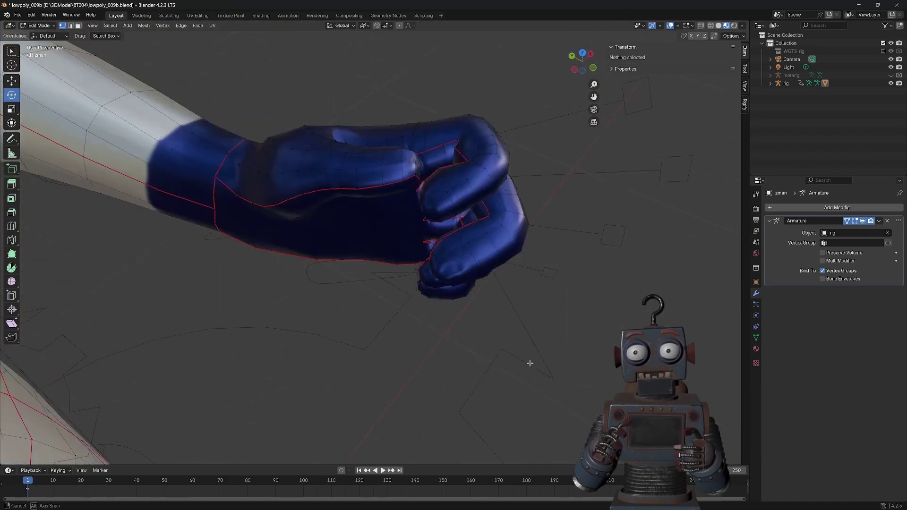
pyautogui.keyDown('alt'); pyautogui.click(402, 245); pyautogui.keyUp('alt')
pyautogui.press('ctrl+KP_Add')
pyautogui.keyDown('alt'); pyautogui.click(314, 229); pyautogui.keyUp('alt')
pyautogui.moveTo(314, 228); pyautogui.dragTo(275, 252, button='middle')
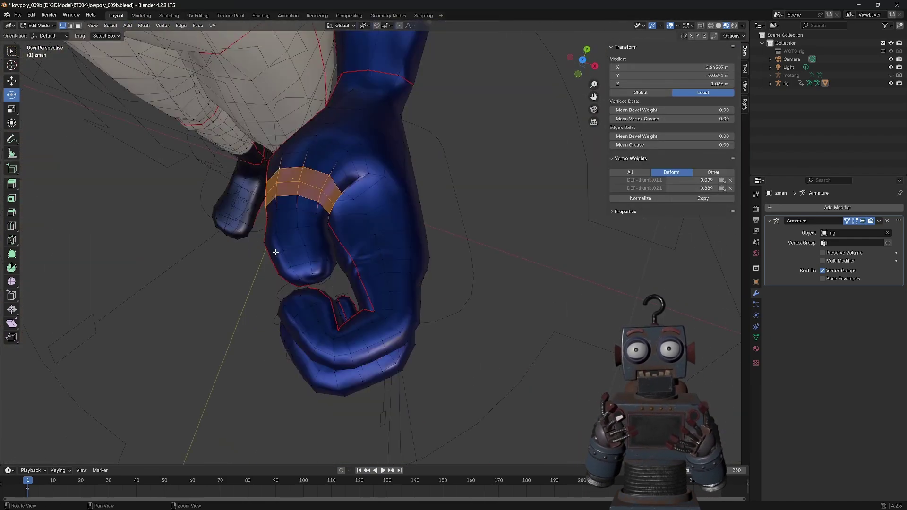
pyautogui.moveTo(472, 213); pyautogui.dragTo(446, 182, button='middle')
# Step: Paste adjusted DEF-forearm and DEF-hand weights onto the wrist and forearm edge loops
pyautogui.keyDown('alt'); pyautogui.click(487, 227); pyautogui.keyUp('alt')
pyautogui.moveTo(487, 227); pyautogui.dragTo(269, 260, button='middle')
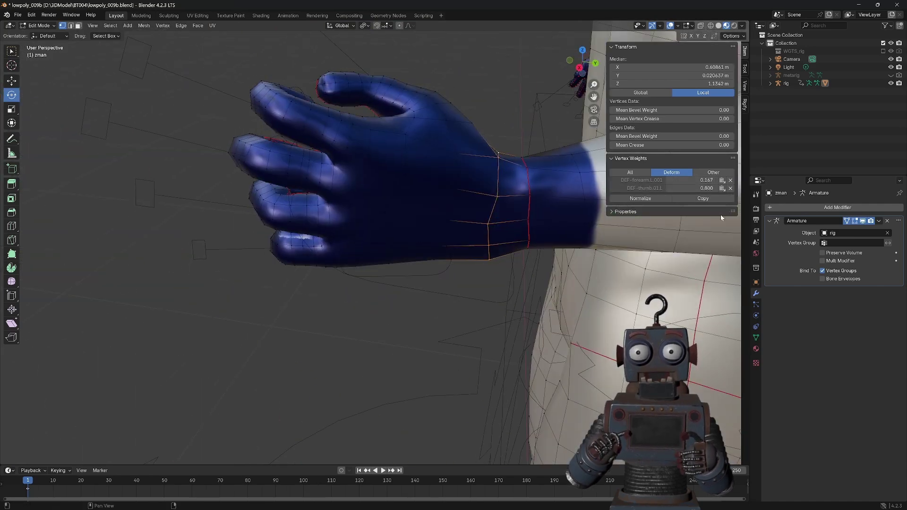
pyautogui.click(494, 231)
pyautogui.keyDown('alt'); pyautogui.keyDown('shift'); pyautogui.click(496, 222); pyautogui.keyUp('shift'); pyautogui.keyUp('alt')
pyautogui.moveTo(498, 201)
pyautogui.mouseDown(button='middle')
pyautogui.moveTo(473, 213)
pyautogui.moveTo(463, 192)
pyautogui.mouseUp(button='middle')
pyautogui.keyDown('alt'); pyautogui.click(464, 192); pyautogui.keyUp('alt')
pyautogui.keyDown('alt'); pyautogui.click(415, 216); pyautogui.keyUp('alt')
pyautogui.moveTo(415, 216); pyautogui.dragTo(454, 210, button='middle')
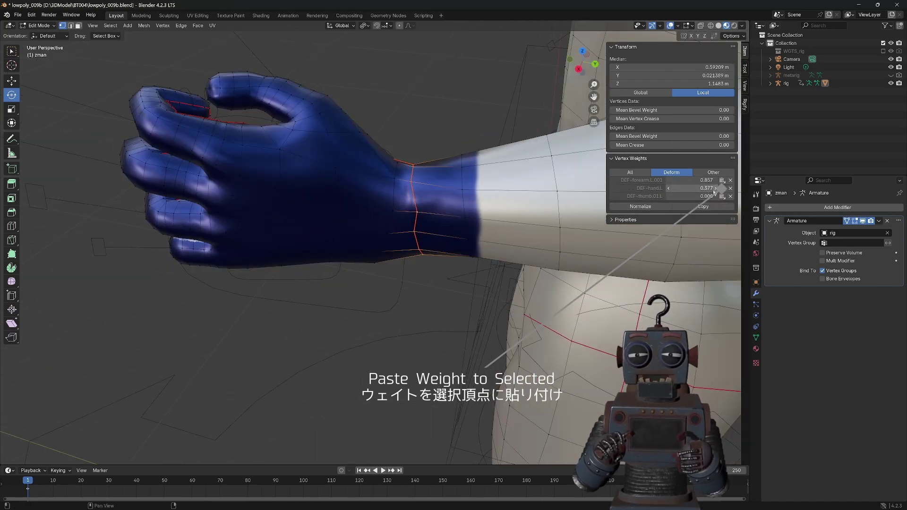
# Step: Check vertices on the chest and upper arm, then deselect everything
pyautogui.moveTo(722, 183)
pyautogui.mouseDown(button='middle')
pyautogui.moveTo(379, 226)
pyautogui.moveTo(416, 198)
pyautogui.mouseUp(button='middle')
pyautogui.click(380, 227)
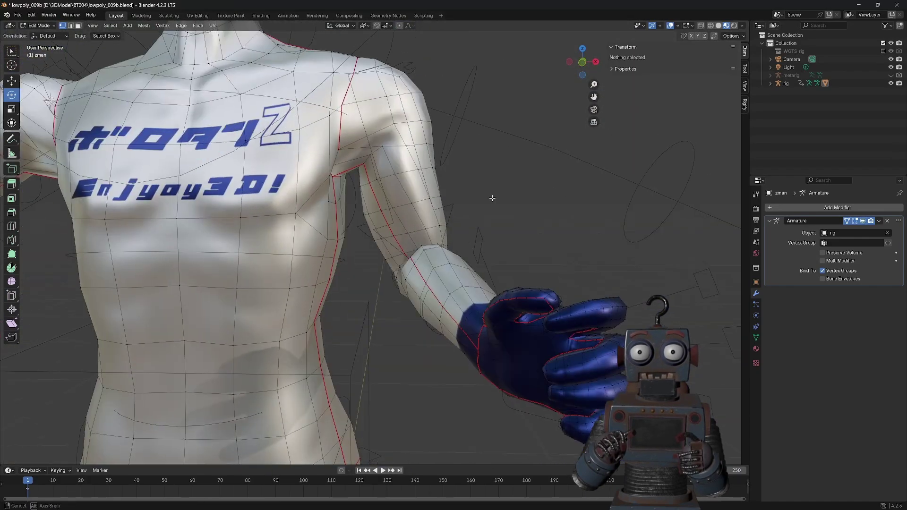
pyautogui.moveTo(486, 196); pyautogui.dragTo(384, 196, button='middle')
pyautogui.click(384, 196)
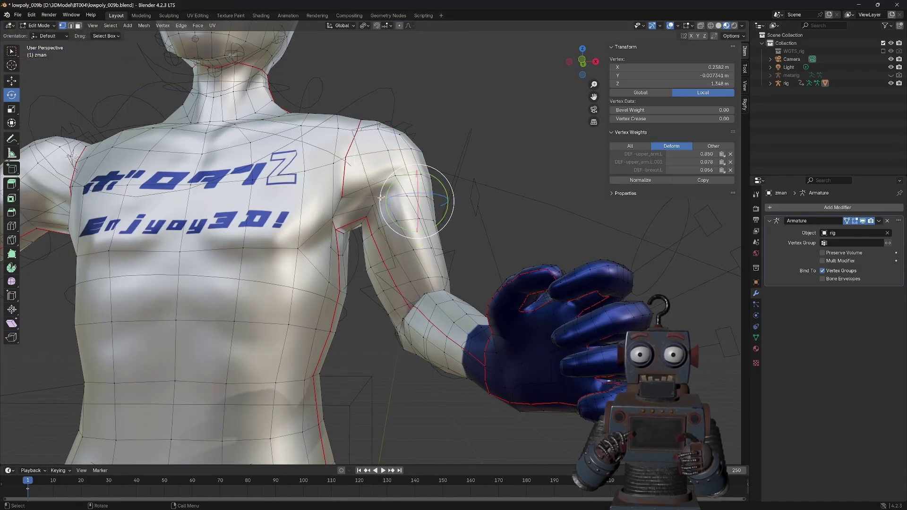
pyautogui.hotkey('alt', 'a')
pyautogui.scroll(-5, 381, 198)
pyautogui.moveTo(381, 198); pyautogui.dragTo(355, 359, button='middle')
# Step: In Pose Mode, raise foot_ik.L along Z and rotate it into a test pose
pyautogui.click(38, 25)
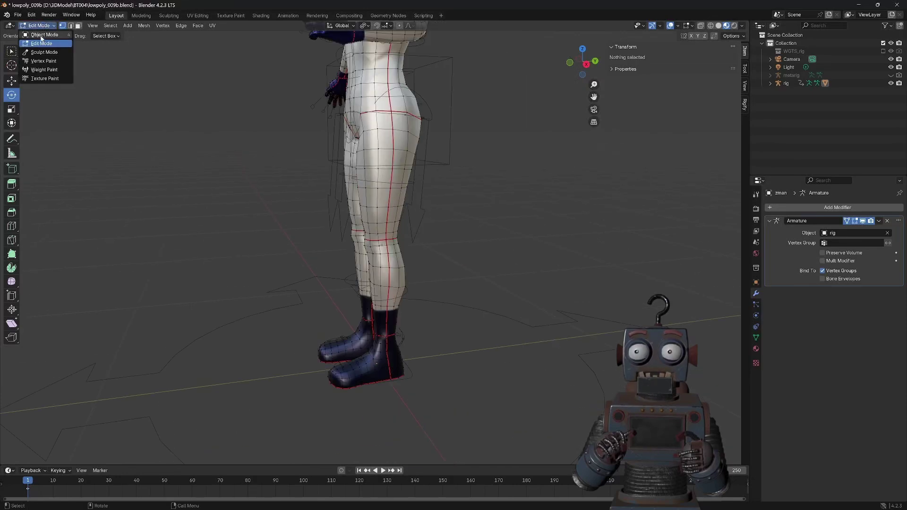
pyautogui.hotkey('ctrl', 'Tab')
pyautogui.press('g')
pyautogui.press('z')
pyautogui.click(413, 288)
pyautogui.press('r')
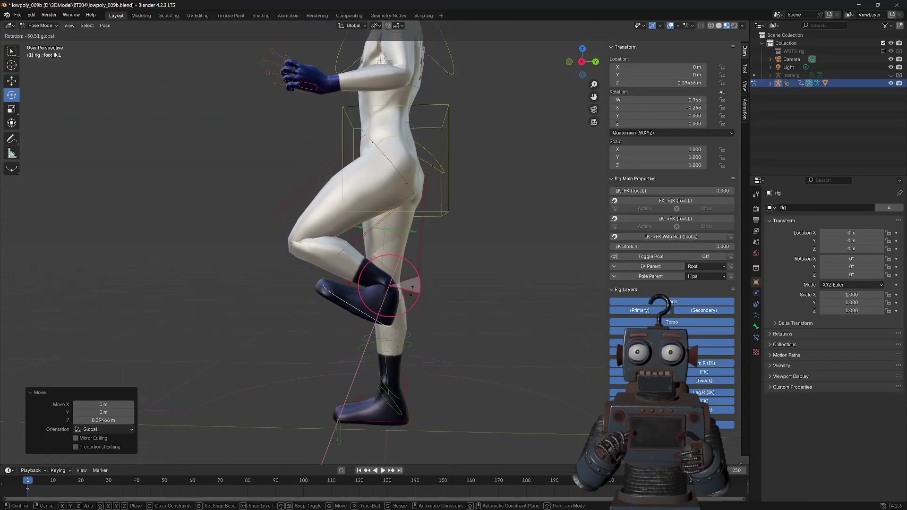
pyautogui.press('r')
pyautogui.click(412, 288)
pyautogui.moveTo(461, 348)
pyautogui.mouseDown(button='middle')
pyautogui.moveTo(424, 318)
pyautogui.moveTo(359, 302)
pyautogui.mouseUp(button='middle')
pyautogui.scroll(3, 359, 302)
# Step: Return to Edit Mode on zman and pick lower-back and buttock vertices
pyautogui.hotkey('ctrl', 'Tab')
pyautogui.click(342, 324)
pyautogui.press('Tab')
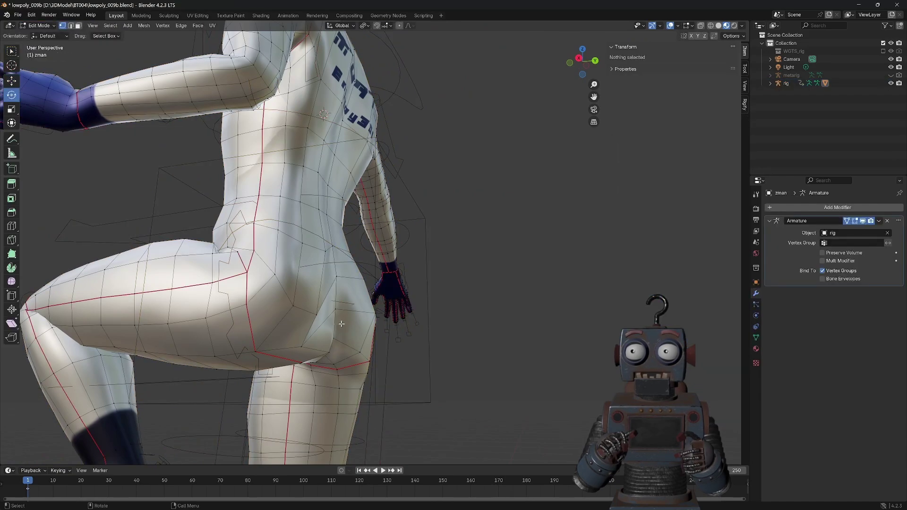
pyautogui.scroll(-3, 342, 324)
pyautogui.click(349, 279)
pyautogui.scroll(3, 363, 282)
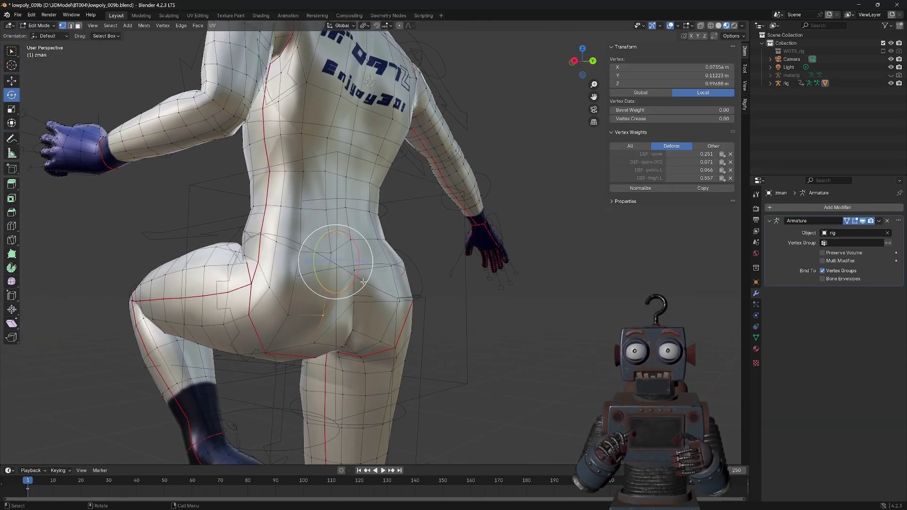
pyautogui.click(319, 314)
pyautogui.scroll(3, 331, 307)
pyautogui.scroll(-3, 330, 307)
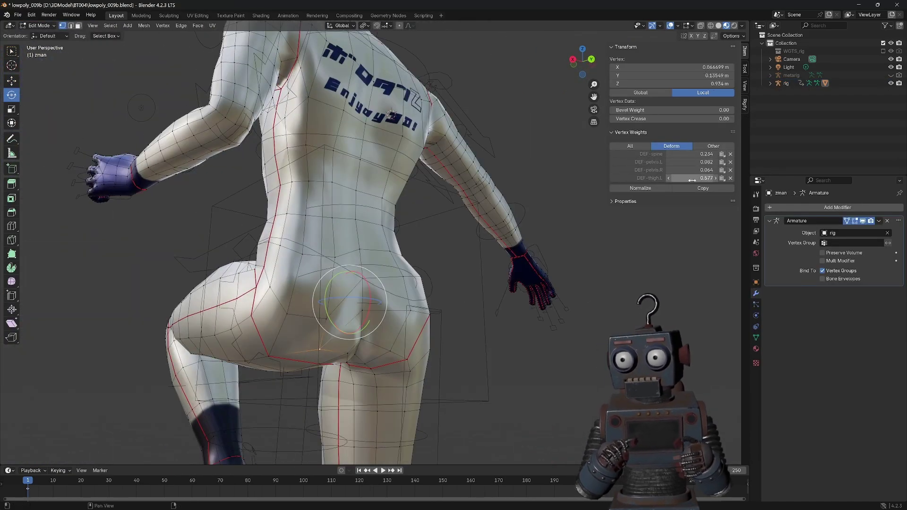
# Step: Rebalance thigh and pelvis weights on several hip vertices, ending at the centre line
pyautogui.moveTo(463, 328); pyautogui.dragTo(360, 326, button='middle')
pyautogui.click(264, 355)
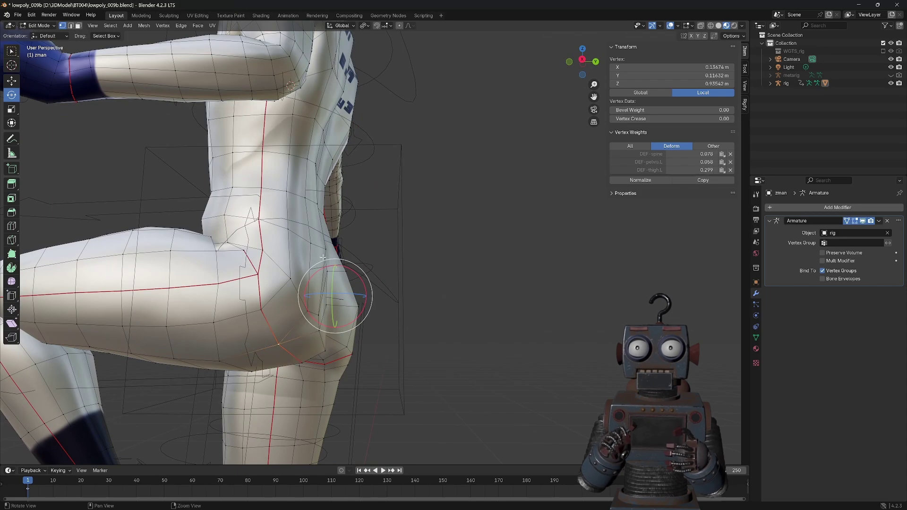
pyautogui.click(274, 289)
pyautogui.moveTo(323, 258)
pyautogui.mouseDown(button='middle')
pyautogui.moveTo(274, 289)
pyautogui.moveTo(334, 333)
pyautogui.mouseUp(button='middle')
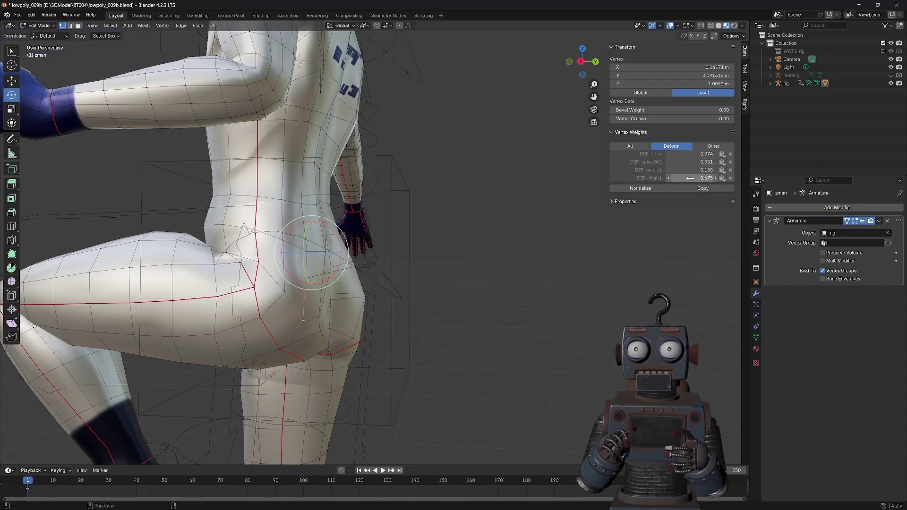
pyautogui.moveTo(359, 283)
pyautogui.mouseDown(button='middle')
pyautogui.moveTo(303, 331)
pyautogui.moveTo(359, 349)
pyautogui.mouseUp(button='middle')
pyautogui.click(293, 339)
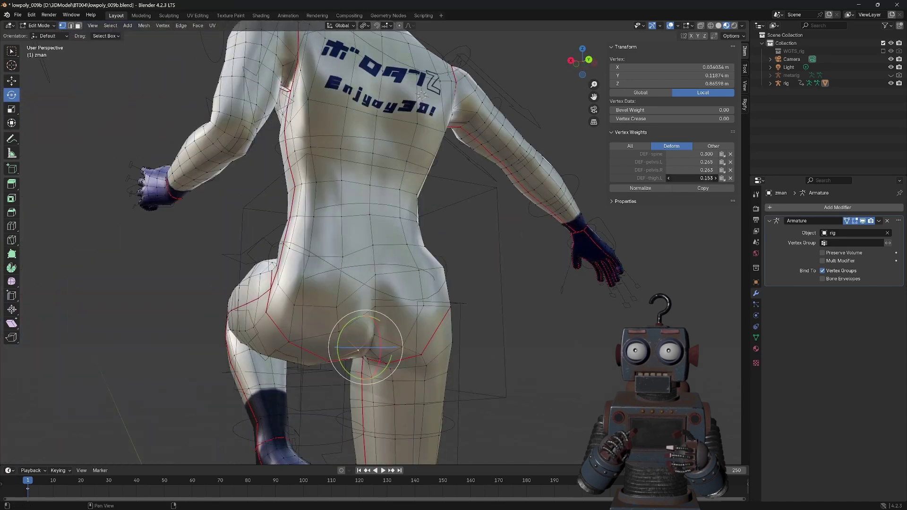
pyautogui.moveTo(416, 312); pyautogui.dragTo(352, 318, button='middle')
pyautogui.click(347, 310)
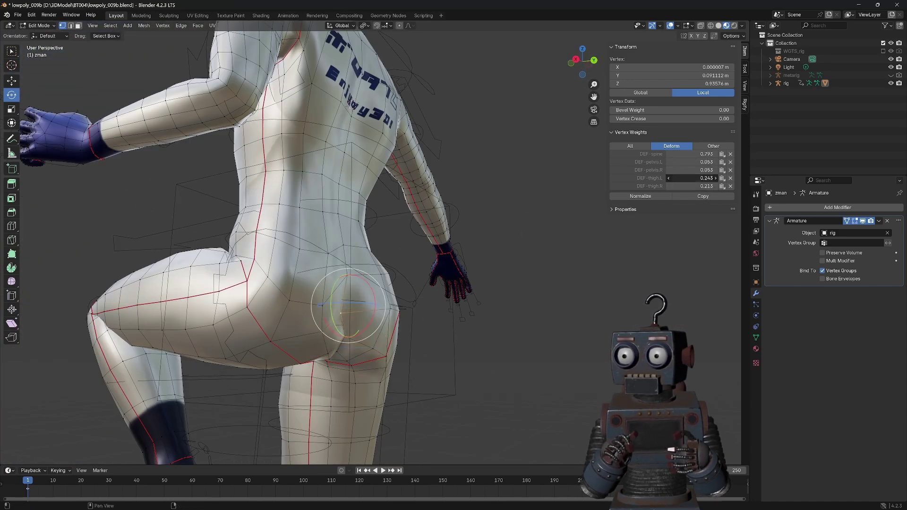
# Step: Normalize the centre-line hip vertex's weights, check the deformation, and deselect
pyautogui.moveTo(401, 263); pyautogui.dragTo(461, 258, button='middle')
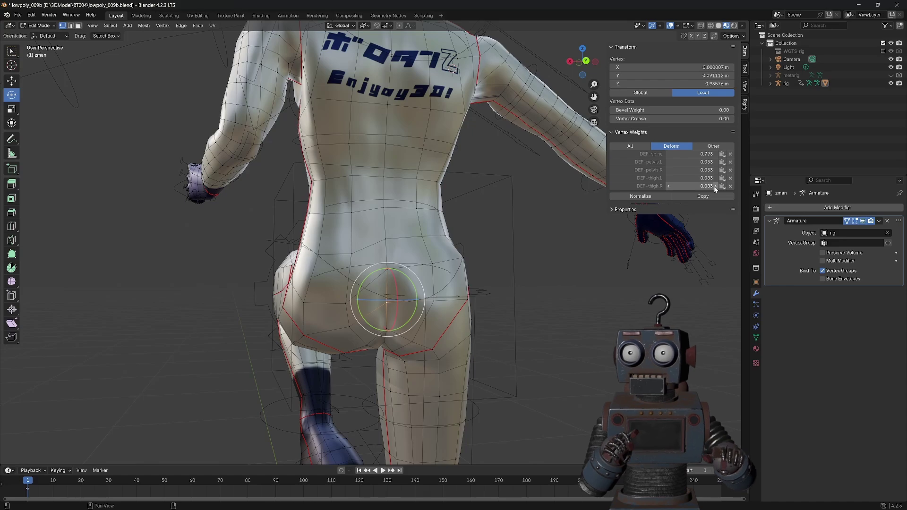
pyautogui.click(641, 196)
pyautogui.moveTo(544, 246)
pyautogui.mouseDown(button='middle')
pyautogui.moveTo(506, 248)
pyautogui.moveTo(399, 212)
pyautogui.moveTo(265, 217)
pyautogui.moveTo(330, 255)
pyautogui.mouseUp(button='middle')
pyautogui.scroll(-4, 522, 239)
pyautogui.hotkey('alt', 'a')
pyautogui.scroll(-2, 265, 217)
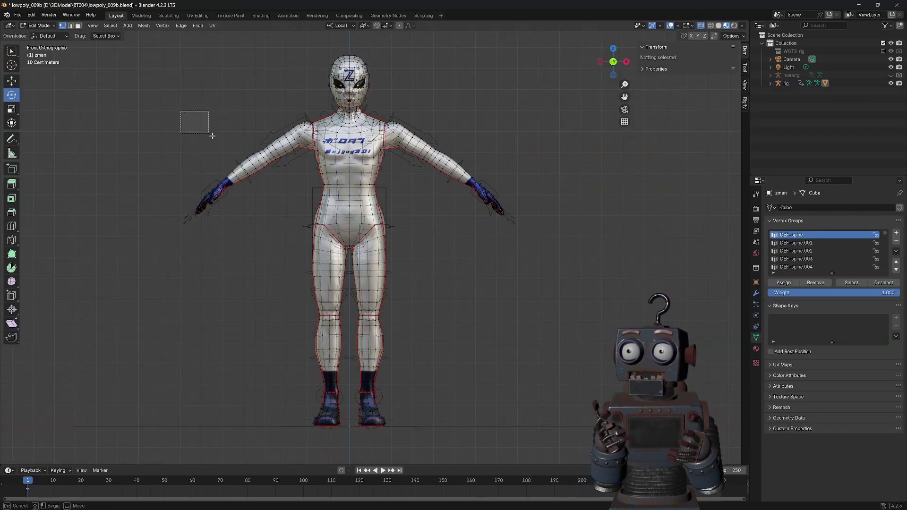
# Step: Box-select the body's left half, mirror weights with Topology Mirror, and exit Edit Mode
pyautogui.moveTo(212, 136); pyautogui.dragTo(345, 429)
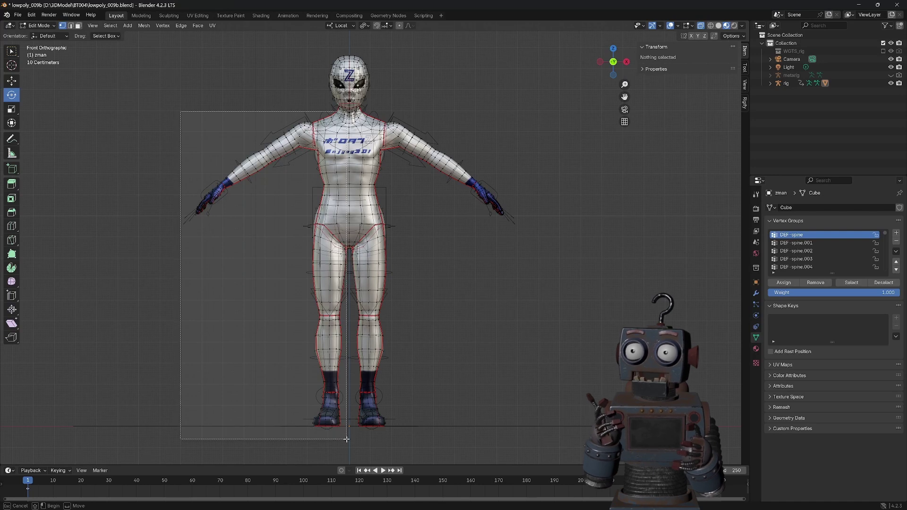
pyautogui.moveTo(348, 444); pyautogui.dragTo(349, 444)
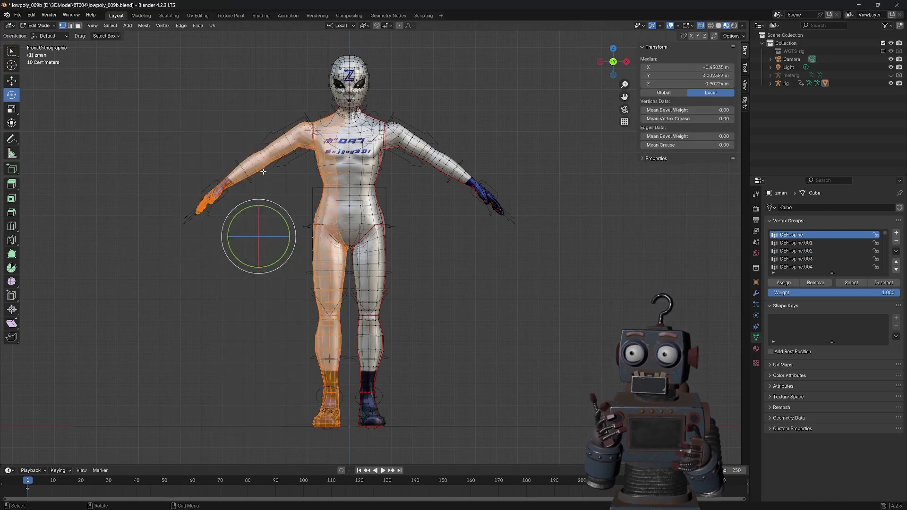
pyautogui.click(144, 26)
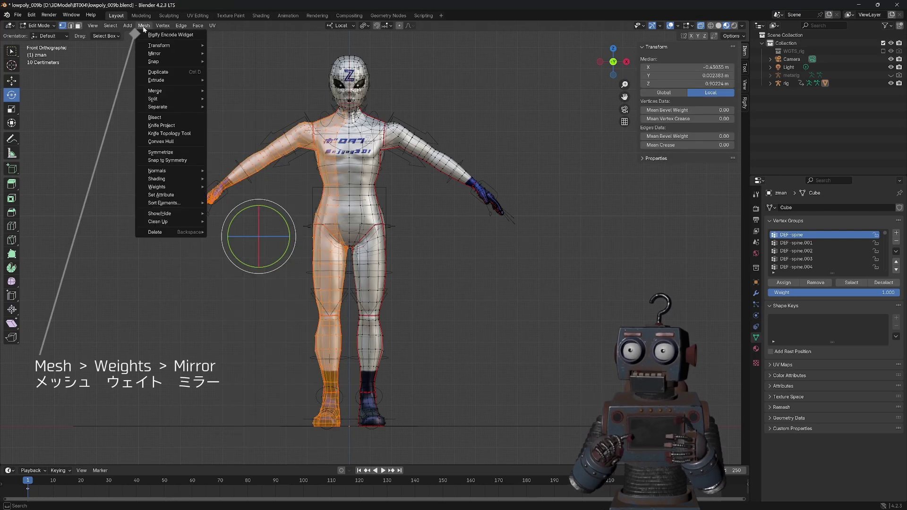
pyautogui.moveTo(157, 186)
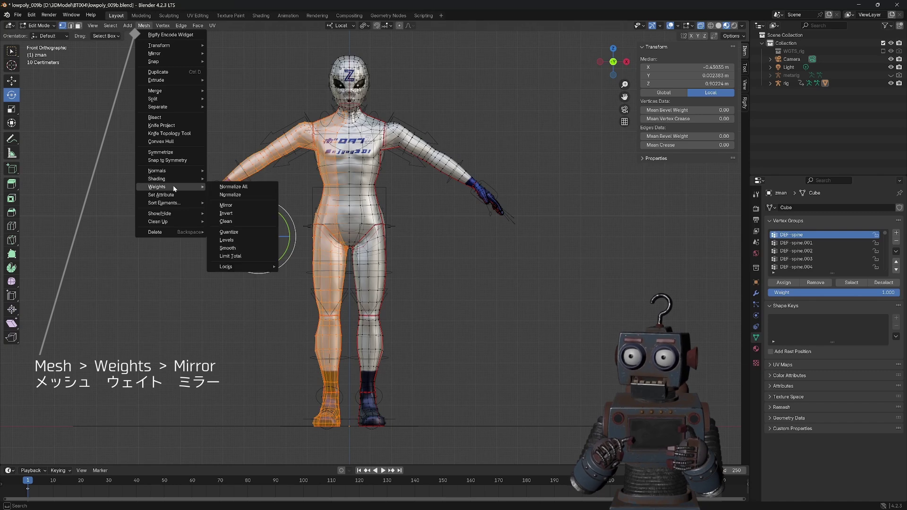
pyautogui.click(227, 206)
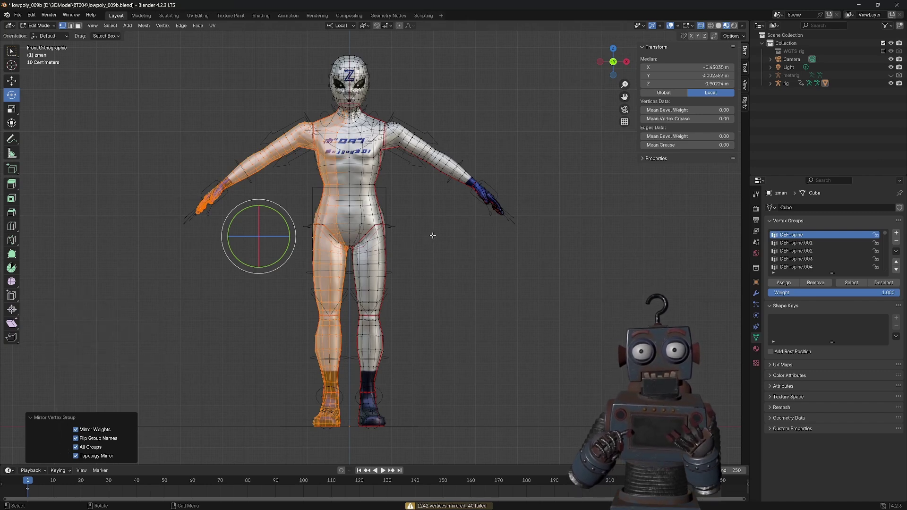
pyautogui.press('Tab')
pyautogui.click(284, 141)
pyautogui.click(40, 25)
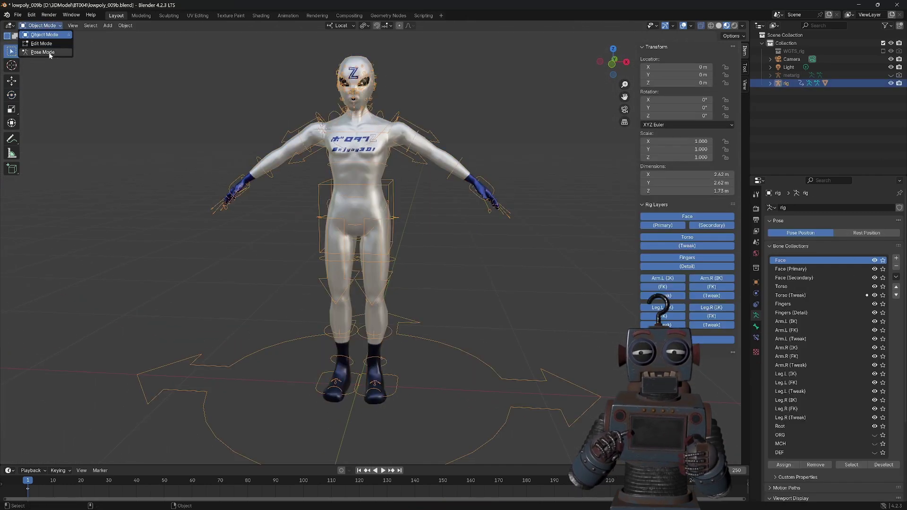
pyautogui.click(43, 52)
pyautogui.moveTo(358, 192); pyautogui.dragTo(346, 223)
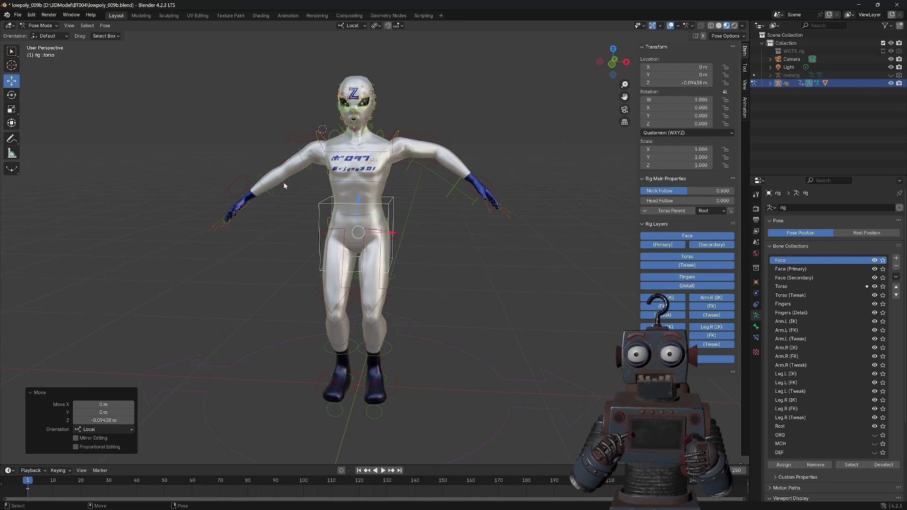
pyautogui.click(244, 183)
pyautogui.moveTo(244, 183); pyautogui.dragTo(265, 222)
pyautogui.moveTo(303, 212); pyautogui.dragTo(340, 213, button='middle')
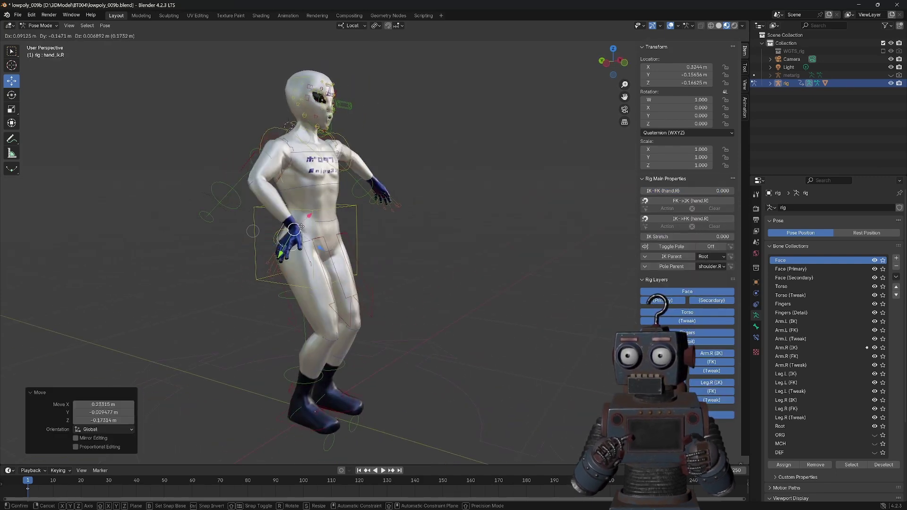
pyautogui.hotkey('ctrl', 'z')
pyautogui.click(12, 95)
pyautogui.click(302, 156)
pyautogui.moveTo(283, 156); pyautogui.dragTo(301, 214)
pyautogui.moveTo(301, 213); pyautogui.dragTo(373, 282, button='middle')
pyautogui.click(372, 283)
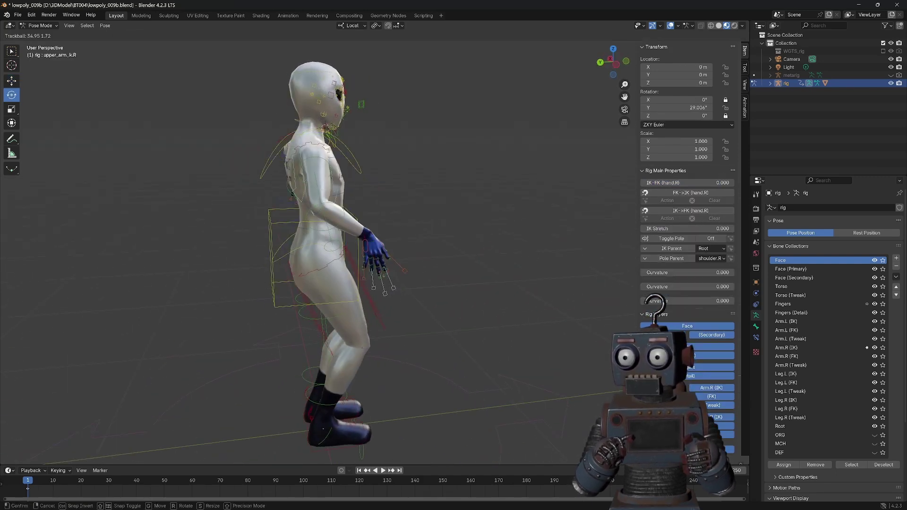
pyautogui.click(372, 220)
pyautogui.moveTo(371, 221); pyautogui.dragTo(304, 213, button='middle')
pyautogui.scroll(6, 407, 184)
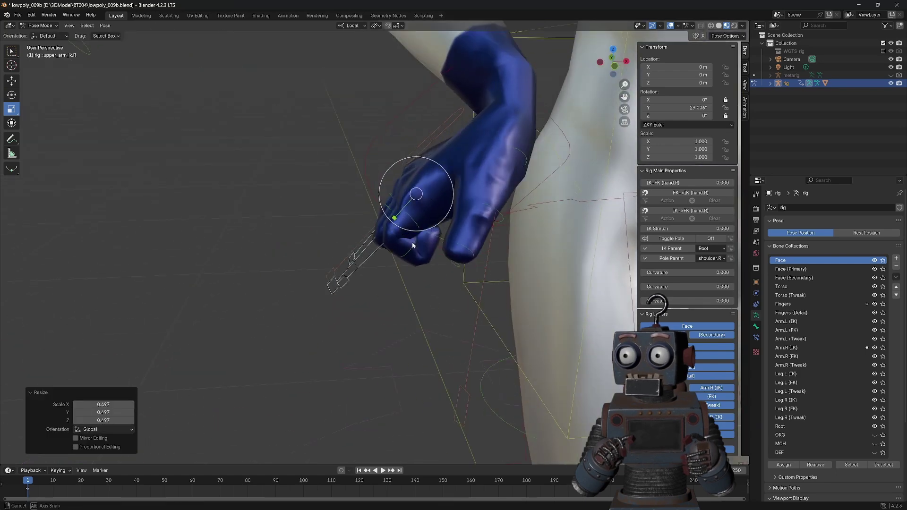
pyautogui.press('s')
pyautogui.click(428, 137)
pyautogui.moveTo(427, 137); pyautogui.dragTo(457, 191, button='middle')
pyautogui.click(11, 95)
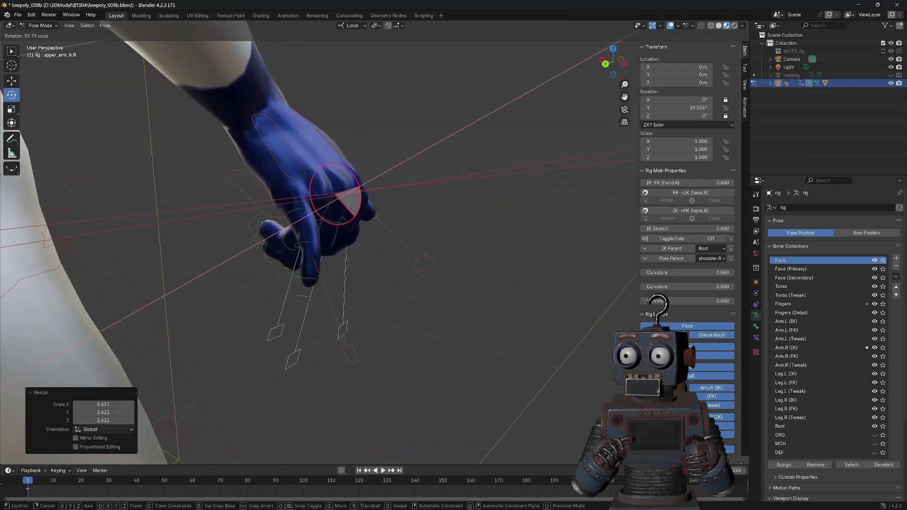
pyautogui.moveTo(330, 189); pyautogui.dragTo(409, 200)
pyautogui.moveTo(409, 200)
pyautogui.mouseDown(button='middle')
pyautogui.moveTo(532, 209)
pyautogui.moveTo(443, 254)
pyautogui.moveTo(494, 250)
pyautogui.moveTo(500, 204)
pyautogui.mouseUp(button='middle')
pyautogui.click(364, 298)
pyautogui.press('r')
pyautogui.press('r')
pyautogui.click(454, 255)
pyautogui.scroll(-4, 500, 203)
pyautogui.hotkey('alt', 'r')
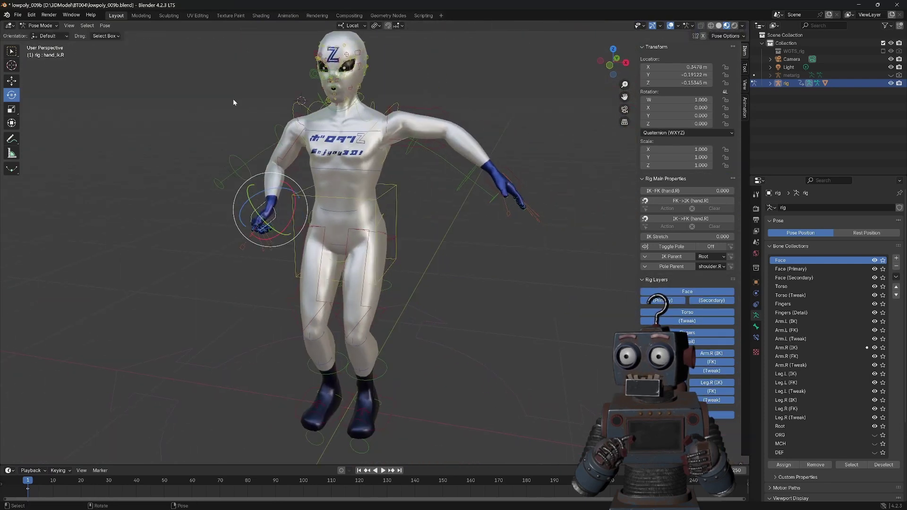
pyautogui.hotkey('alt', 'r')
pyautogui.click(105, 26)
# Step: Normalize All of zman's vertex weights to the Deform Pose Bones subset, then deselect
pyautogui.hotkey('ctrl', 'Tab')
pyautogui.click(414, 150)
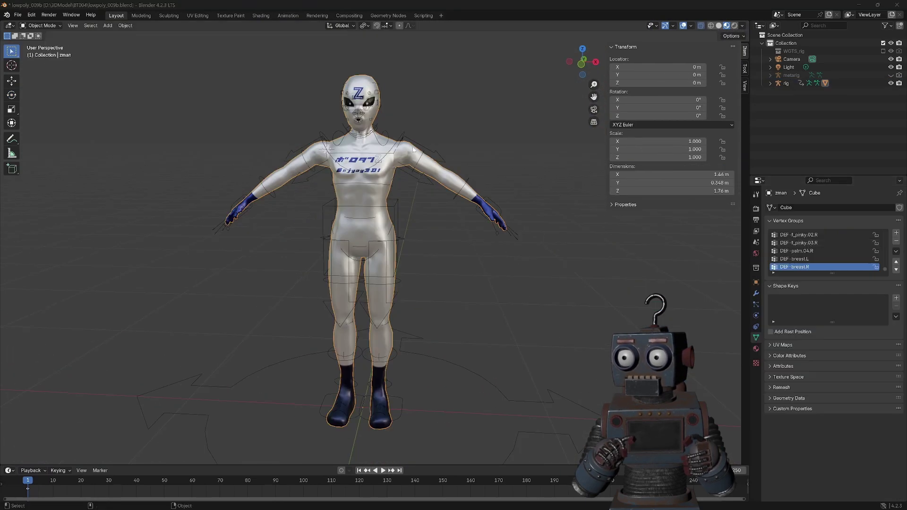
pyautogui.click(50, 44)
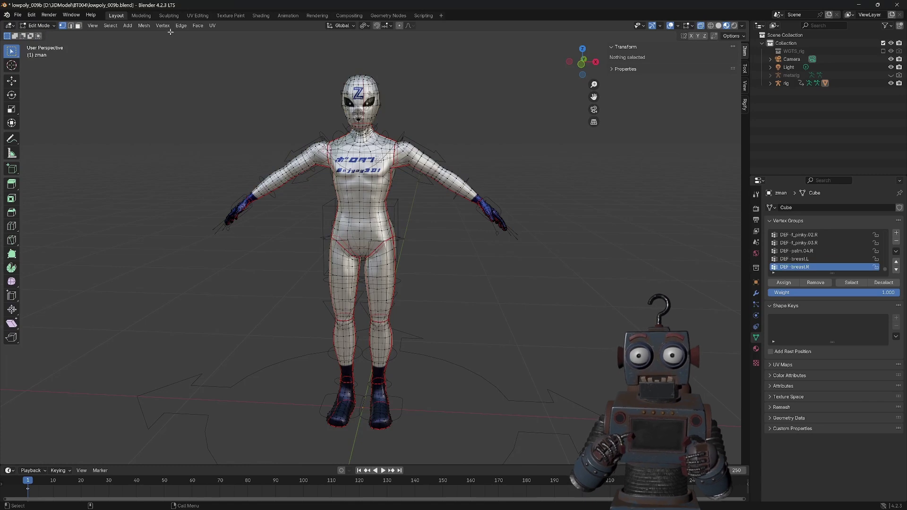
pyautogui.press('a')
pyautogui.click(144, 26)
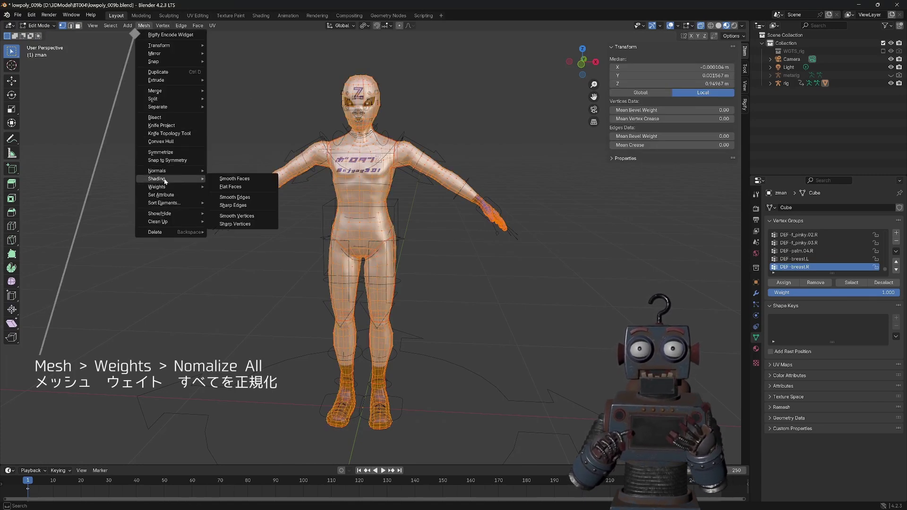
pyautogui.moveTo(158, 186)
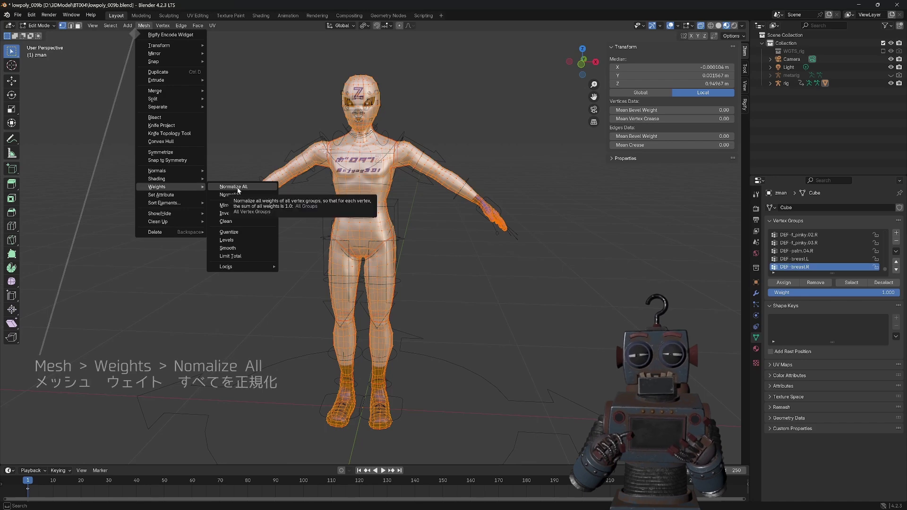
pyautogui.click(237, 188)
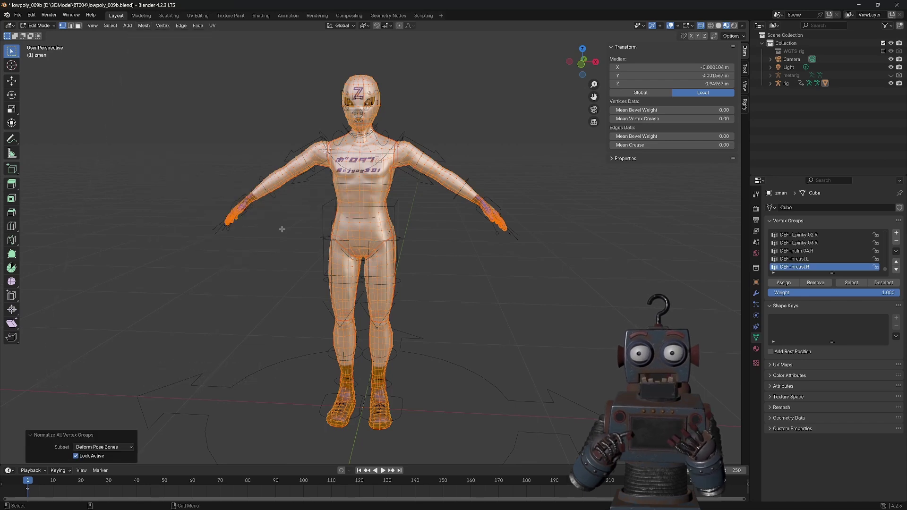
pyautogui.hotkey('alt', 'a')
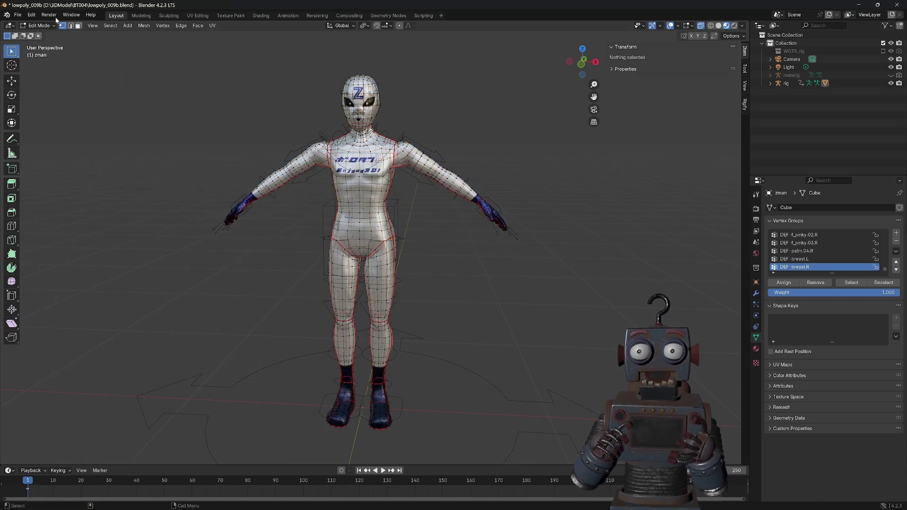
pyautogui.click(39, 26)
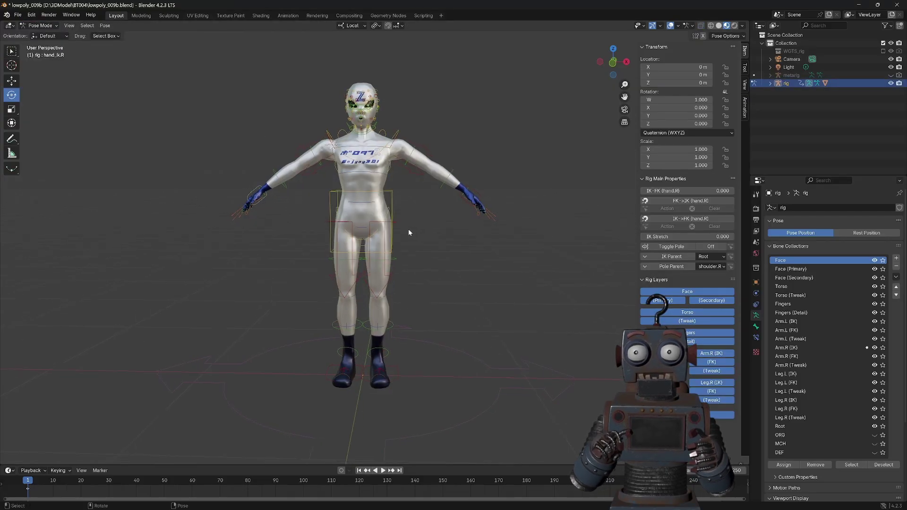
# Step: Tilt the chest bone forward into a crouching lean
pyautogui.press('g')
pyautogui.rightClick(362, 220)
pyautogui.click(466, 194)
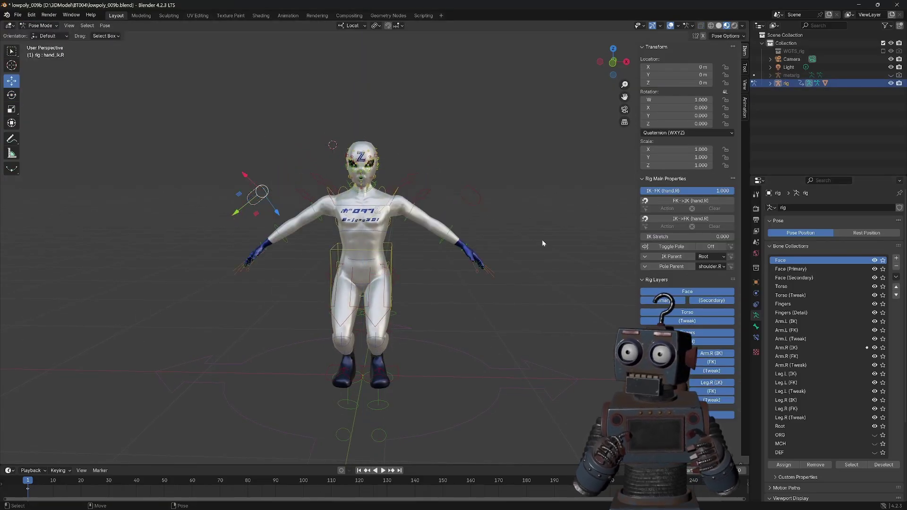
pyautogui.click(389, 191)
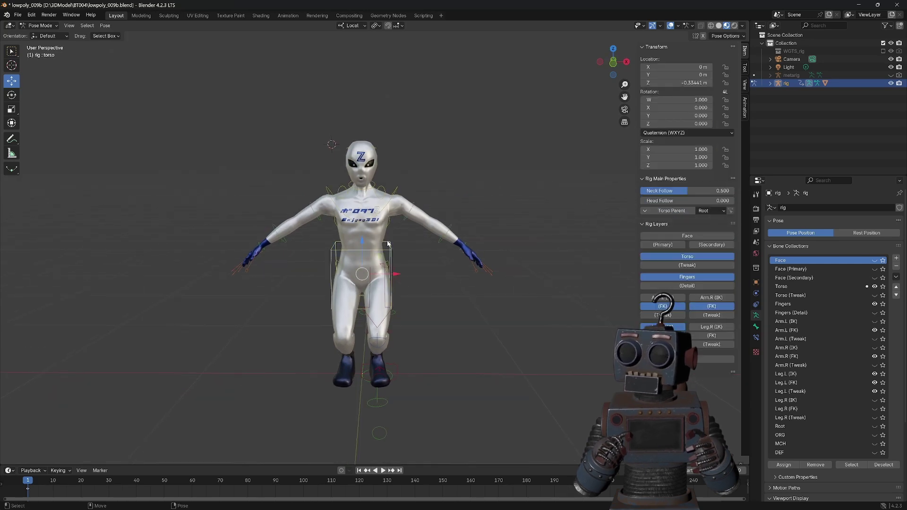
pyautogui.click(11, 94)
pyautogui.moveTo(376, 226)
pyautogui.mouseDown()
pyautogui.moveTo(392, 253)
pyautogui.moveTo(378, 222)
pyautogui.mouseUp()
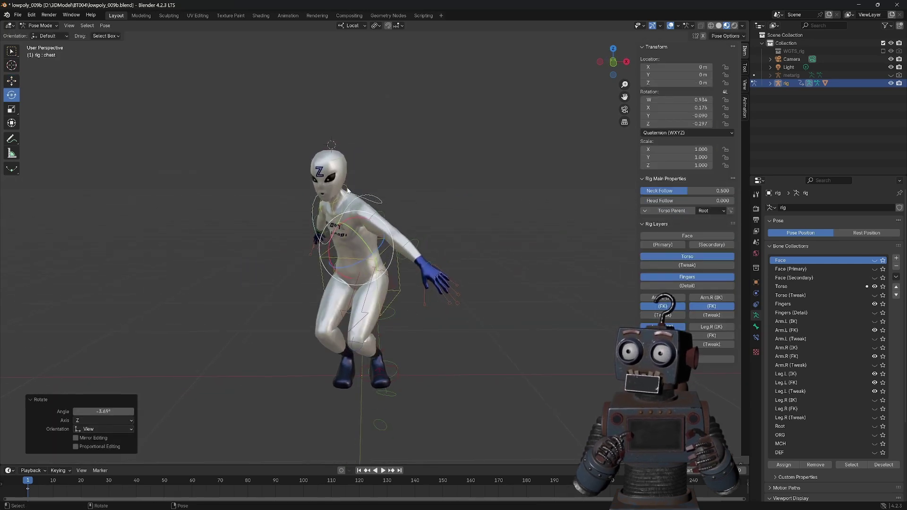
# Step: Turn the head slightly and bend the left forearm toward the chest
pyautogui.click(331, 170)
pyautogui.moveTo(360, 161); pyautogui.dragTo(364, 166)
pyautogui.click(364, 166)
pyautogui.click(386, 240)
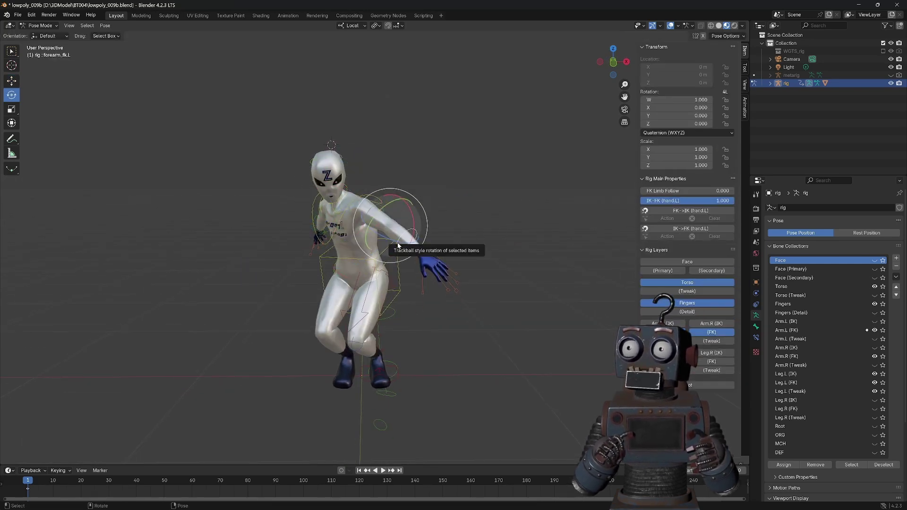
pyautogui.moveTo(387, 238)
pyautogui.mouseDown()
pyautogui.moveTo(397, 256)
pyautogui.moveTo(359, 234)
pyautogui.mouseUp()
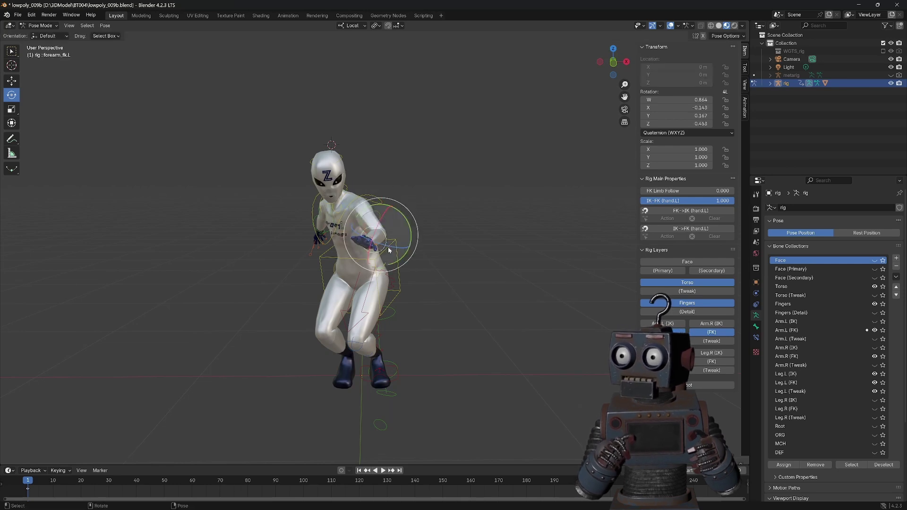
# Step: Adjust the left palm and pinky, and rotate and resize the left thumb control
pyautogui.click(349, 243)
pyautogui.scroll(3, 368, 236)
pyautogui.press('g')
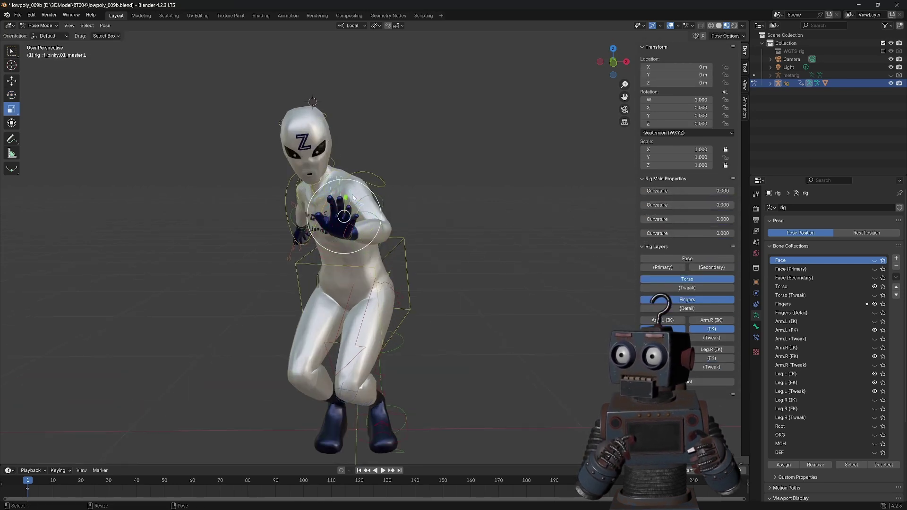
pyautogui.click(365, 215)
pyautogui.press('r')
pyautogui.press('r')
pyautogui.press('s')
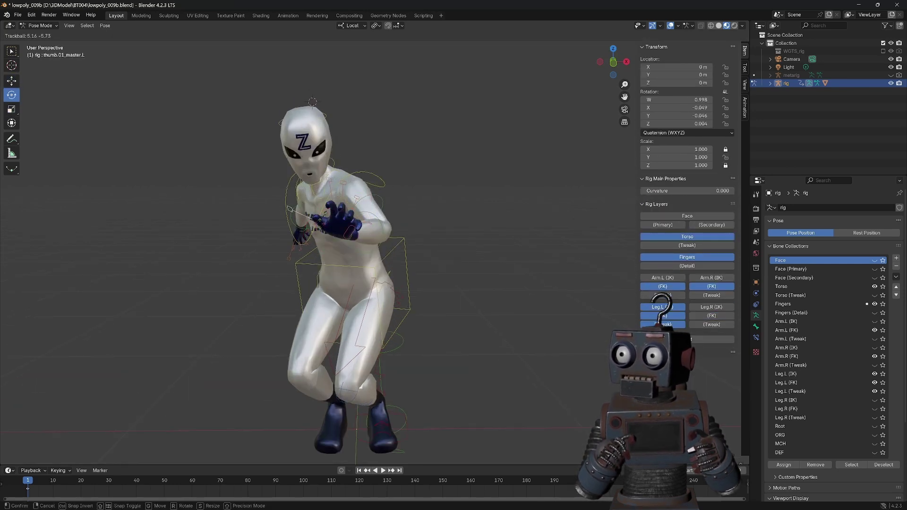
pyautogui.click(337, 228)
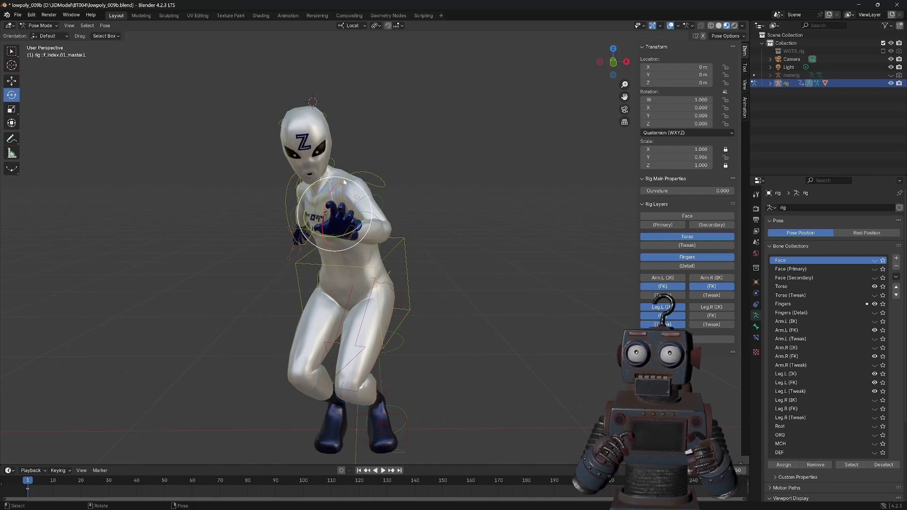
# Step: Show the right arm IK controls and pull the right hand into a new position
pyautogui.click(326, 226)
pyautogui.click(292, 222)
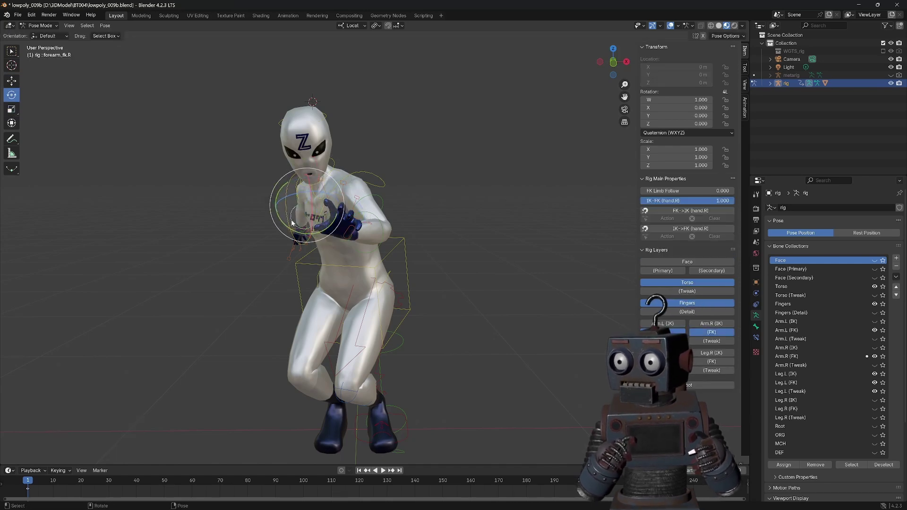
pyautogui.click(701, 325)
pyautogui.click(12, 80)
pyautogui.moveTo(245, 225); pyautogui.dragTo(326, 258)
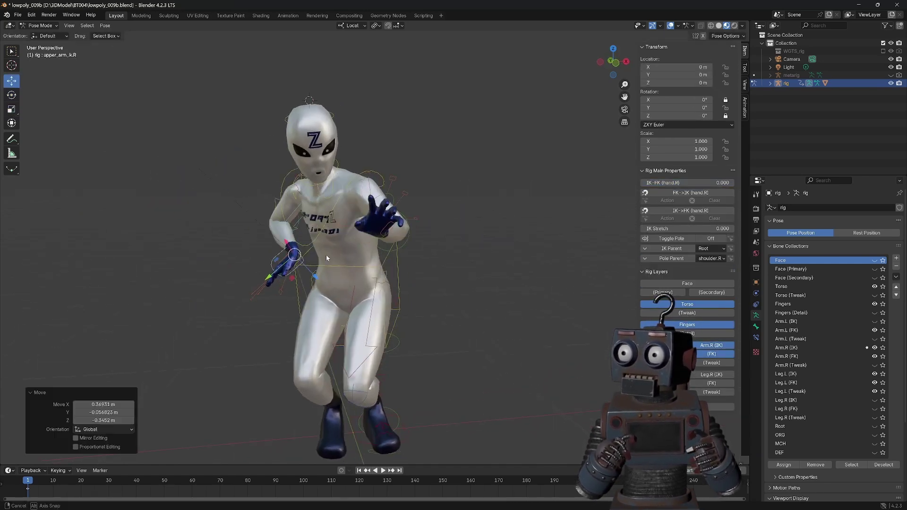
pyautogui.moveTo(326, 257); pyautogui.dragTo(265, 264, button='middle')
# Step: Freely rotate the right palm
pyautogui.click(12, 95)
pyautogui.click(254, 273)
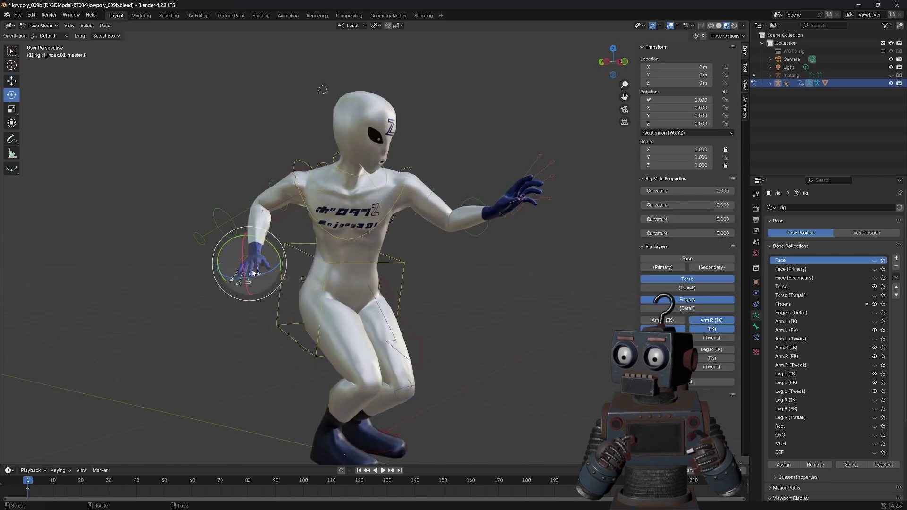
pyautogui.click(267, 245)
pyautogui.press('r')
pyautogui.scroll(4, 251, 256)
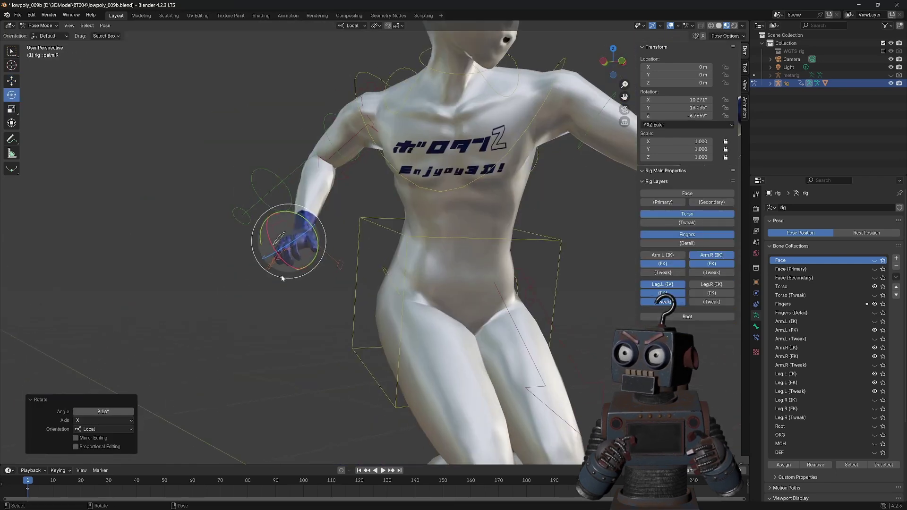
pyautogui.press('r')
pyautogui.press('r')
pyautogui.click(267, 263)
pyautogui.moveTo(268, 262)
pyautogui.mouseDown(button='middle')
pyautogui.moveTo(330, 276)
pyautogui.moveTo(293, 237)
pyautogui.moveTo(331, 242)
pyautogui.moveTo(324, 287)
pyautogui.mouseUp(button='middle')
# Step: Resize and rotate the right thumb control
pyautogui.click(288, 236)
pyautogui.click(297, 260)
pyautogui.hotkey('shift', 'space')
pyautogui.press('r')
pyautogui.click(269, 254)
pyautogui.press('s')
pyautogui.click(307, 255)
pyautogui.press('r')
pyautogui.press('r')
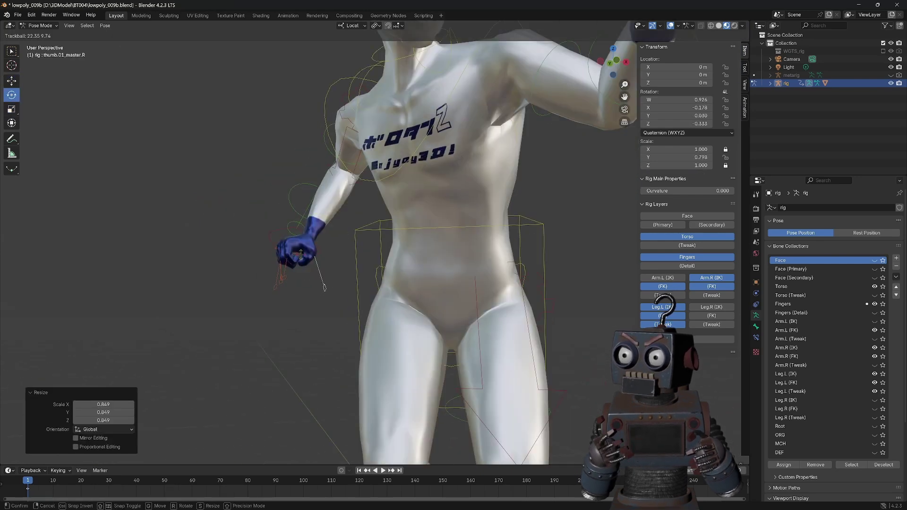
# Step: Move the left foot IK into a stride and rotate the left thigh
pyautogui.click(297, 220)
pyautogui.scroll(-5, 388, 282)
pyautogui.click(393, 394)
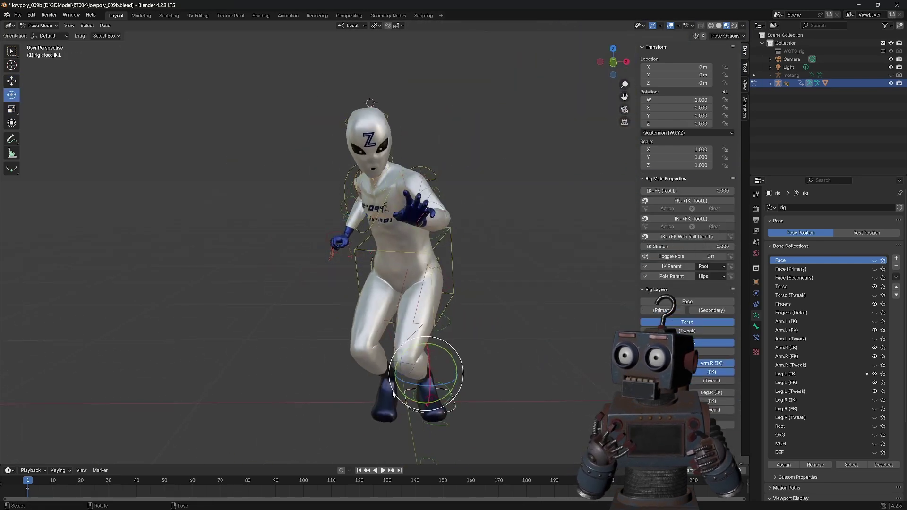
pyautogui.moveTo(393, 394); pyautogui.dragTo(407, 378)
pyautogui.click(410, 349)
pyautogui.press('r')
pyautogui.press('r')
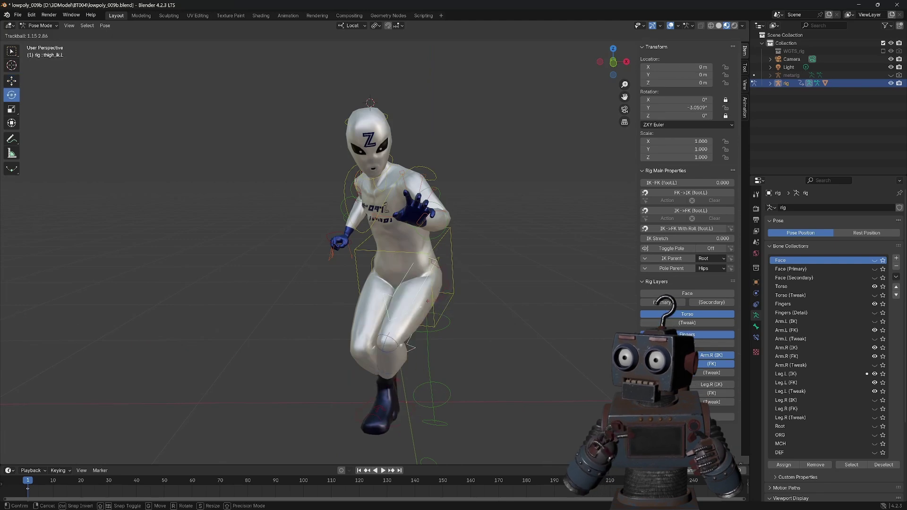
pyautogui.click(396, 398)
pyautogui.moveTo(396, 398); pyautogui.dragTo(360, 393, button='middle')
# Step: Move the right foot forward and turn it outward
pyautogui.click(373, 399)
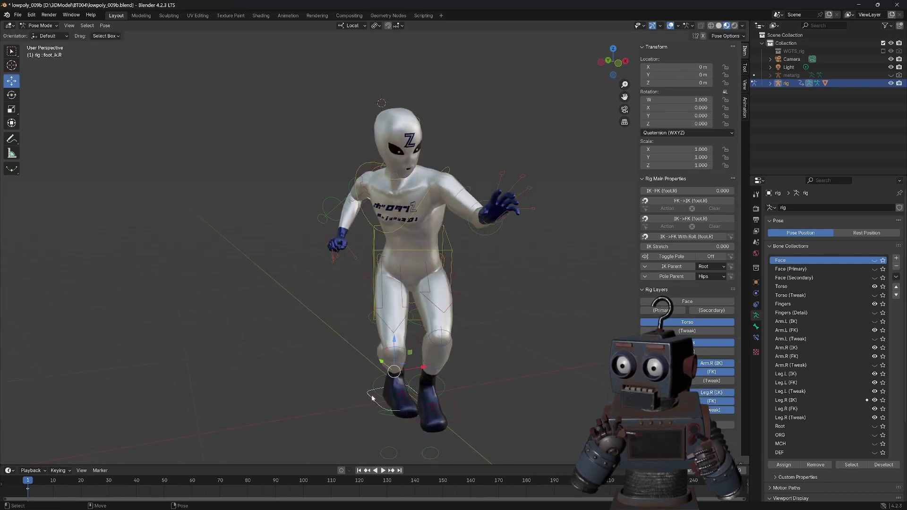
pyautogui.moveTo(381, 362); pyautogui.dragTo(392, 378)
pyautogui.moveTo(392, 378); pyautogui.dragTo(407, 374, button='middle')
pyautogui.hotkey('shift', 'space')
pyautogui.press('r')
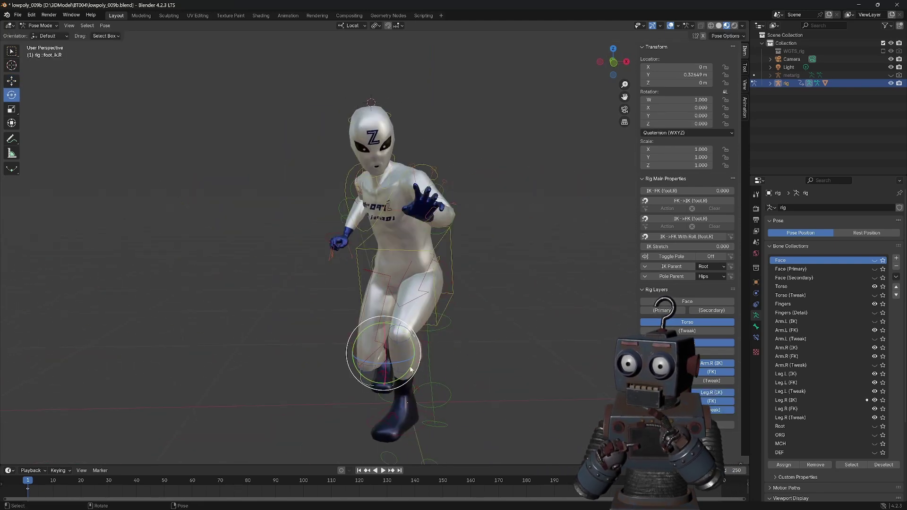
pyautogui.moveTo(411, 370); pyautogui.dragTo(416, 359)
# Step: Slide the right foot along its own length into place
pyautogui.hotkey('shift', 'space')
pyautogui.press('g')
pyautogui.moveTo(407, 364); pyautogui.dragTo(425, 374)
pyautogui.moveTo(416, 359); pyautogui.dragTo(395, 343, button='middle')
pyautogui.click(274, 367)
pyautogui.moveTo(273, 367); pyautogui.dragTo(425, 284, button='middle')
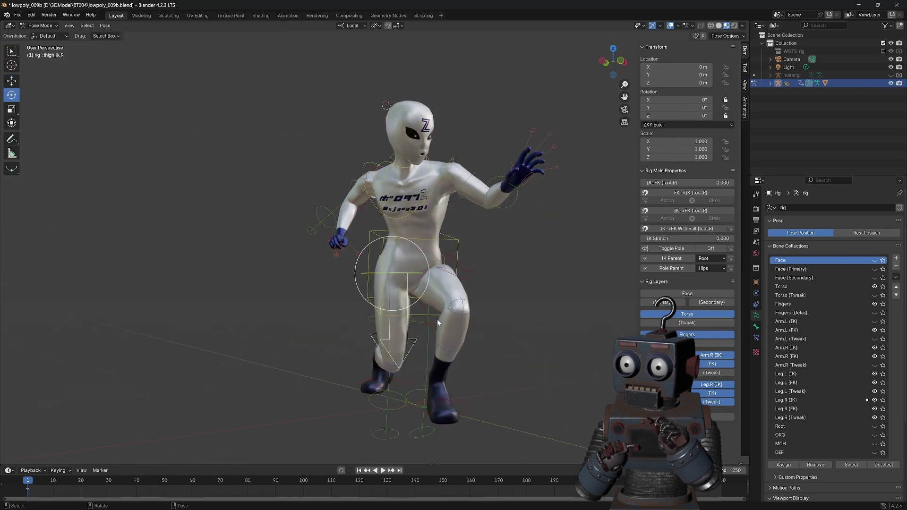
# Step: Raise the right foot with the Move tool
pyautogui.click(469, 303)
pyautogui.moveTo(469, 304)
pyautogui.mouseDown(button='middle')
pyautogui.moveTo(359, 347)
pyautogui.moveTo(425, 331)
pyautogui.mouseUp(button='middle')
pyautogui.click(359, 347)
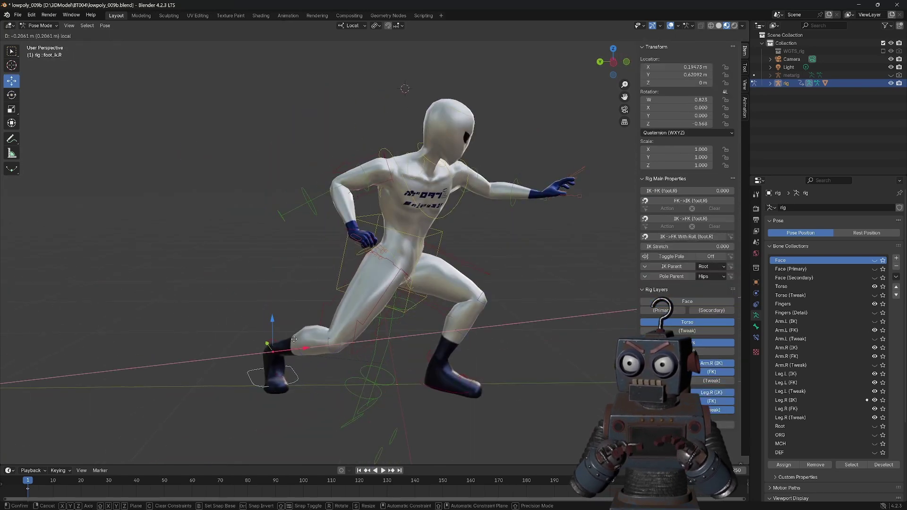
pyautogui.click(11, 81)
pyautogui.moveTo(431, 327); pyautogui.dragTo(448, 334)
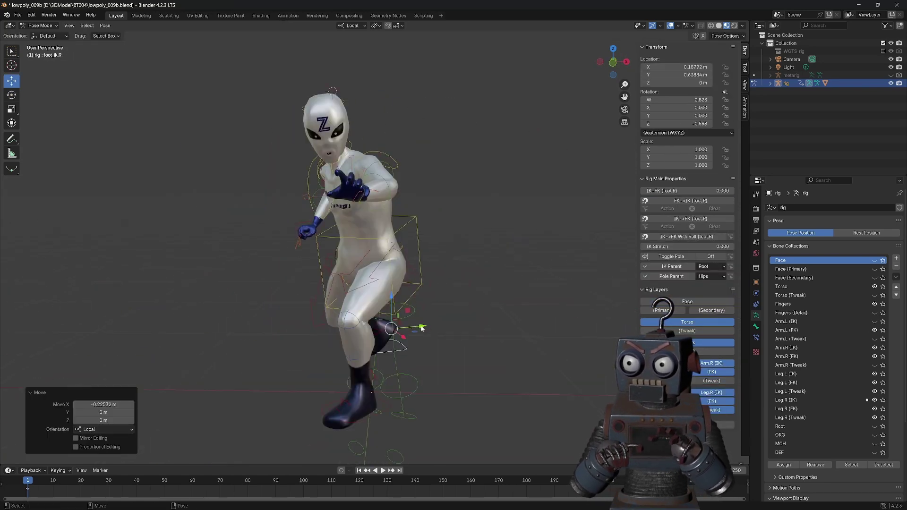
# Step: Turn the head control slightly with the Rotate tool
pyautogui.click(369, 151)
pyautogui.click(12, 94)
pyautogui.moveTo(331, 118); pyautogui.dragTo(298, 222)
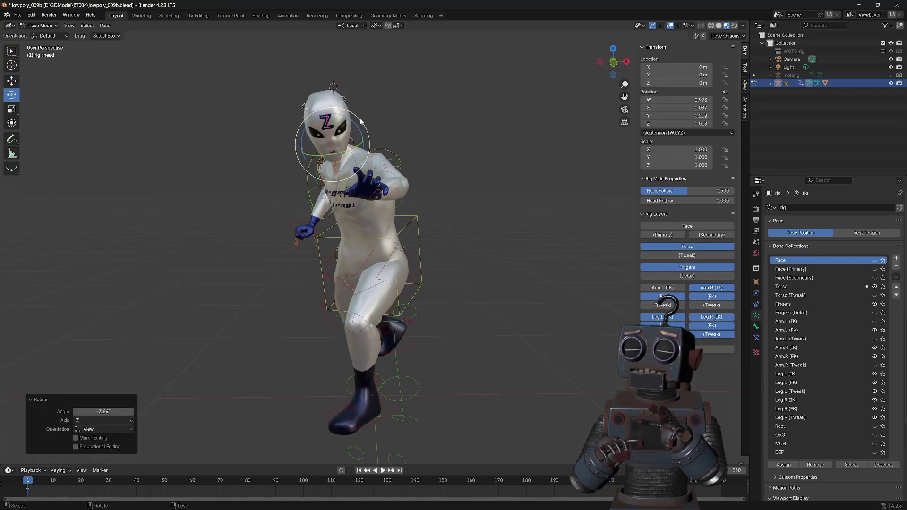
pyautogui.click(301, 228)
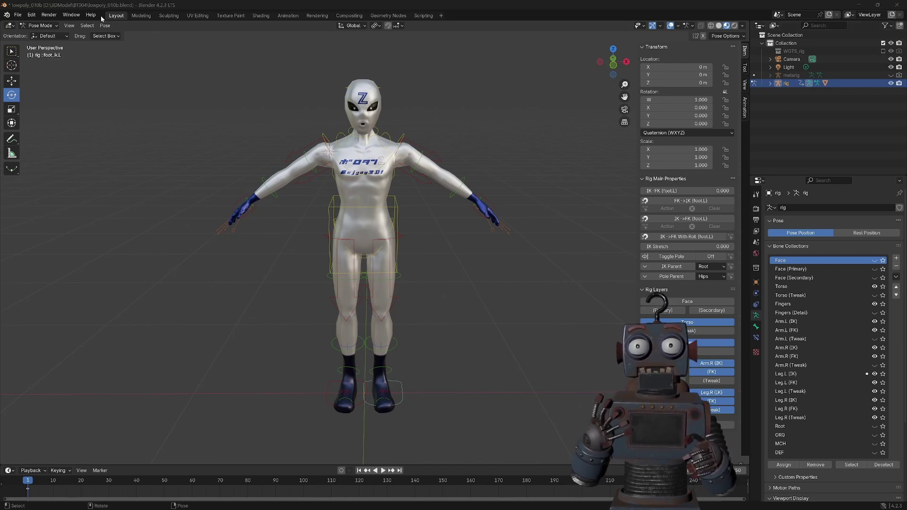
# Step: Switch from Pose Mode back to Object Mode using the interaction mode menu
pyautogui.click(37, 26)
pyautogui.click(40, 35)
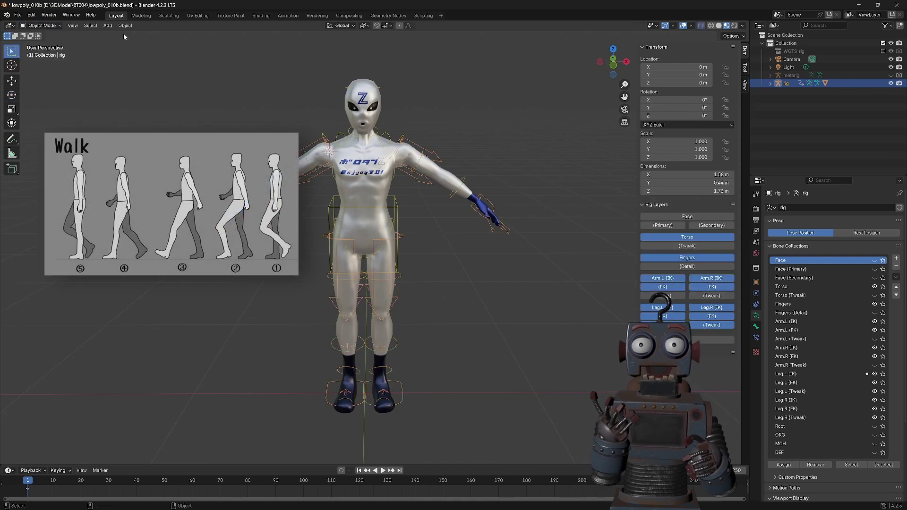
# Step: In Right view, drop Walk.jpg into the viewport and scale it down
pyautogui.click(627, 63)
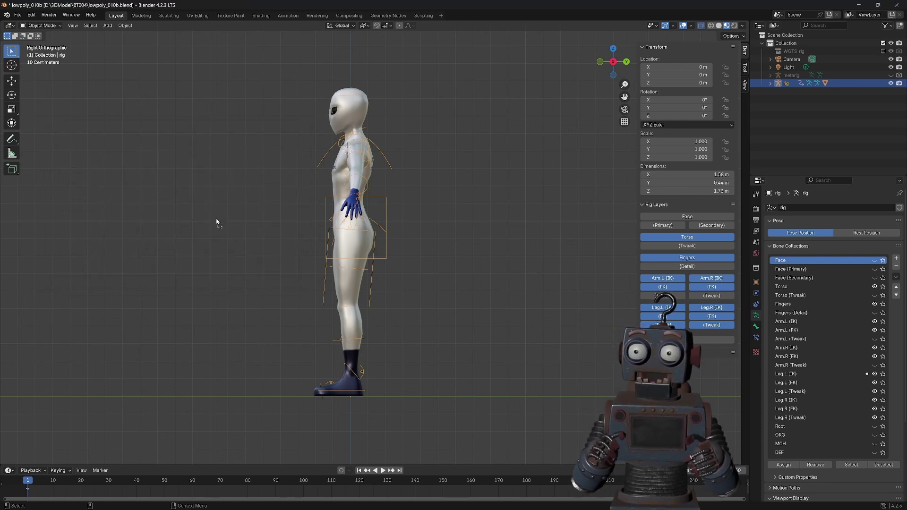
pyautogui.moveTo(217, 222); pyautogui.dragTo(216, 219)
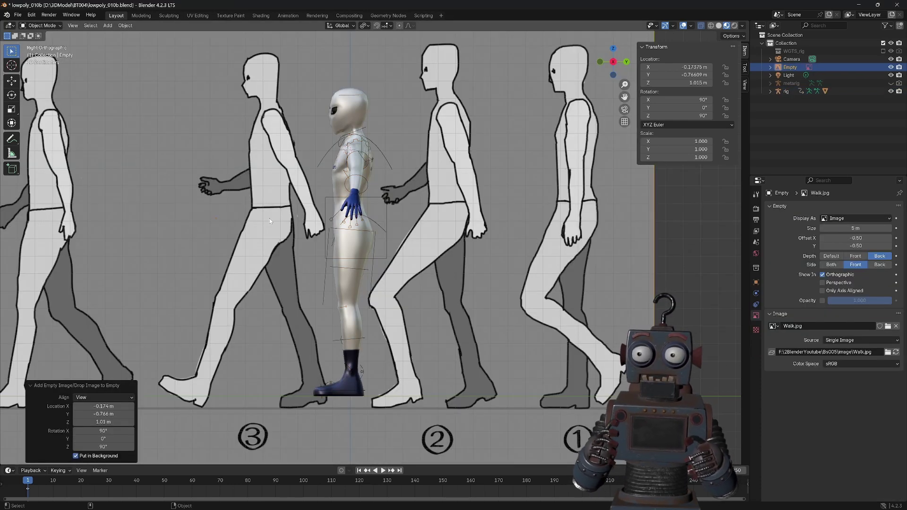
pyautogui.scroll(-1, 270, 220)
pyautogui.scroll(-1, 259, 207)
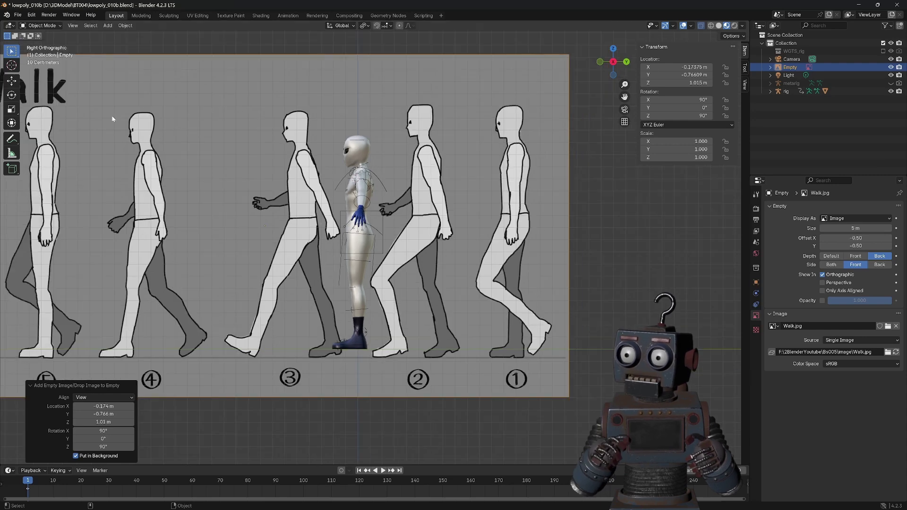
pyautogui.press('s')
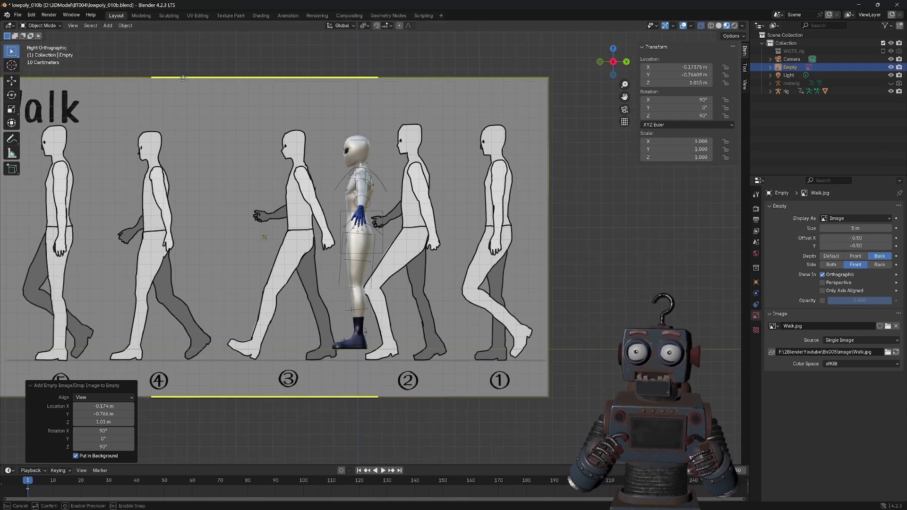
pyautogui.click(212, 132)
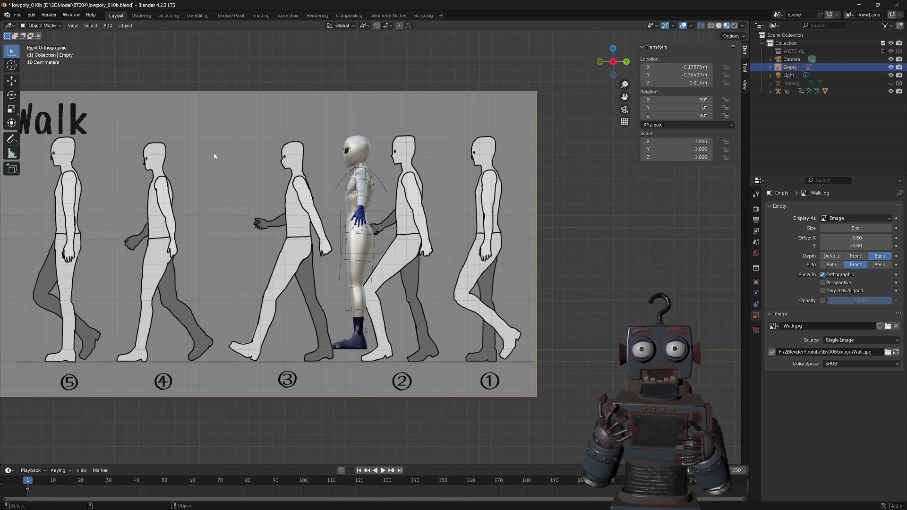
# Step: Raise, shift and resize the reference to 4.3 m so figure 1 lines up with the alien
pyautogui.press('g')
pyautogui.press('z')
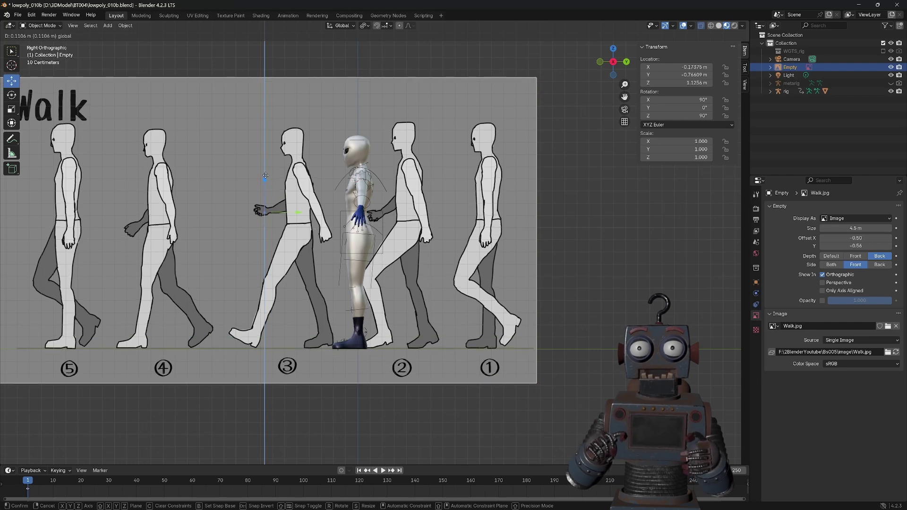
pyautogui.click(267, 180)
pyautogui.moveTo(298, 213); pyautogui.dragTo(156, 85)
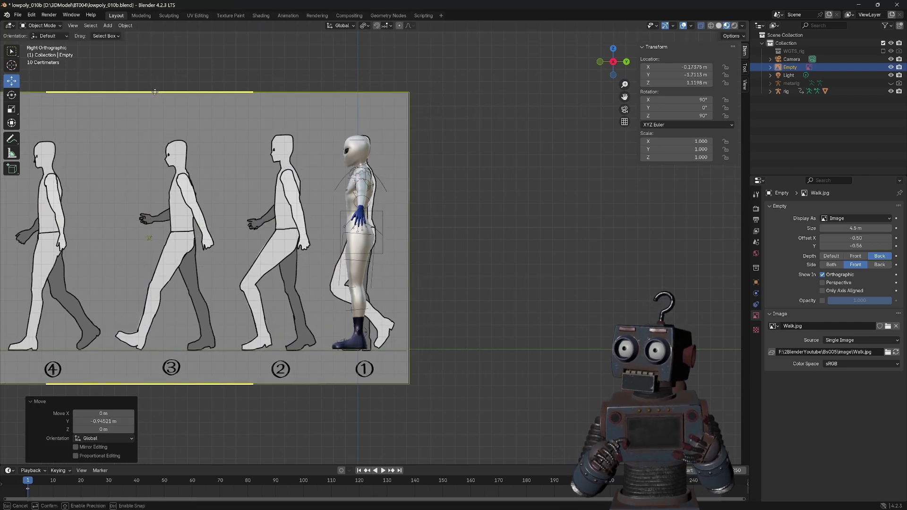
pyautogui.moveTo(157, 85); pyautogui.dragTo(163, 108)
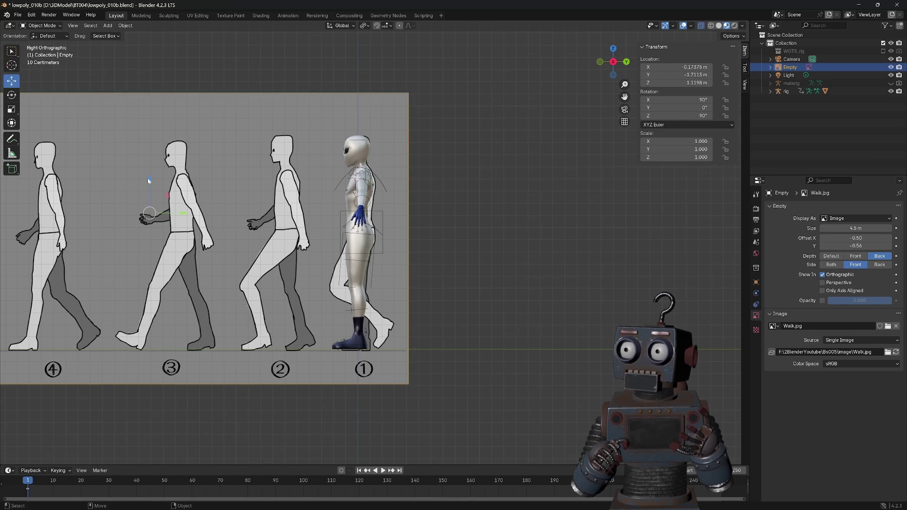
pyautogui.moveTo(149, 181); pyautogui.dragTo(264, 230)
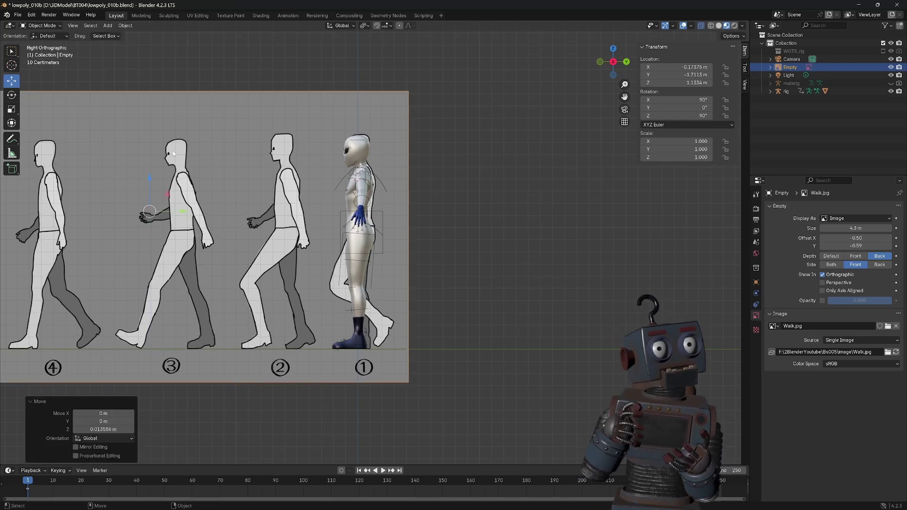
pyautogui.moveTo(178, 91); pyautogui.dragTo(176, 94)
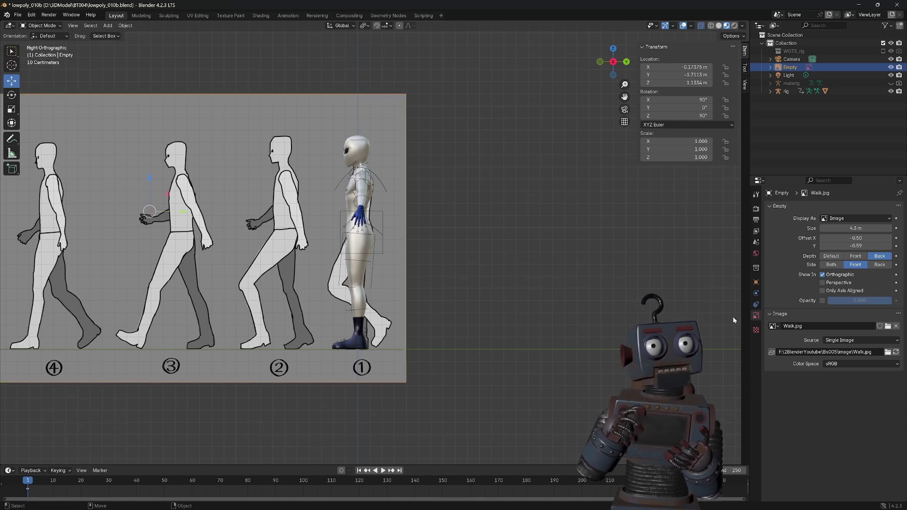
pyautogui.click(757, 220)
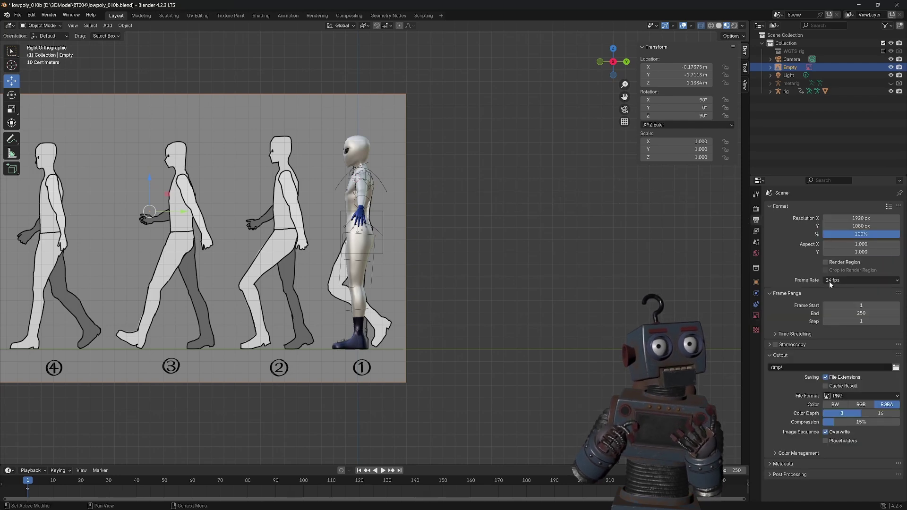
# Step: Change the Output frame rate from 24 to 30 fps
pyautogui.click(843, 281)
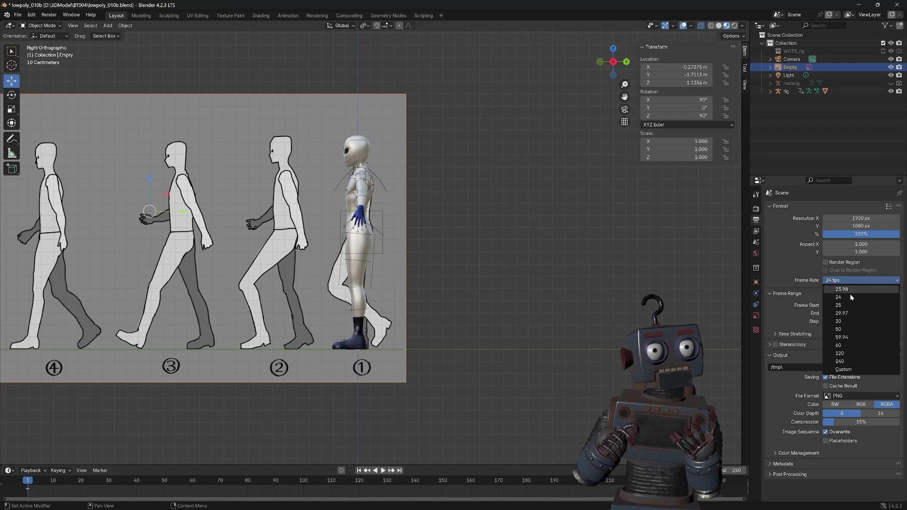
pyautogui.click(854, 323)
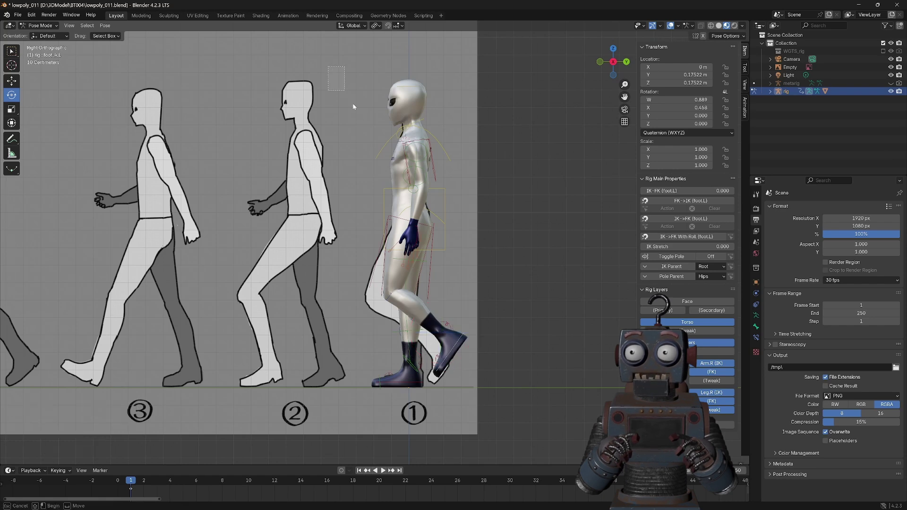
# Step: Move the left foot into the first walk pose and slide the right foot along the ground
pyautogui.moveTo(353, 106); pyautogui.dragTo(495, 404)
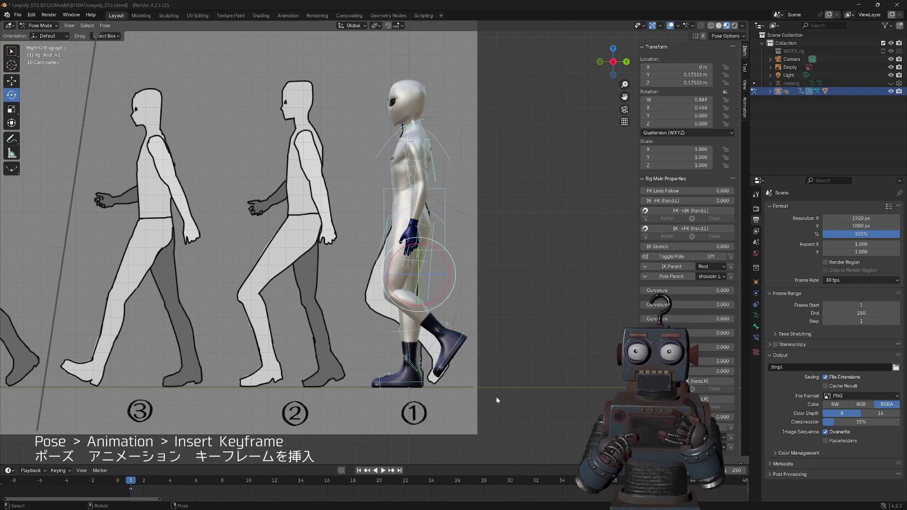
pyautogui.click(106, 26)
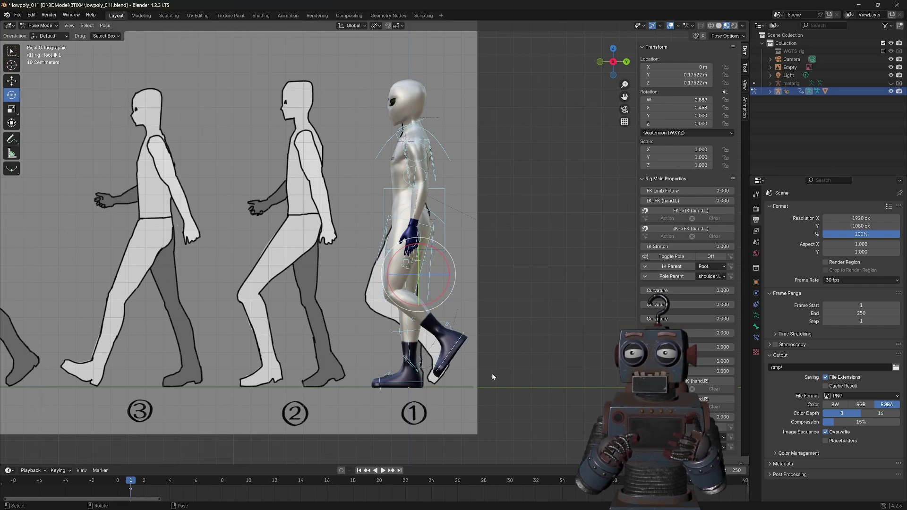
pyautogui.moveTo(465, 334); pyautogui.dragTo(439, 359)
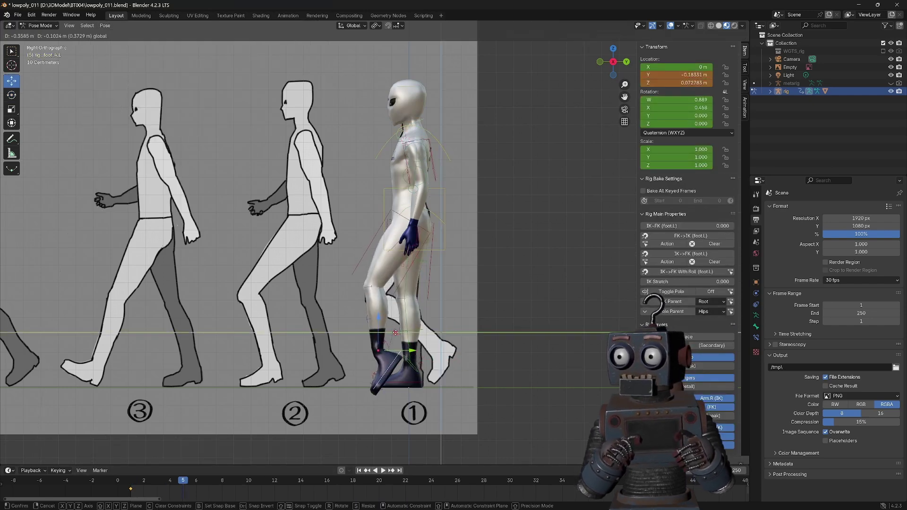
pyautogui.click(436, 253)
pyautogui.click(412, 363)
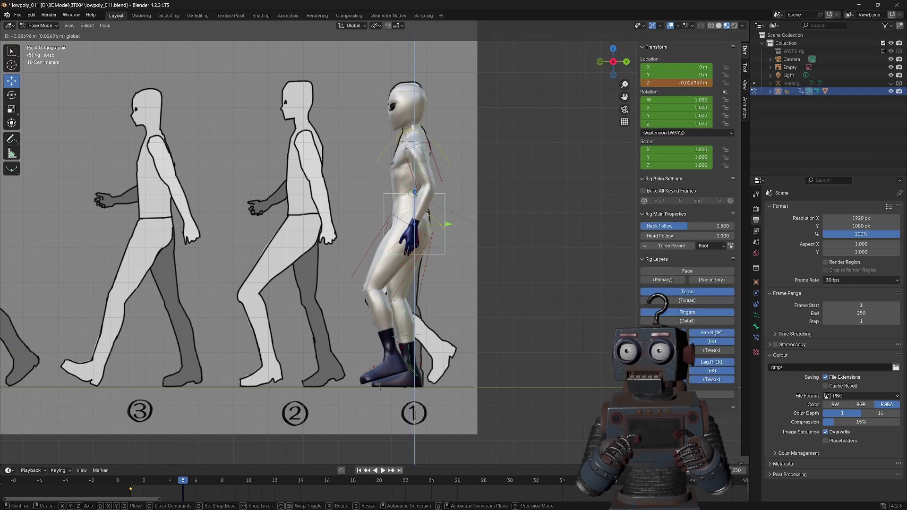
pyautogui.moveTo(446, 363); pyautogui.dragTo(496, 364)
# Step: Swing the left and right hands forward
pyautogui.click(496, 364)
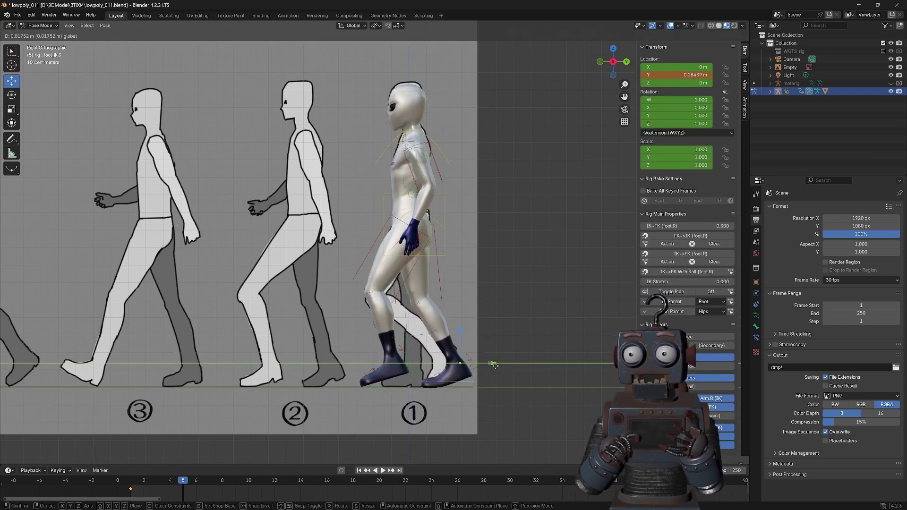
pyautogui.click(437, 236)
pyautogui.press('e')
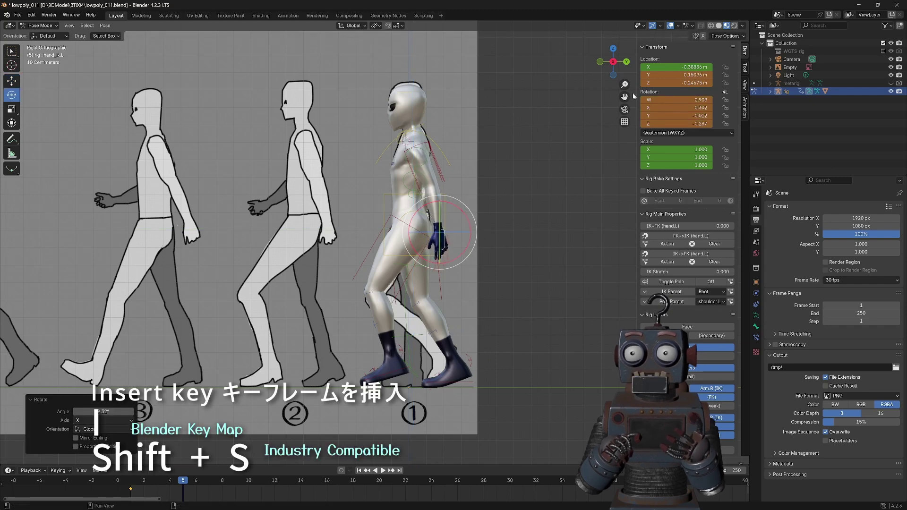
pyautogui.press('ctrl+KP_3')
pyautogui.click(385, 217)
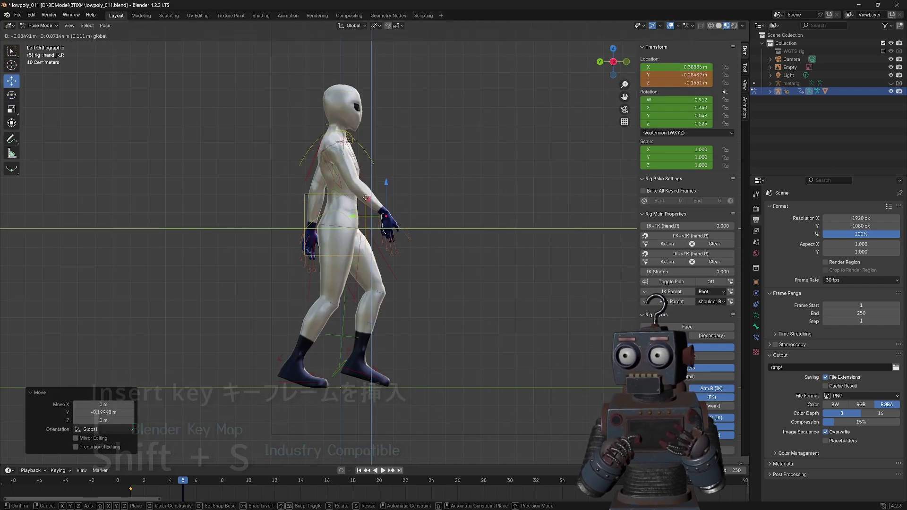
pyautogui.moveTo(384, 216); pyautogui.dragTo(327, 255)
# Step: Rotate the right hand further forward, then select all bones and key the pose at frame 5
pyautogui.press('KP_3')
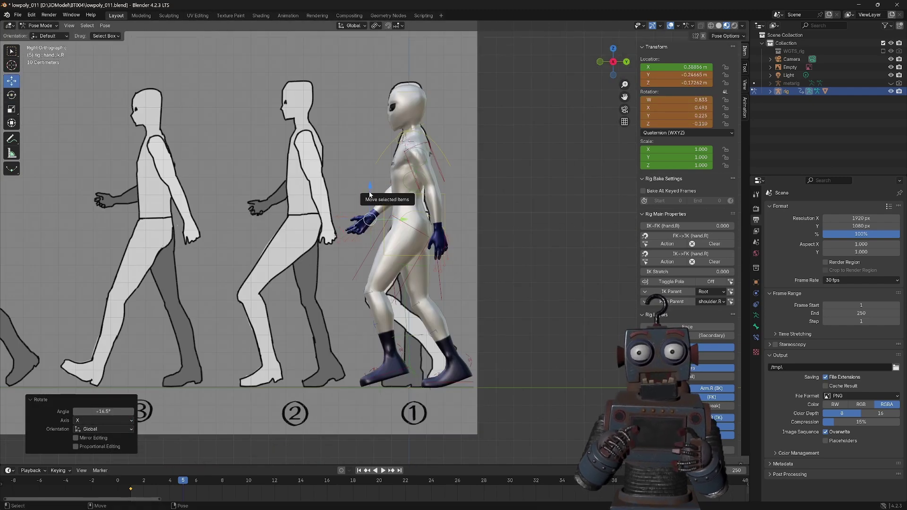
pyautogui.press('e')
pyautogui.moveTo(396, 201); pyautogui.dragTo(399, 206)
pyautogui.moveTo(340, 71); pyautogui.dragTo(518, 393)
pyautogui.press('i')
pyautogui.keyDown('alt'); pyautogui.scroll(-5, 537, 306); pyautogui.keyUp('alt')
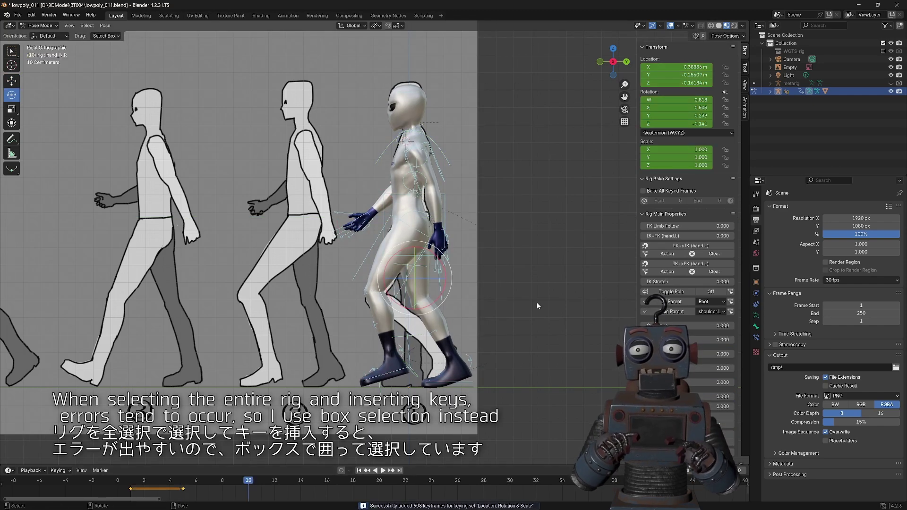
# Step: Rotate and reposition the left foot and lower the torso to match the frame-10 reference
pyautogui.click(392, 353)
pyautogui.moveTo(374, 333); pyautogui.dragTo(359, 366)
pyautogui.press('w')
pyautogui.click(418, 255)
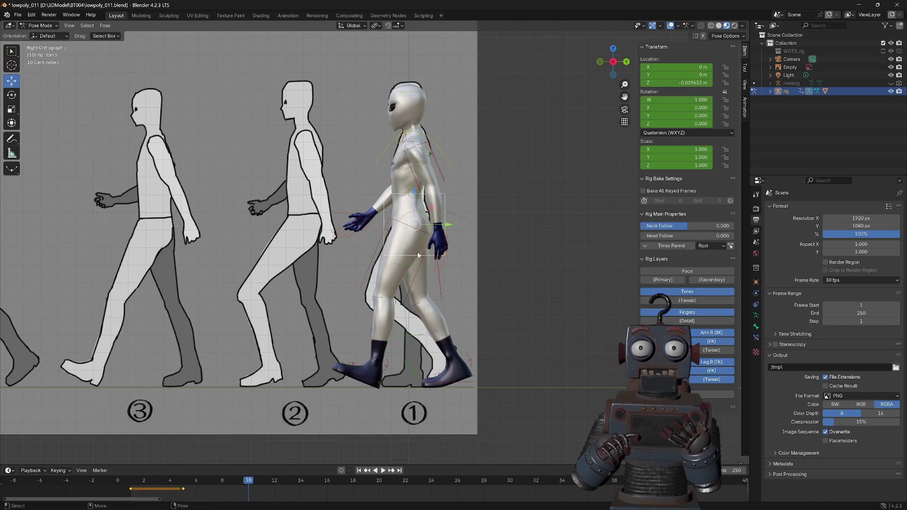
pyautogui.moveTo(419, 255); pyautogui.dragTo(416, 255)
pyautogui.click(371, 361)
pyautogui.moveTo(393, 354); pyautogui.dragTo(380, 354)
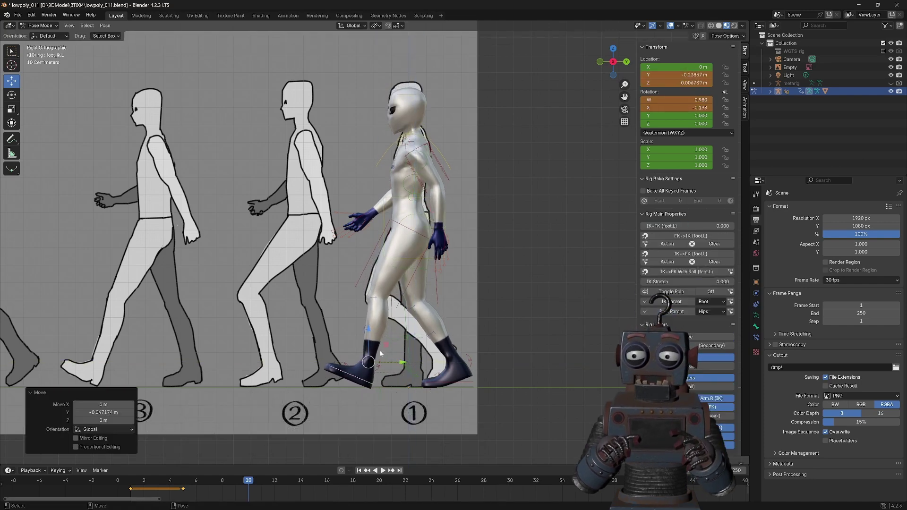
pyautogui.click(414, 210)
pyautogui.moveTo(415, 210); pyautogui.dragTo(414, 207)
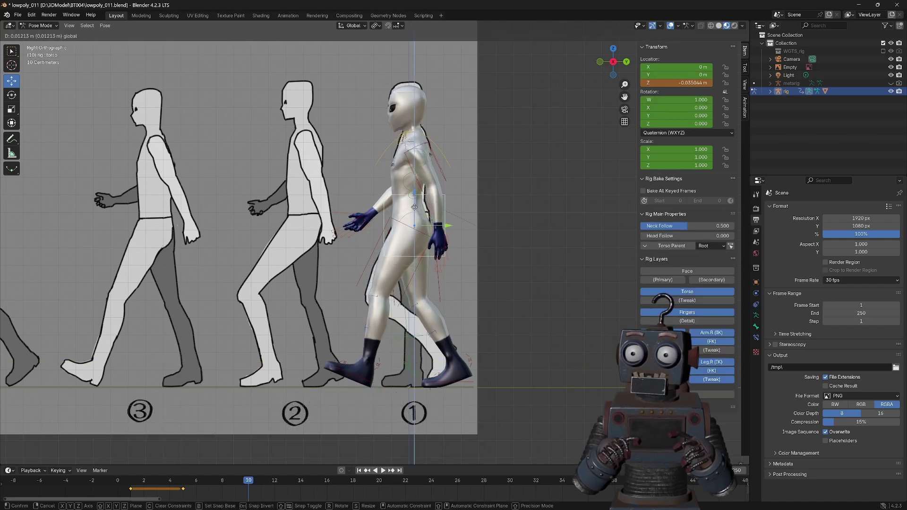
# Step: Push the right foot back, swing both hands, and key the whole rig at frame 10
pyautogui.click(485, 367)
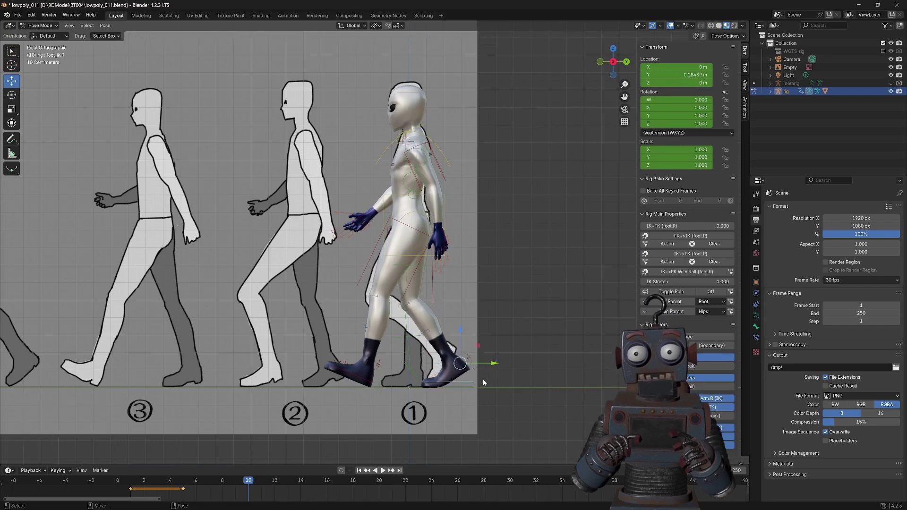
pyautogui.moveTo(494, 363); pyautogui.dragTo(510, 364)
pyautogui.click(440, 241)
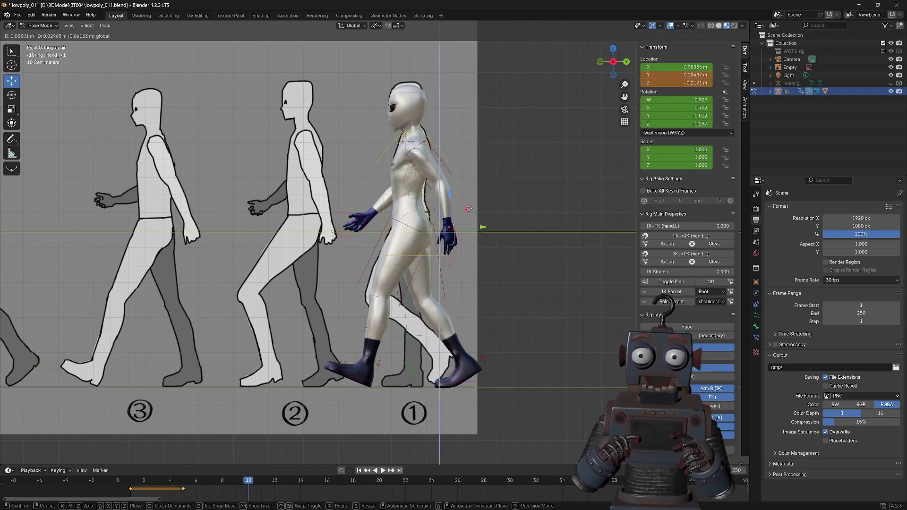
pyautogui.moveTo(439, 241); pyautogui.dragTo(487, 214)
pyautogui.press('r')
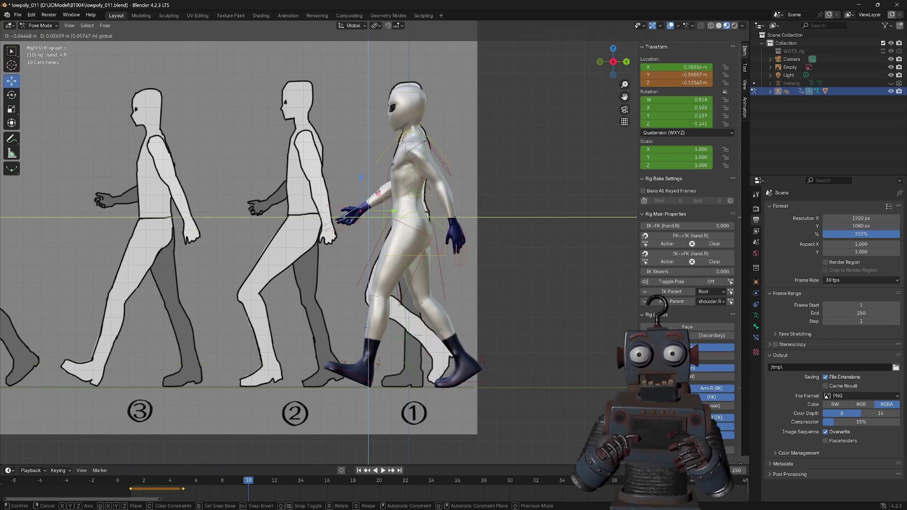
pyautogui.moveTo(360, 217)
pyautogui.mouseDown()
pyautogui.moveTo(345, 195)
pyautogui.moveTo(382, 196)
pyautogui.moveTo(362, 176)
pyautogui.mouseUp()
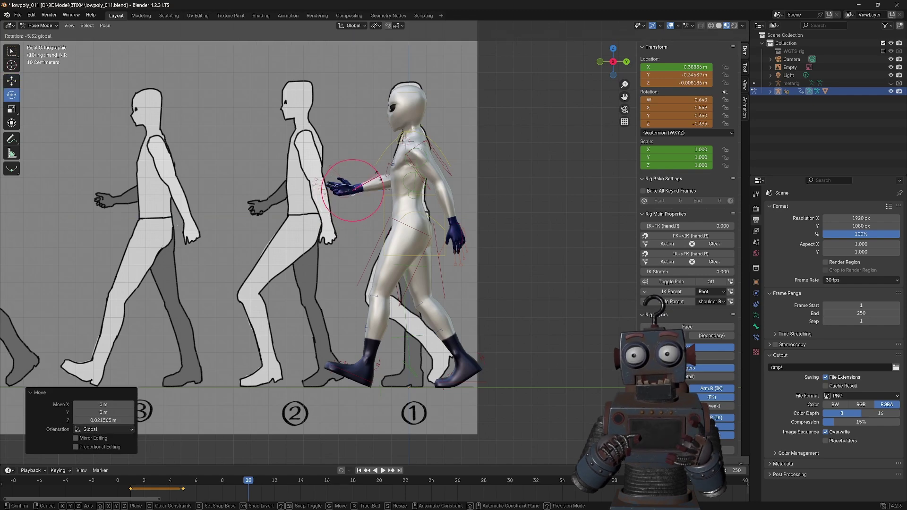
pyautogui.press('w')
pyautogui.press('r')
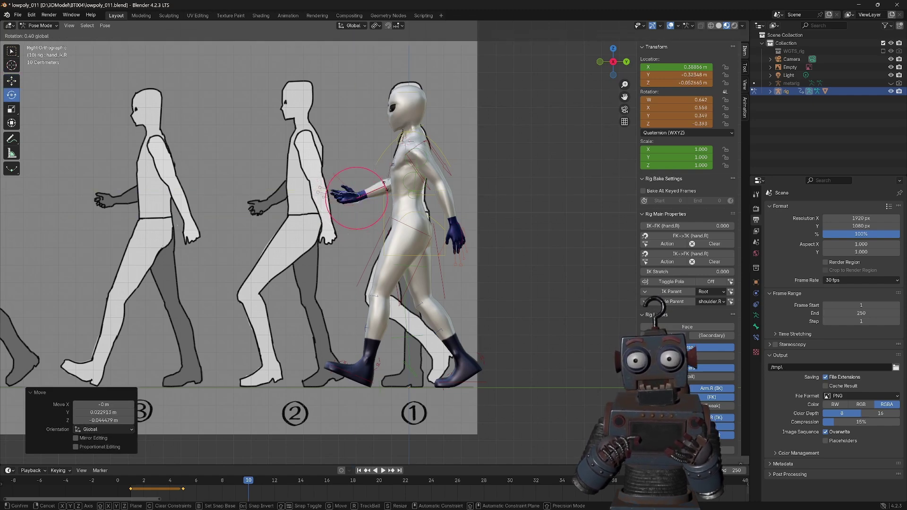
pyautogui.press('a')
pyautogui.press('i')
# Step: At frame 15, move the left foot forward, adjust the torso, and tilt the right heel up
pyautogui.press('Right')
pyautogui.press('Right')
pyautogui.press('Right')
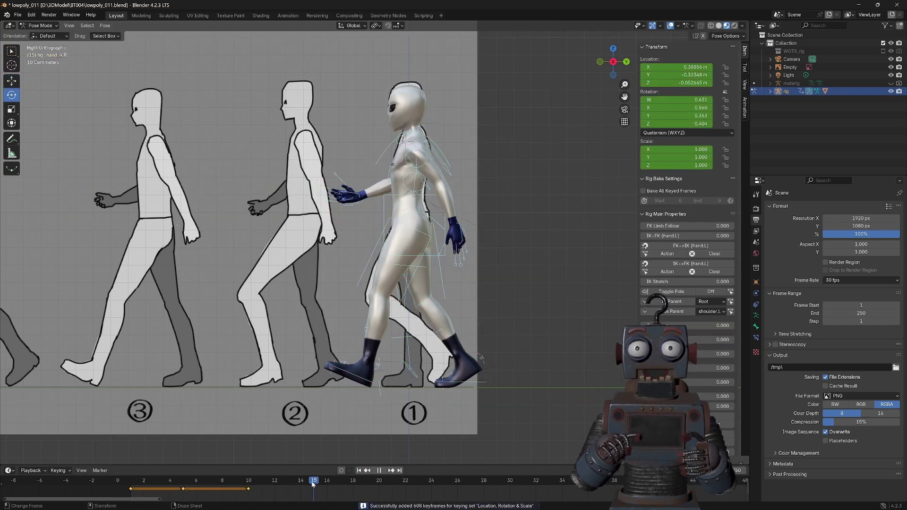
pyautogui.keyDown('shift'); pyautogui.moveTo(440, 374); pyautogui.dragTo(535, 381, button='middle'); pyautogui.keyUp('shift')
pyautogui.click(453, 374)
pyautogui.press('w')
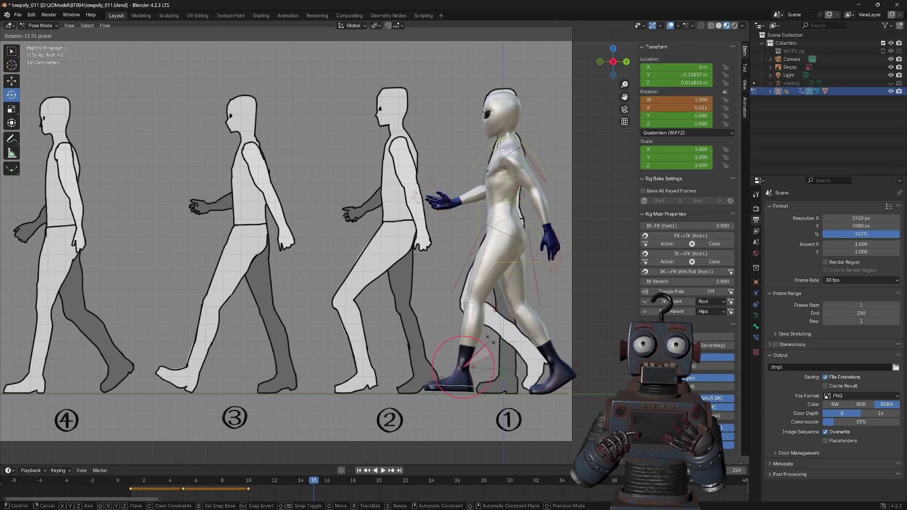
pyautogui.moveTo(501, 368); pyautogui.dragTo(515, 368)
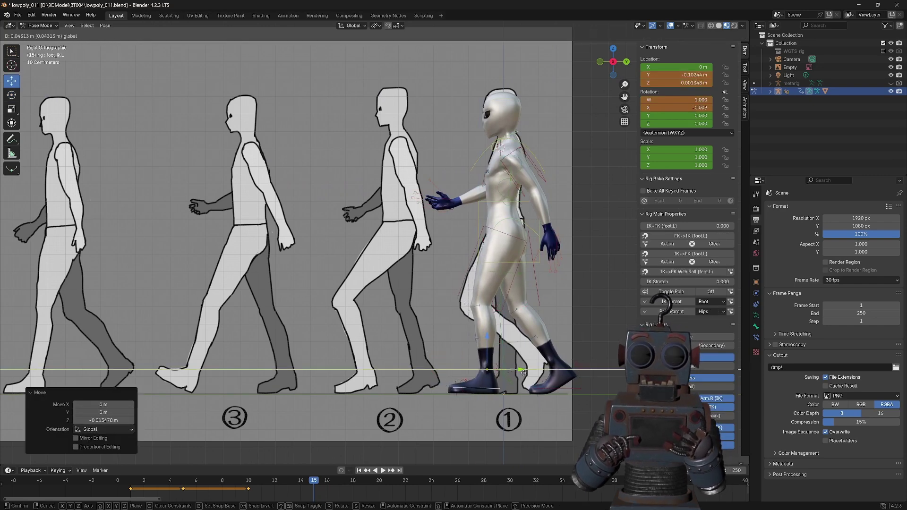
pyautogui.click(510, 214)
pyautogui.moveTo(510, 213); pyautogui.dragTo(510, 213)
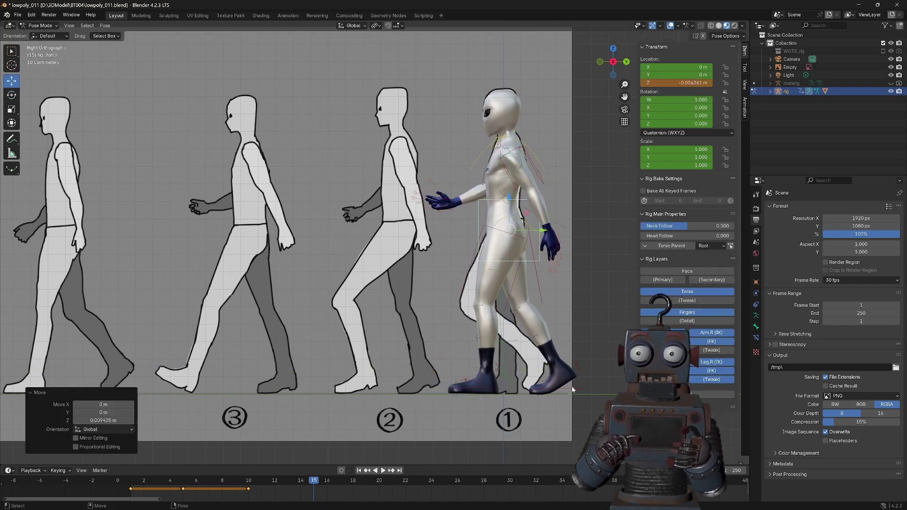
pyautogui.click(567, 373)
pyautogui.press('e')
pyautogui.moveTo(596, 362)
pyautogui.mouseDown()
pyautogui.moveTo(578, 368)
pyautogui.moveTo(598, 372)
pyautogui.moveTo(586, 323)
pyautogui.moveTo(594, 331)
pyautogui.mouseUp()
# Step: Raise the right foot off the ground, rotate both hands, and key the full frame-15 pose
pyautogui.click(586, 371)
pyautogui.press('w')
pyautogui.press('e')
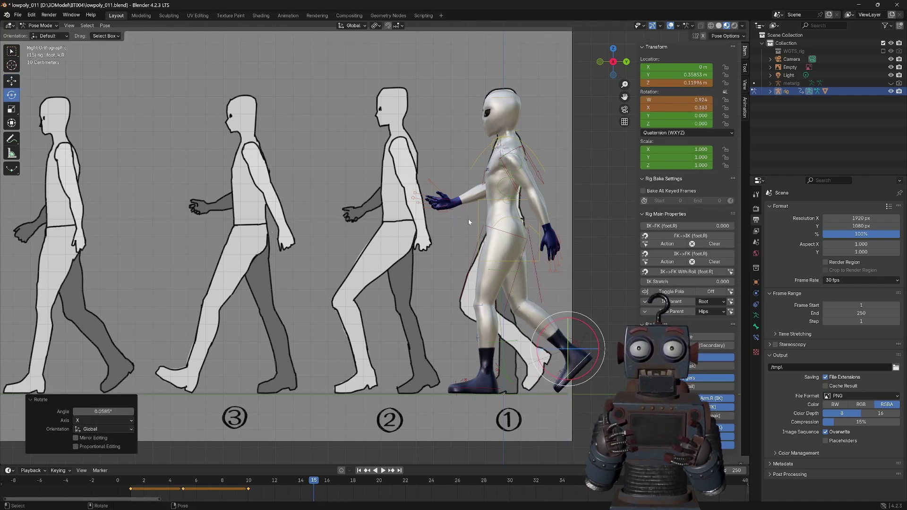
pyautogui.click(469, 220)
pyautogui.moveTo(491, 213)
pyautogui.mouseDown()
pyautogui.moveTo(552, 231)
pyautogui.moveTo(562, 248)
pyautogui.mouseUp()
pyautogui.click(551, 232)
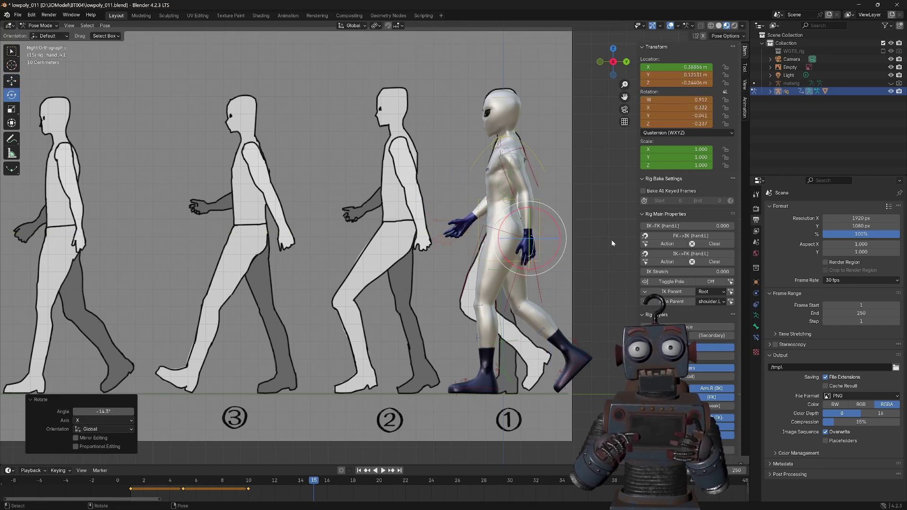
pyautogui.press('a')
pyautogui.press('i')
pyautogui.press('w')
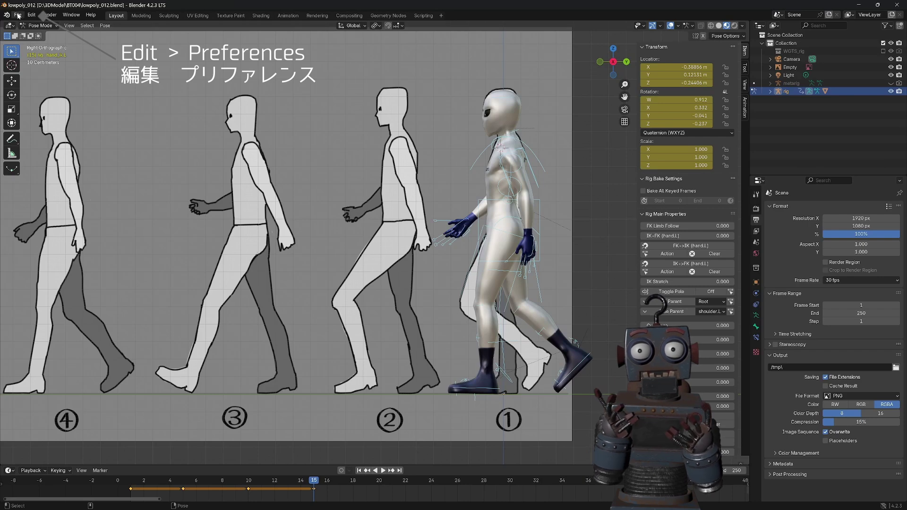
# Step: Search the Preferences add-ons for 'pose' to check the Pose Library add-on
pyautogui.click(31, 14)
pyautogui.click(31, 14)
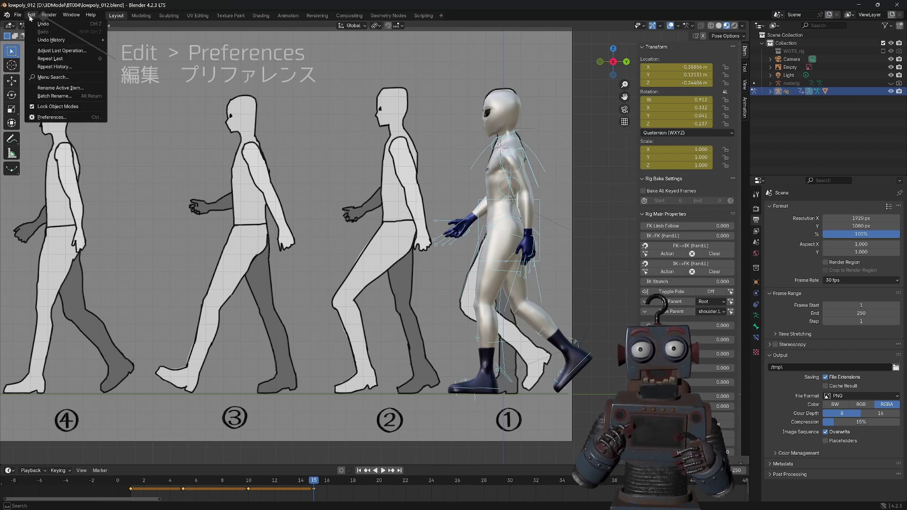
pyautogui.click(49, 117)
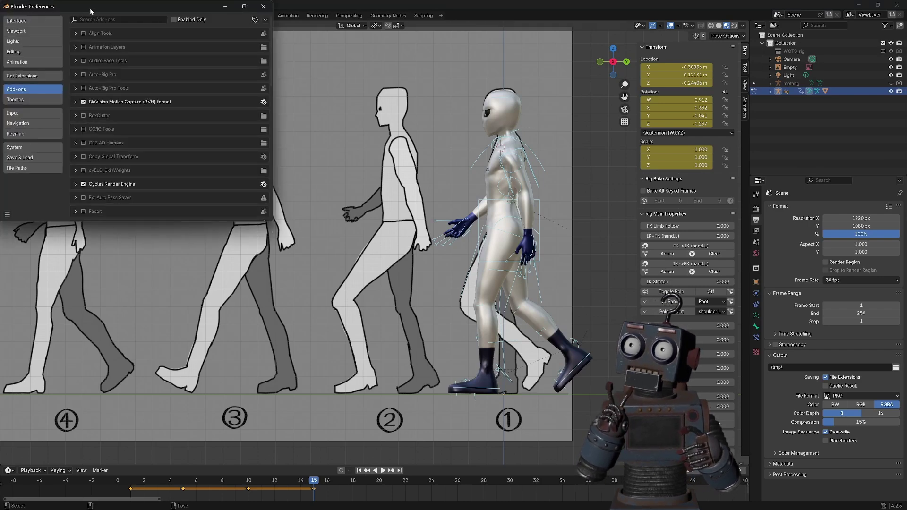
pyautogui.moveTo(90, 7); pyautogui.dragTo(179, 110)
pyautogui.click(186, 121)
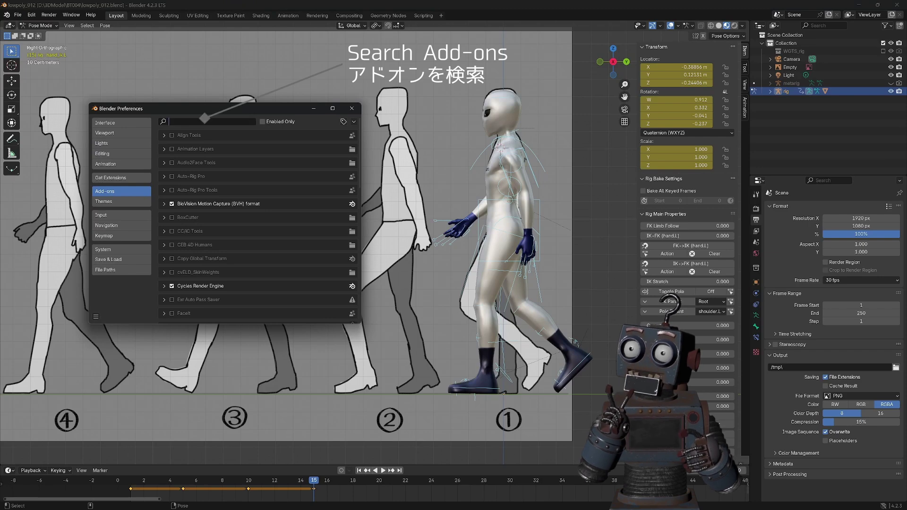
pyautogui.write('pose')
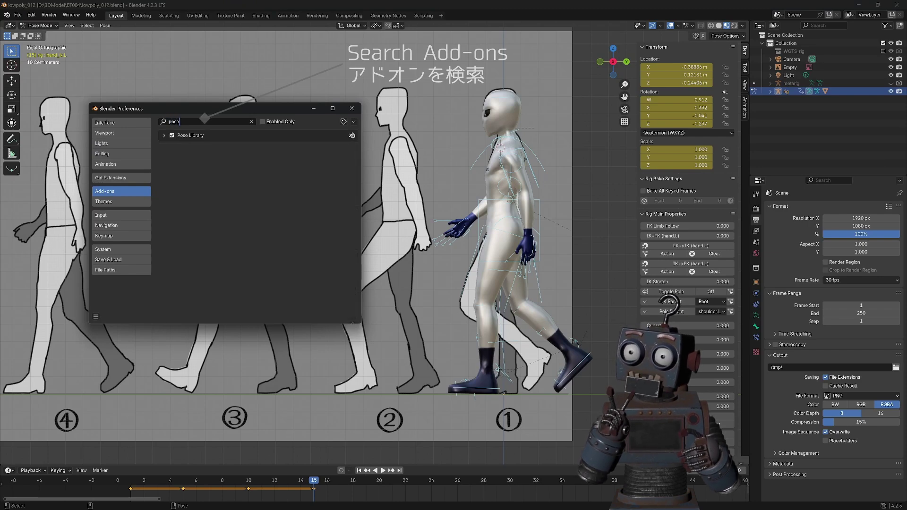
pyautogui.click(350, 109)
# Step: Show the asset shelf and Create Pose Asset panel, then select all bones at frame 1
pyautogui.click(67, 26)
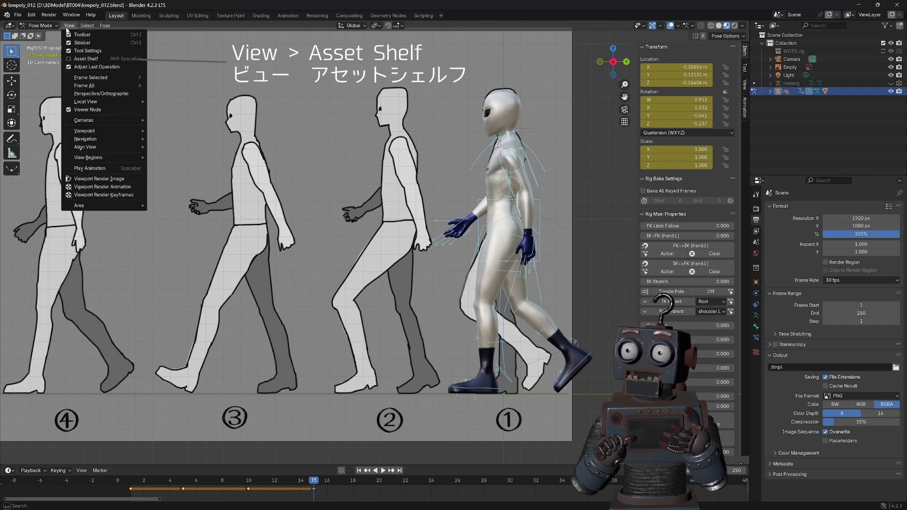
pyautogui.click(76, 59)
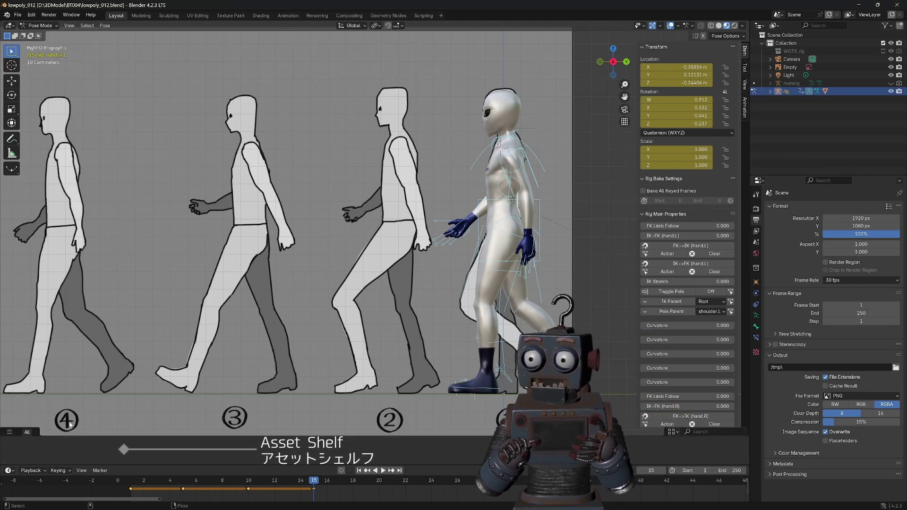
pyautogui.click(747, 484)
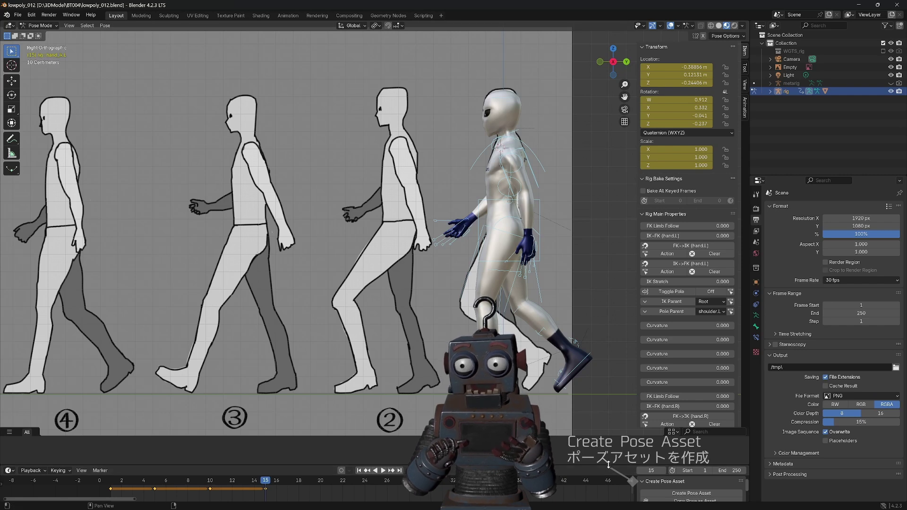
pyautogui.moveTo(608, 465); pyautogui.dragTo(606, 427)
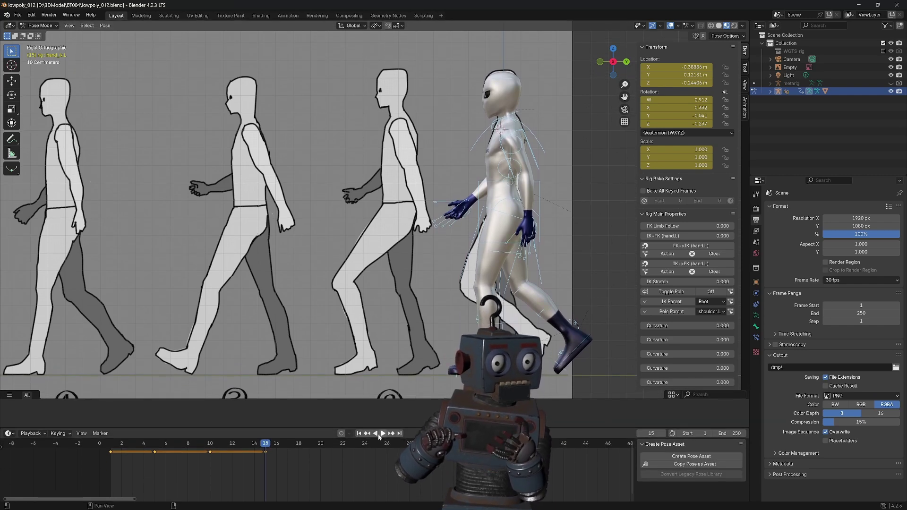
pyautogui.moveTo(261, 445); pyautogui.dragTo(111, 445)
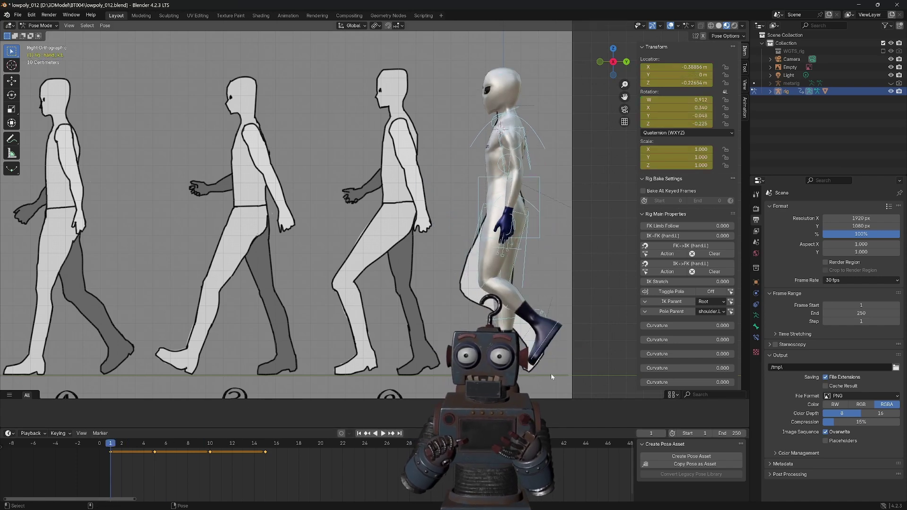
pyautogui.click(447, 117)
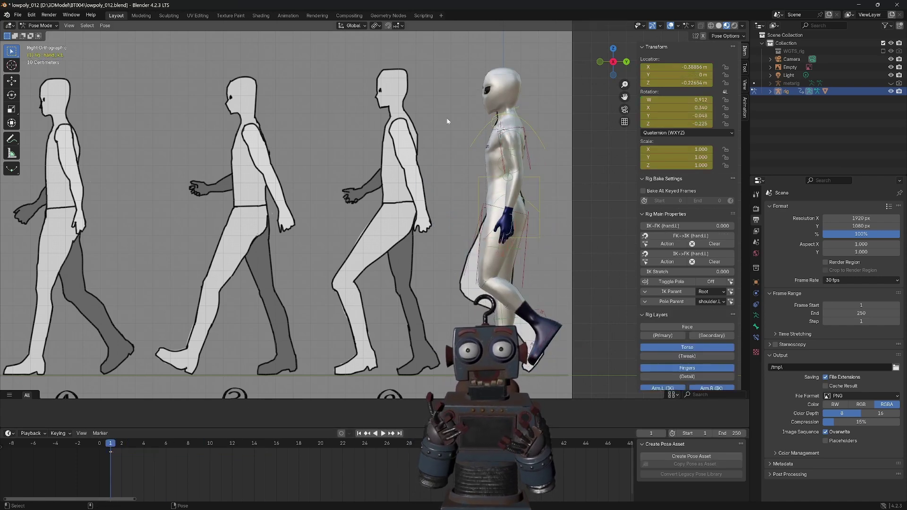
pyautogui.moveTo(463, 59); pyautogui.dragTo(600, 389)
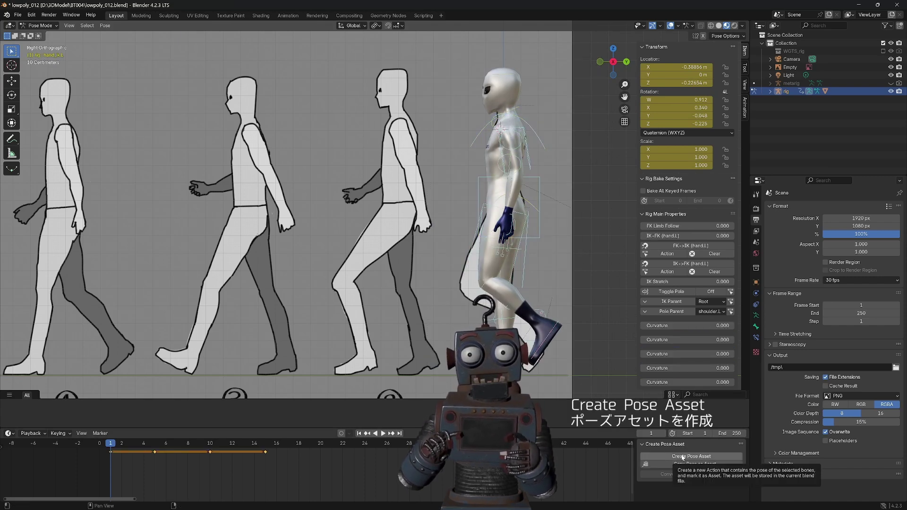
# Step: Save the frame-1 pose as walk1 and turn the bottom area into the Action Editor on rigAction
pyautogui.click(682, 456)
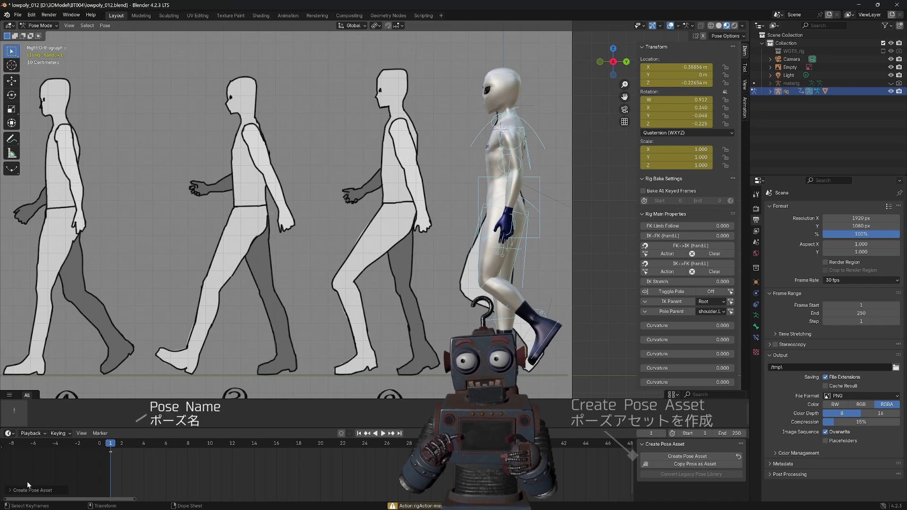
pyautogui.click(25, 490)
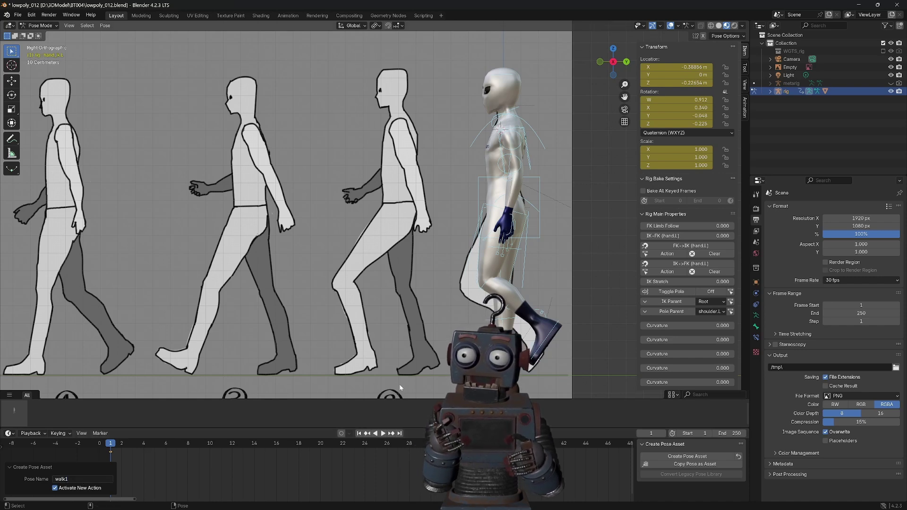
pyautogui.click(8, 433)
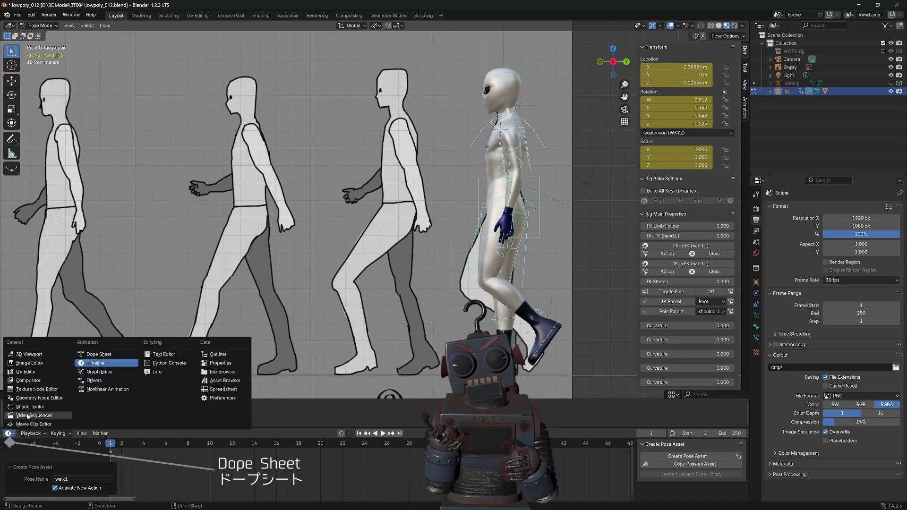
pyautogui.click(98, 354)
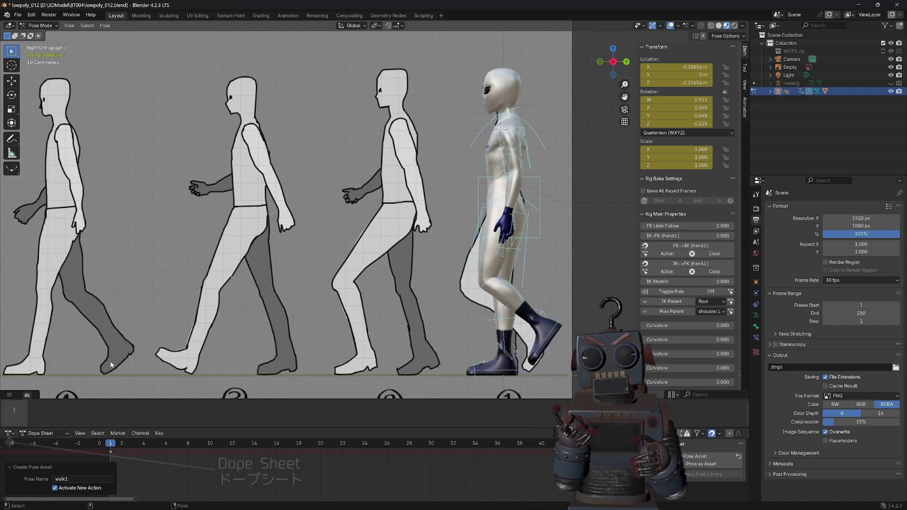
pyautogui.click(45, 434)
pyautogui.click(44, 462)
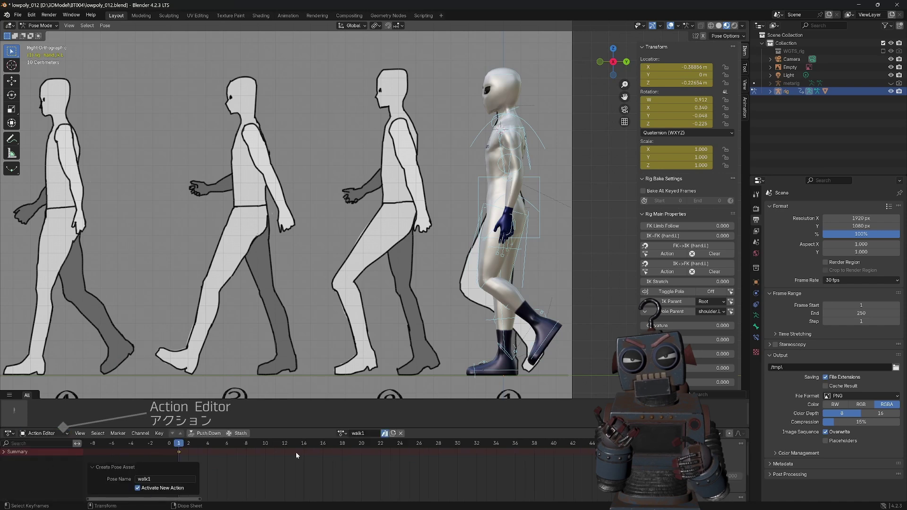
pyautogui.click(341, 433)
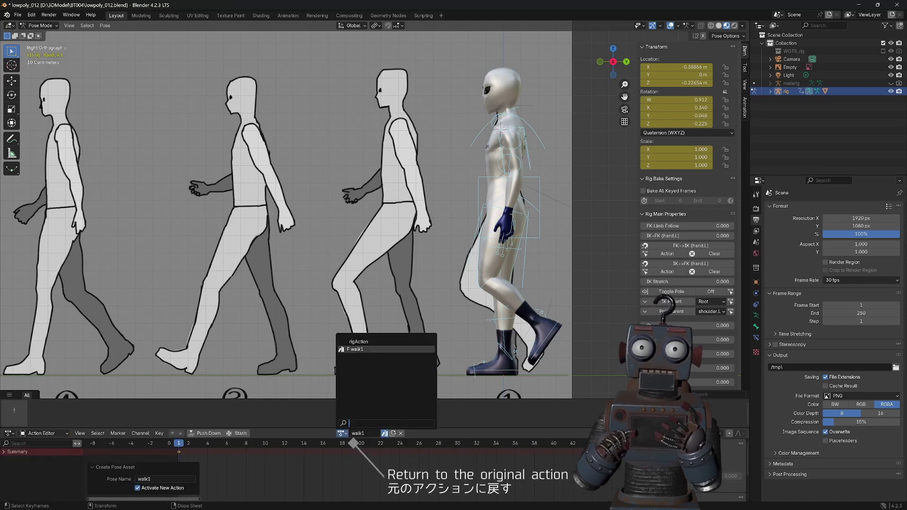
pyautogui.click(360, 342)
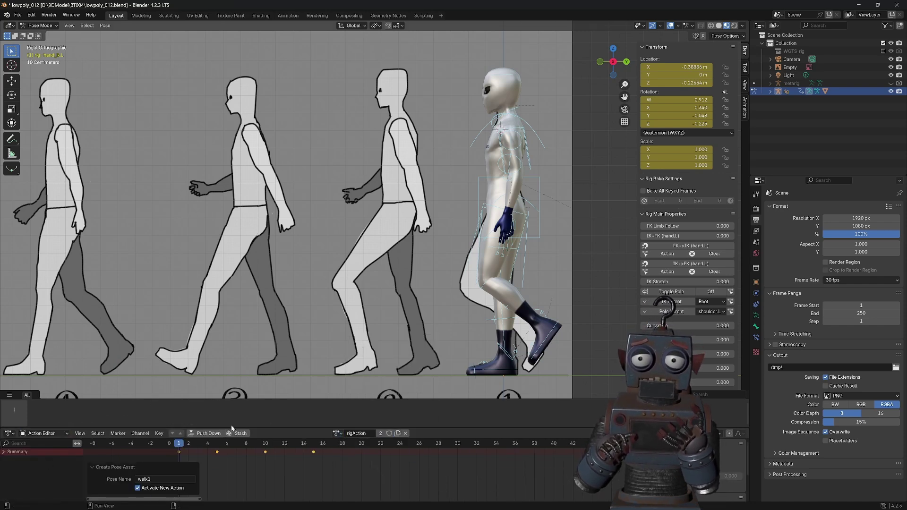
# Step: Save the frame 5, 10 and 15 poses as pose assets walk2, walk3 and walk4
pyautogui.click(208, 433)
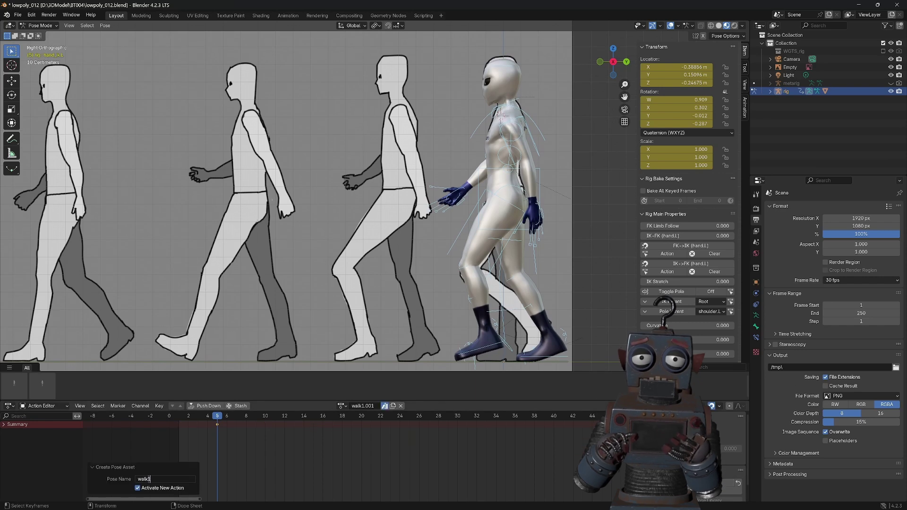
pyautogui.write('2')
pyautogui.press('Up')
pyautogui.hotkey('shift', 'r')
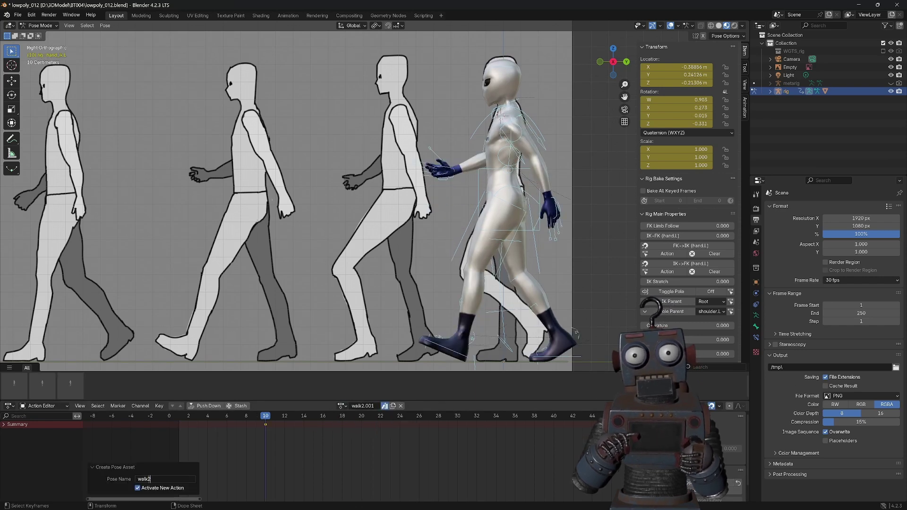
pyautogui.press('Up')
pyautogui.hotkey('shift', 'r')
pyautogui.doubleClick(146, 480)
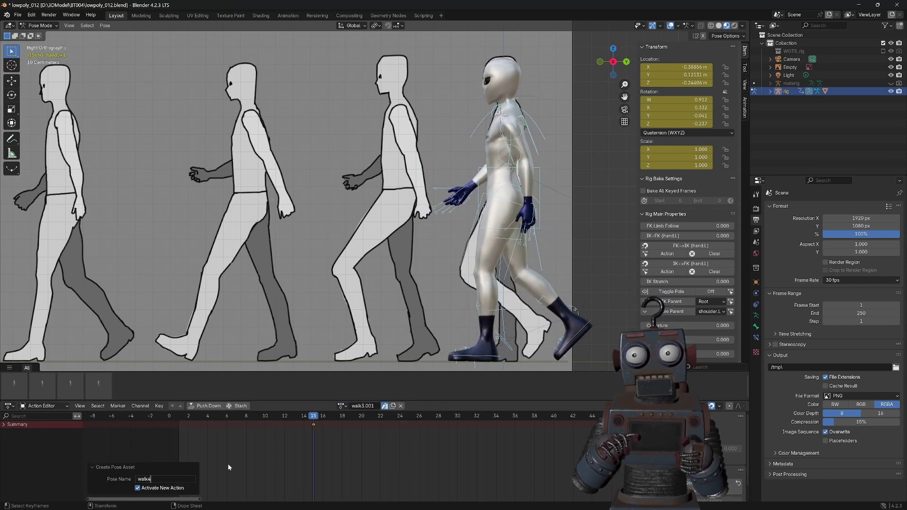
pyautogui.press('Return')
# Step: Reselect rigAction and apply walk1 flipped at frame 20
pyautogui.click(342, 407)
pyautogui.click(359, 419)
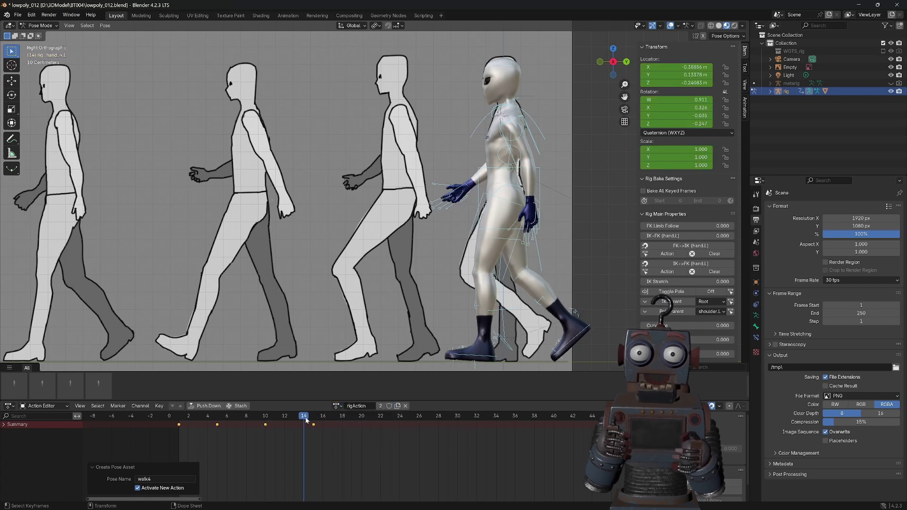
pyautogui.click(15, 386)
pyautogui.click(75, 355)
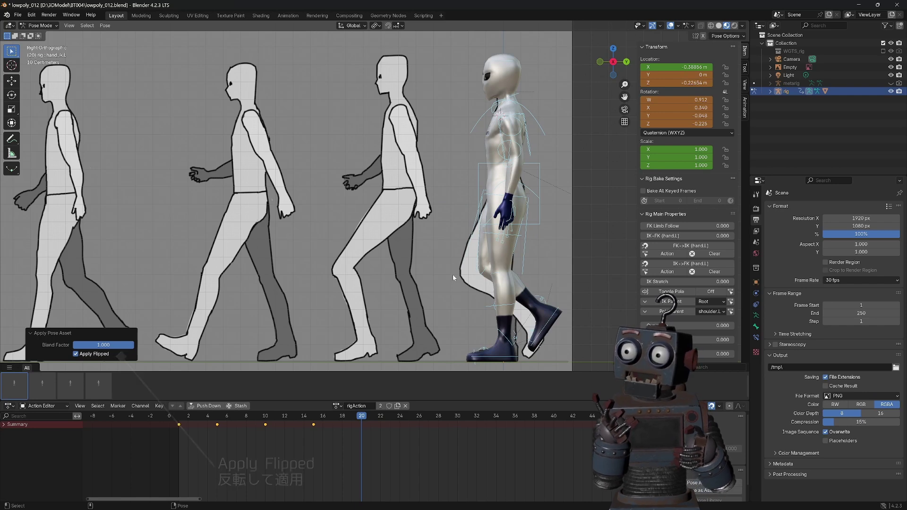
# Step: Key flipped walk1 at frame 20, then apply and key flipped walk2 at 25 and walk3 at 30
pyautogui.press('i')
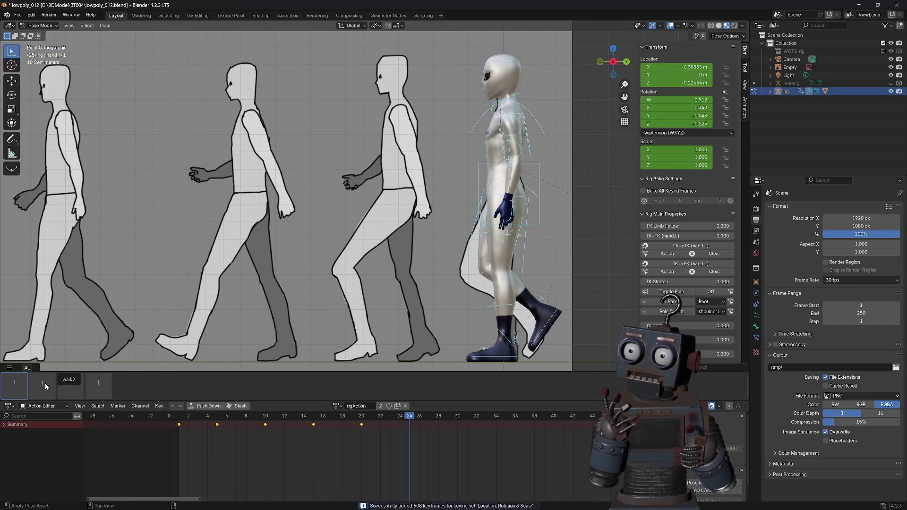
pyautogui.click(46, 386)
pyautogui.click(76, 354)
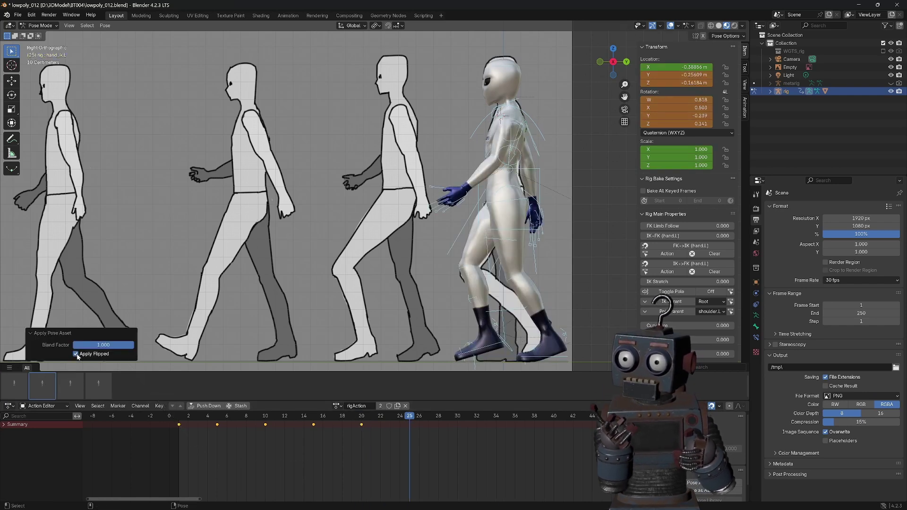
pyautogui.press('i')
pyautogui.click(458, 416)
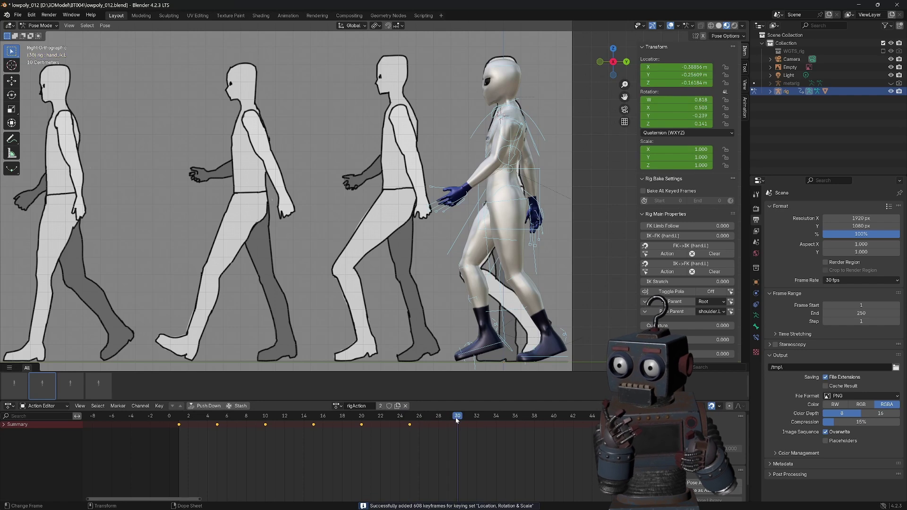
pyautogui.click(71, 385)
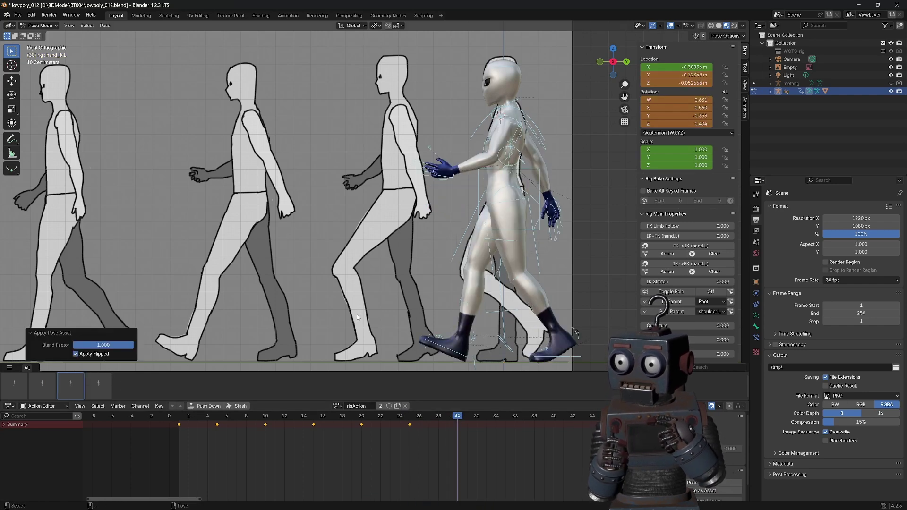
pyautogui.press('i')
# Step: Key flipped walk4 at frame 35 and unflipped walk1 at frame 40, then scrub the cycle
pyautogui.click(496, 419)
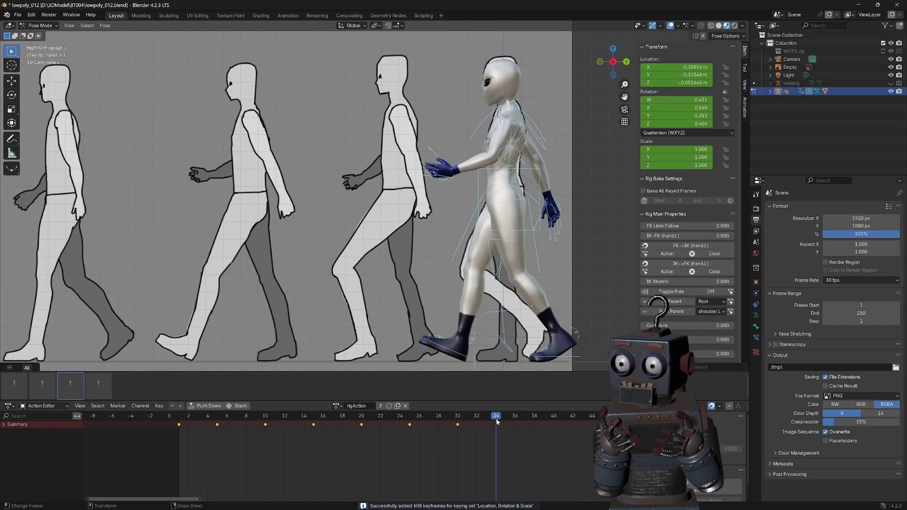
pyautogui.click(98, 386)
pyautogui.press('i')
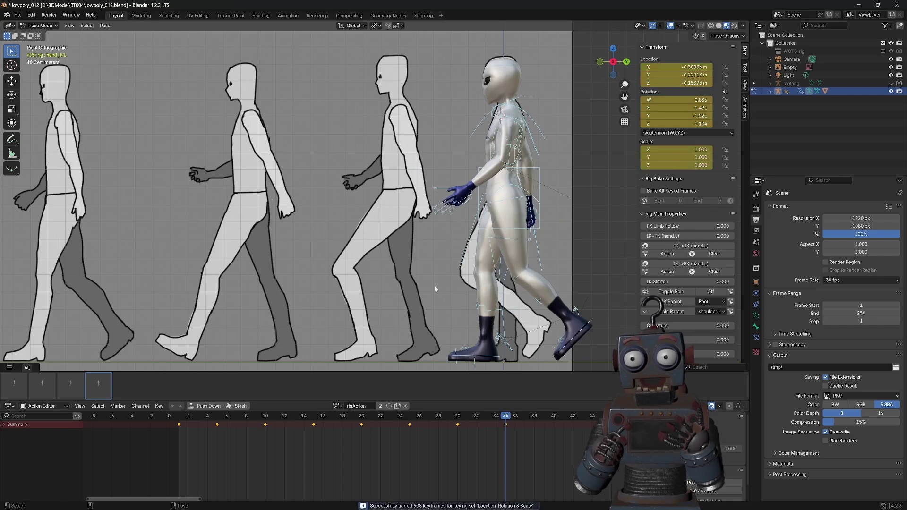
pyautogui.click(553, 419)
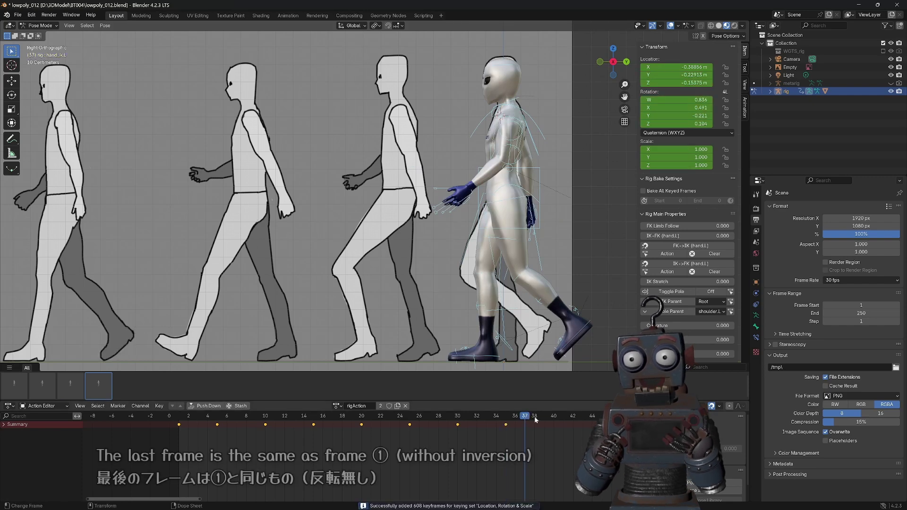
pyautogui.click(19, 389)
pyautogui.press('i')
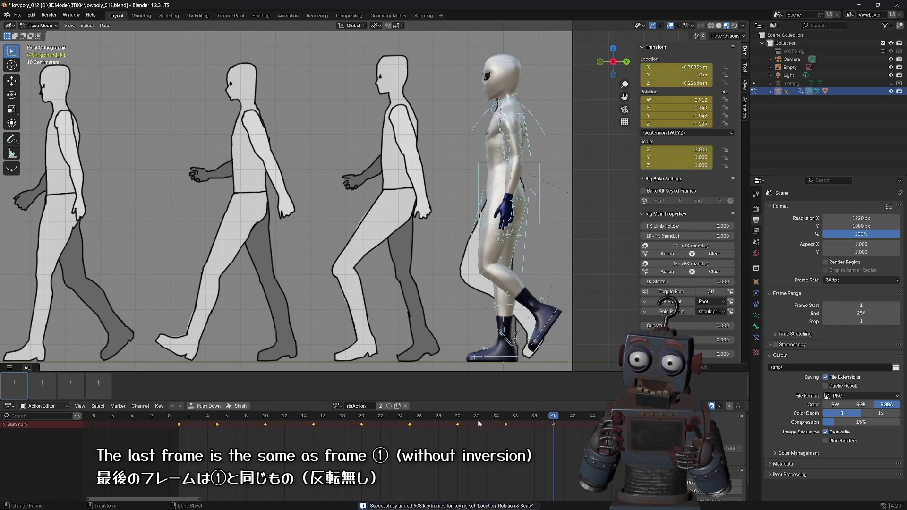
pyautogui.moveTo(491, 416)
pyautogui.mouseDown()
pyautogui.moveTo(205, 418)
pyautogui.moveTo(562, 419)
pyautogui.moveTo(544, 427)
pyautogui.moveTo(551, 424)
pyautogui.mouseUp()
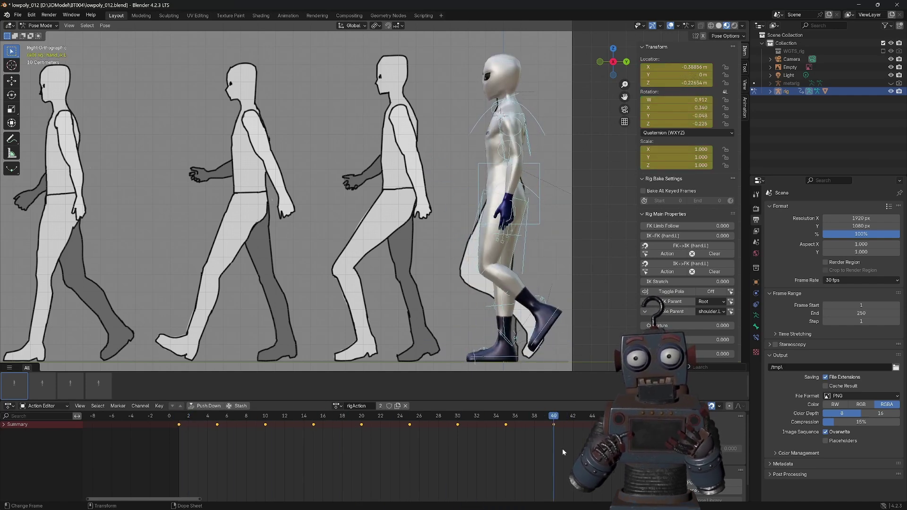
pyautogui.click(9, 406)
# Step: Restore the Timeline, set the end frame to 40, enlarge the viewport, and play the walk
pyautogui.click(101, 438)
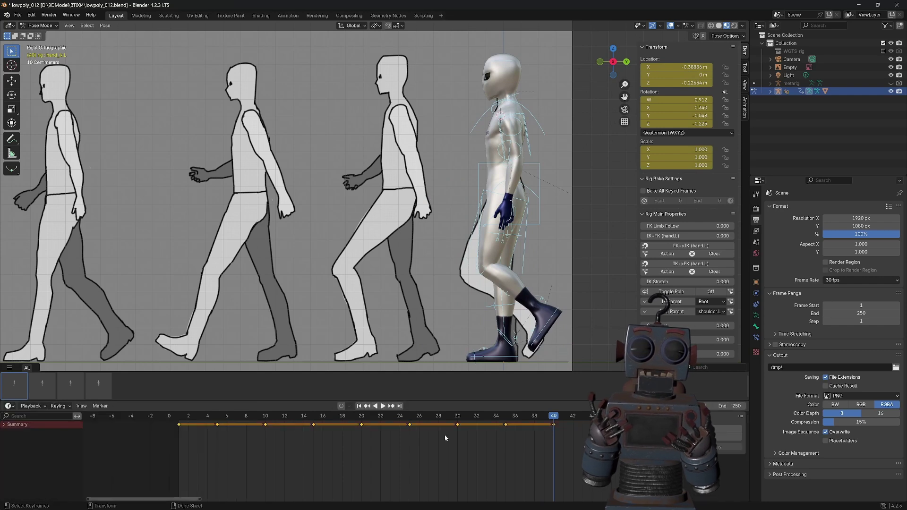
pyautogui.moveTo(733, 401); pyautogui.dragTo(733, 443)
pyautogui.doubleClick(730, 449)
pyautogui.write('40')
pyautogui.press('Return')
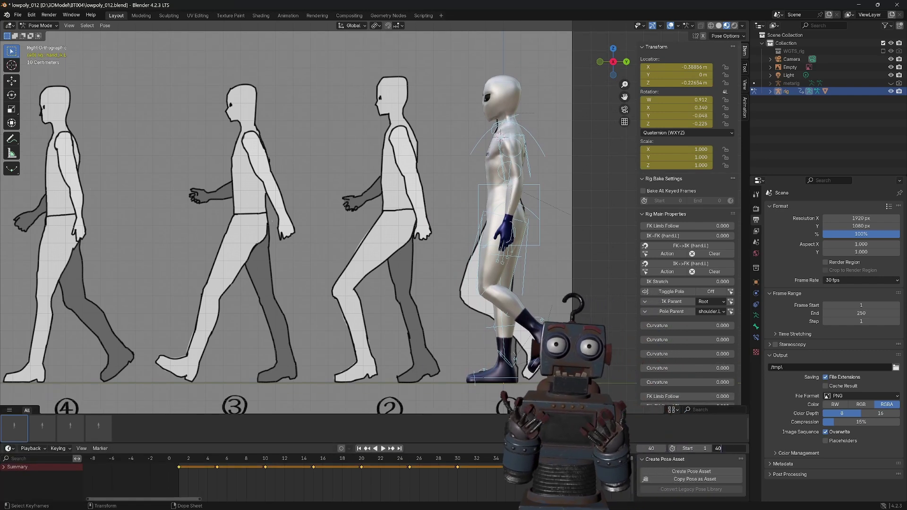
pyautogui.moveTo(382, 444); pyautogui.dragTo(382, 456)
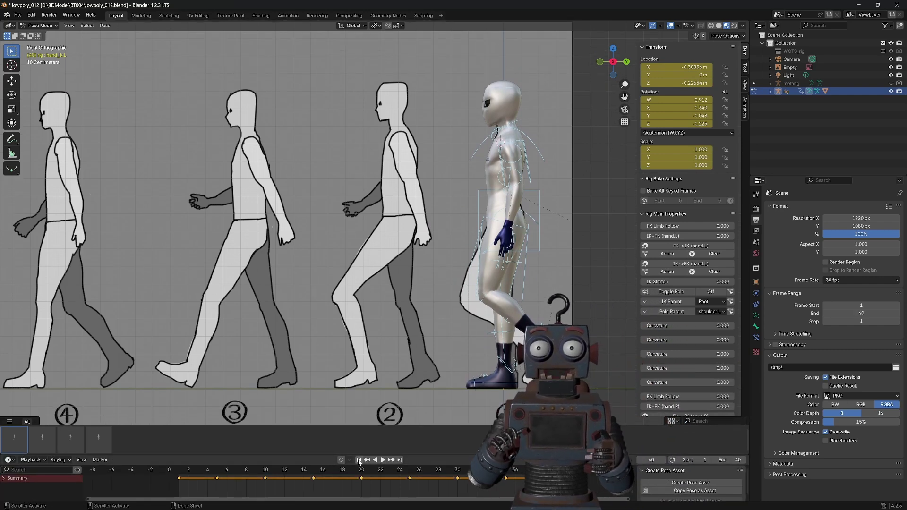
pyautogui.click(383, 460)
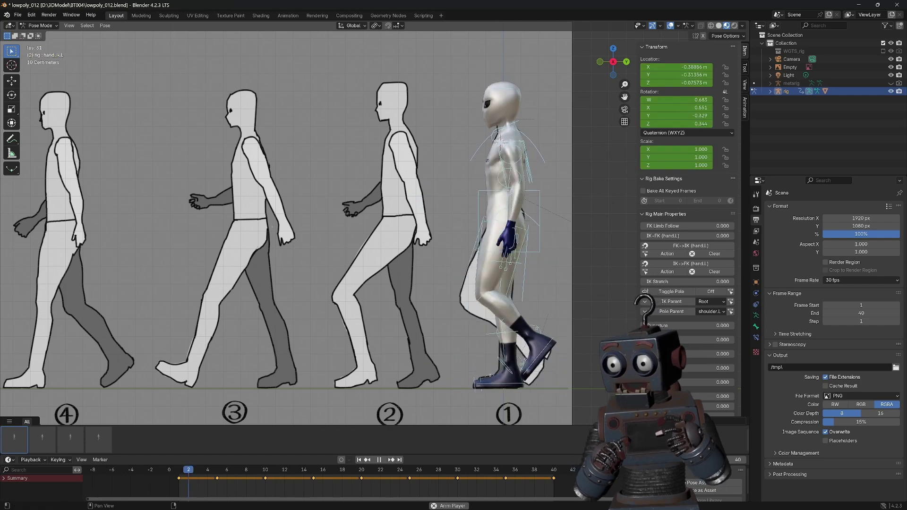
# Step: Orbit the viewport to watch the looping walk in perspective and from behind
pyautogui.moveTo(533, 270); pyautogui.dragTo(550, 267, button='middle')
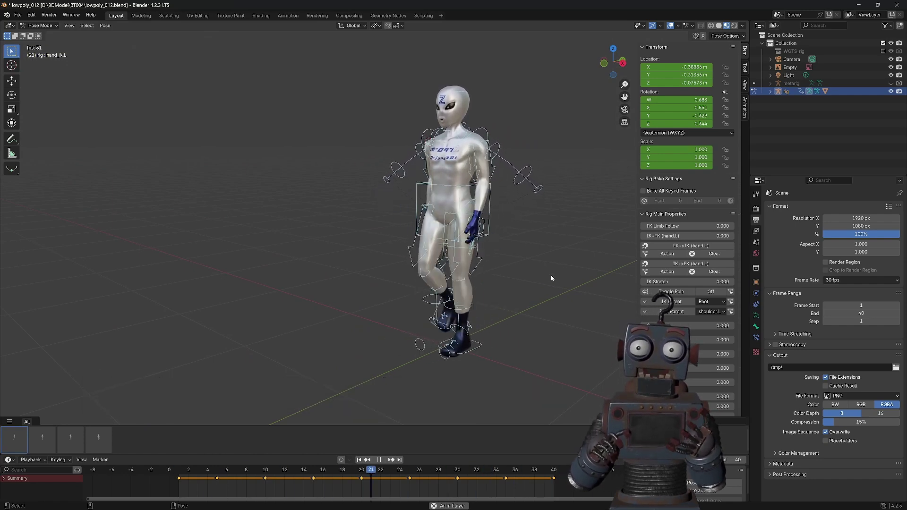
pyautogui.moveTo(534, 285); pyautogui.dragTo(433, 281, button='middle')
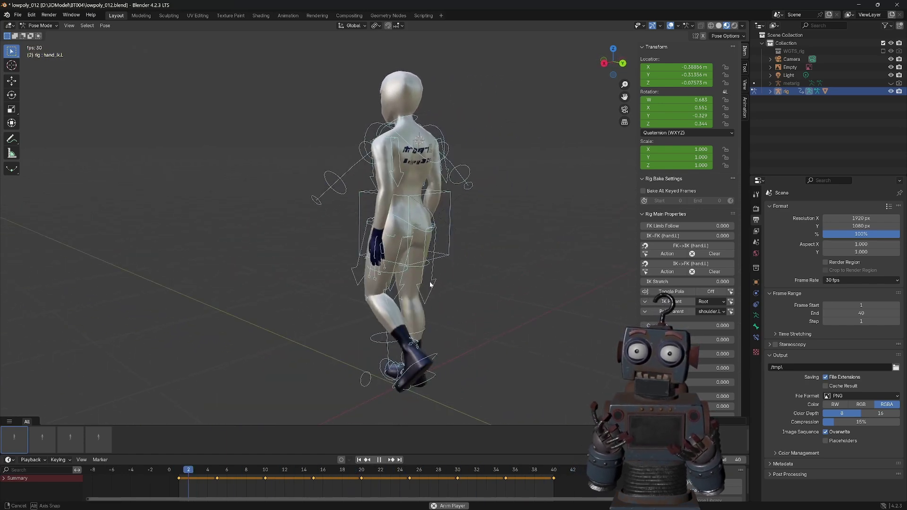